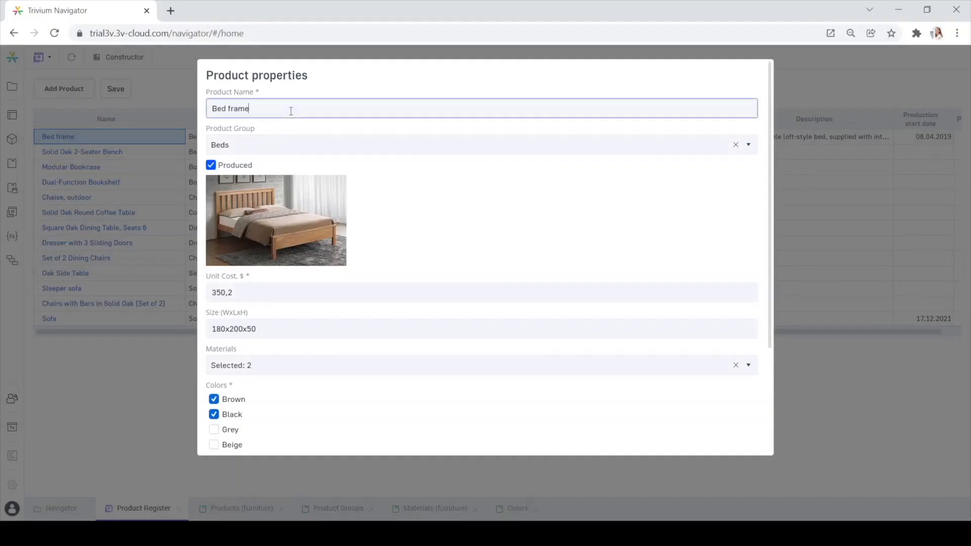
# - Review the Bed frame's property fields, from product group and colors to production start date, and close the card without saving
pyautogui.click(274, 145)
pyautogui.click(568, 218)
pyautogui.scroll(-3, 234, 186)
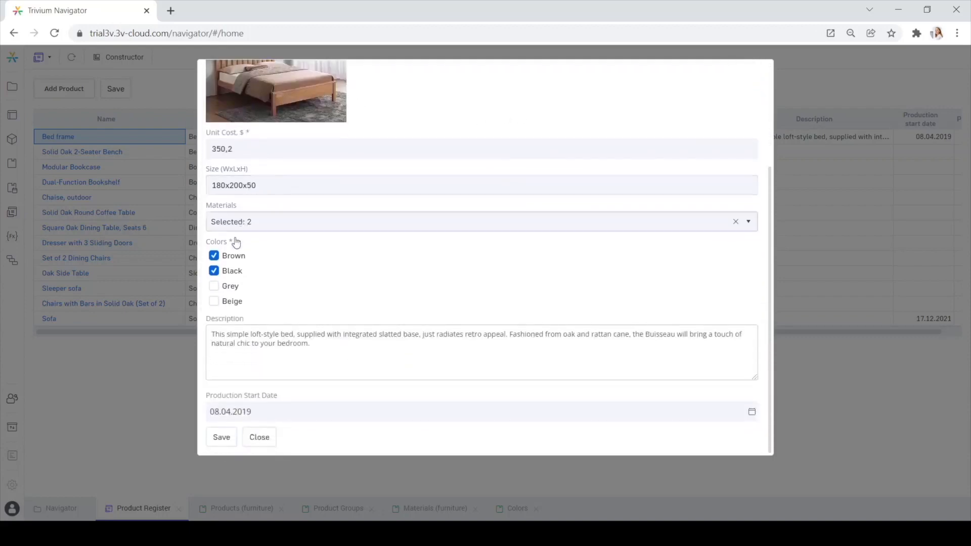
pyautogui.click(214, 286)
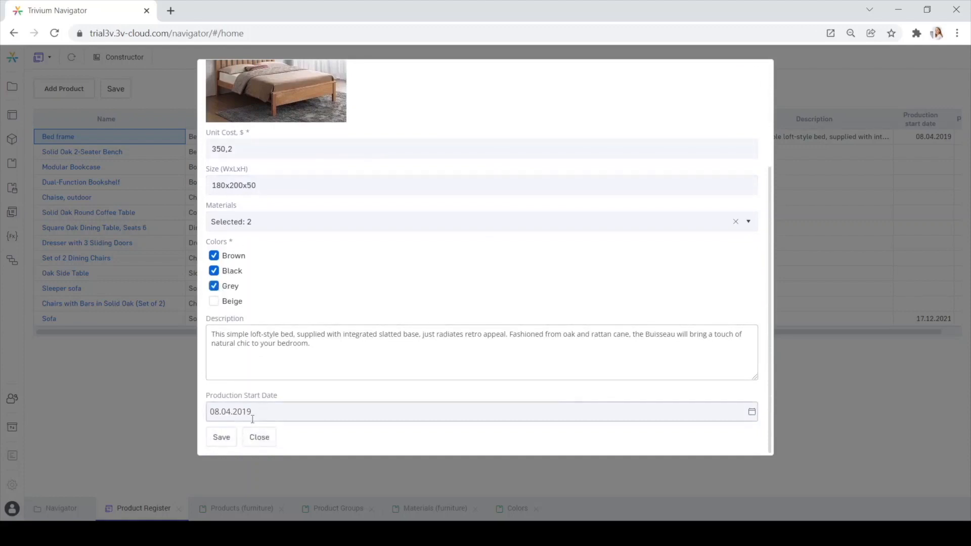
pyautogui.click(753, 418)
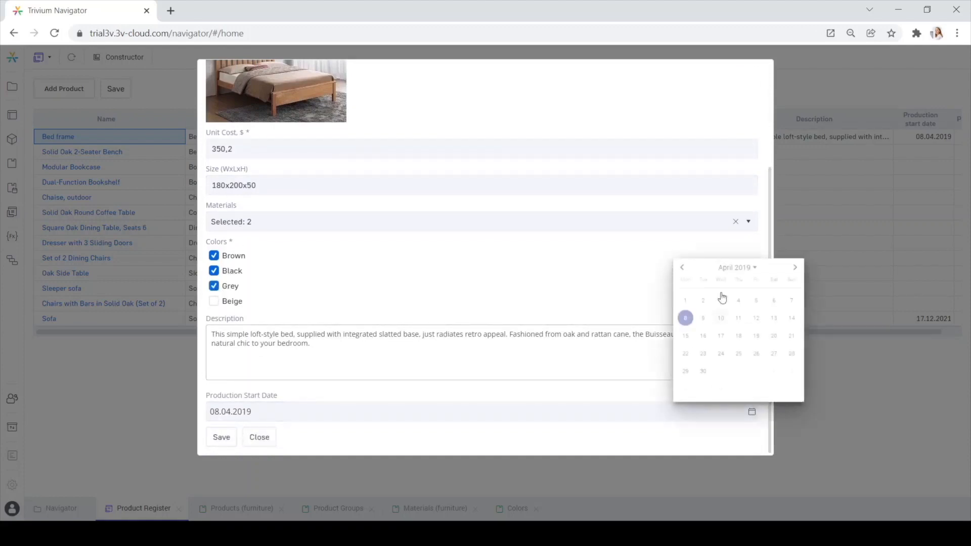
pyautogui.click(269, 438)
pyautogui.click(269, 439)
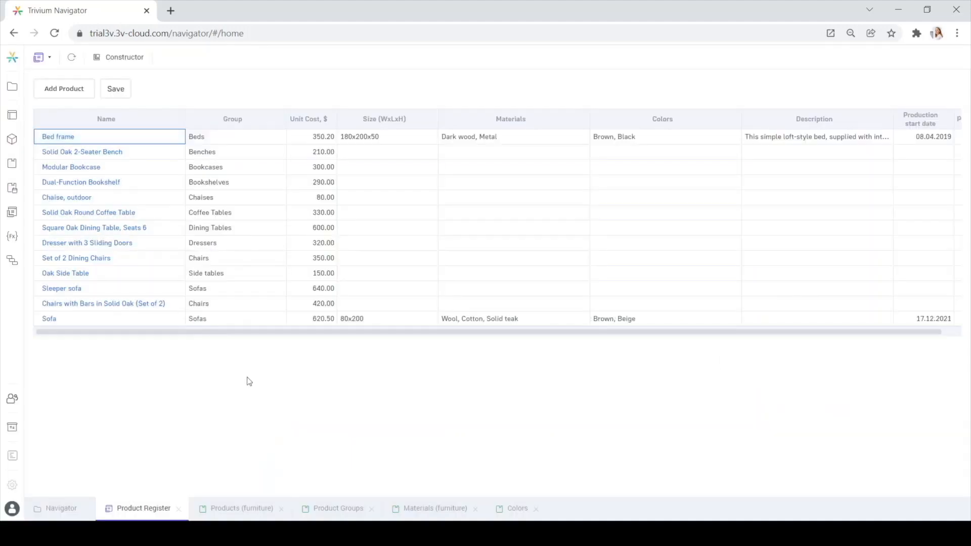
# - Examine the attributes, data types and linked dictionaries in the Products (furniture) dictionary structure, leaving it without changes
pyautogui.click(226, 510)
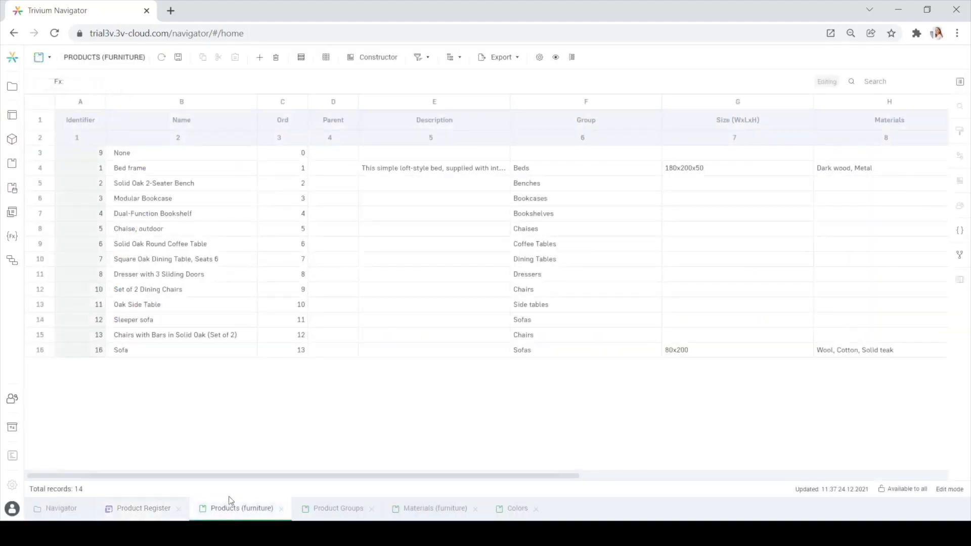
pyautogui.click(387, 63)
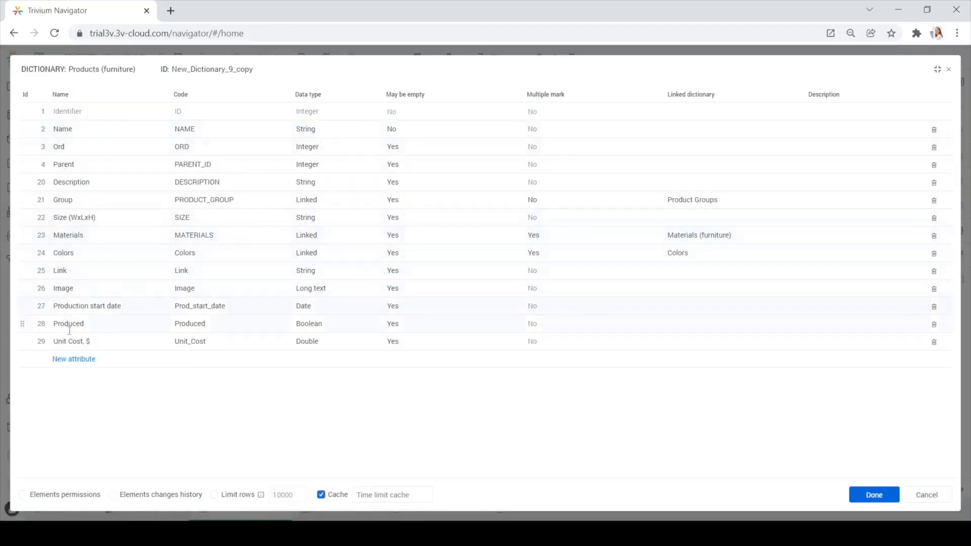
pyautogui.click(939, 498)
pyautogui.moveTo(310, 475); pyautogui.dragTo(282, 473)
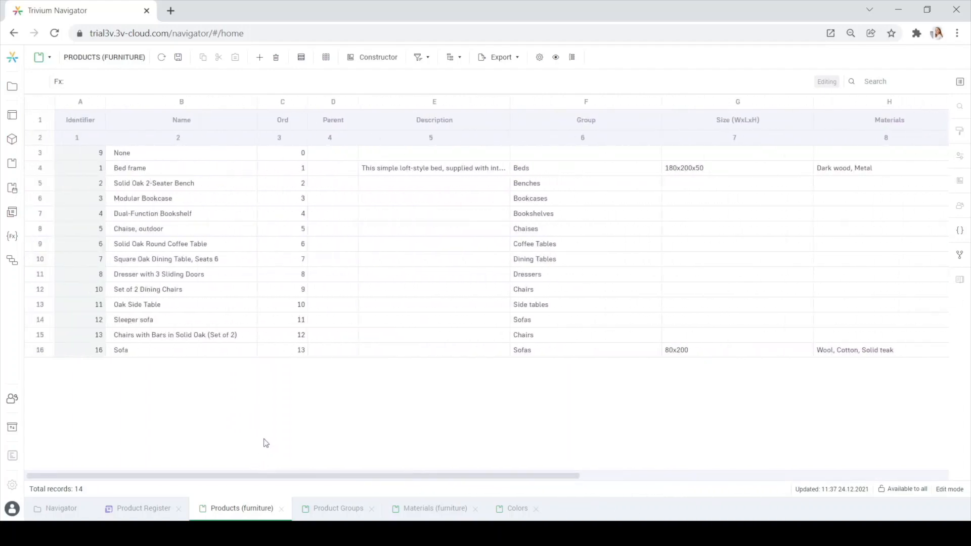
# - Create a new form in the Example 2 folder and switch it to constructor mode
pyautogui.click(43, 511)
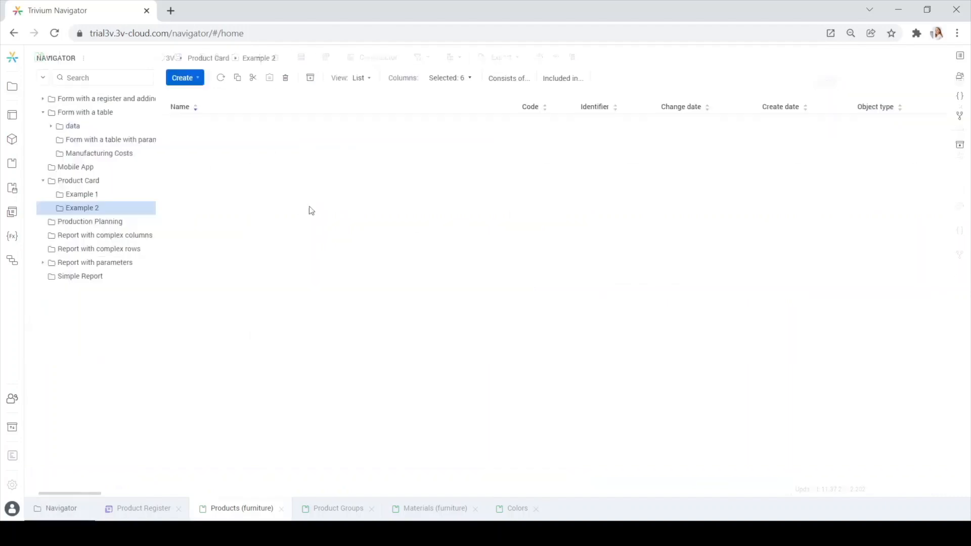
pyautogui.click(183, 84)
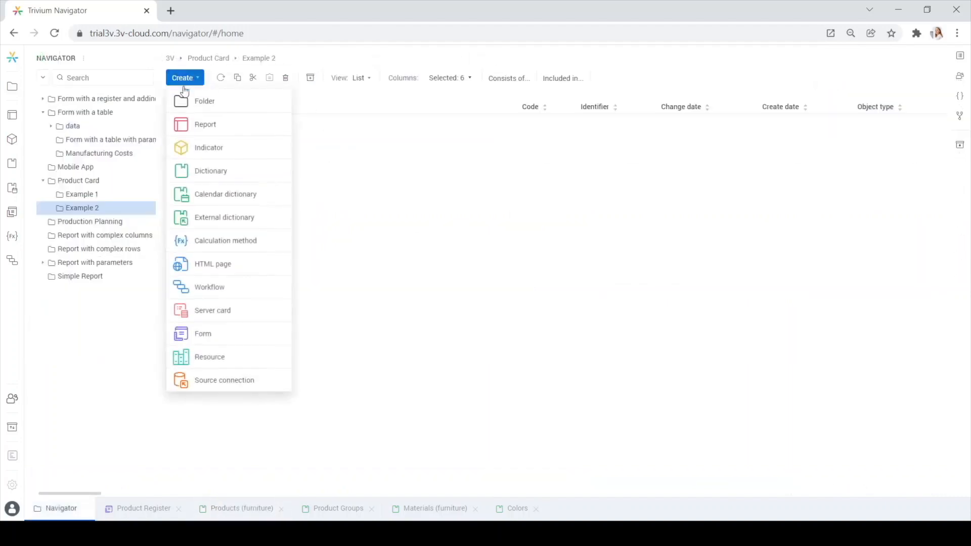
pyautogui.click(224, 338)
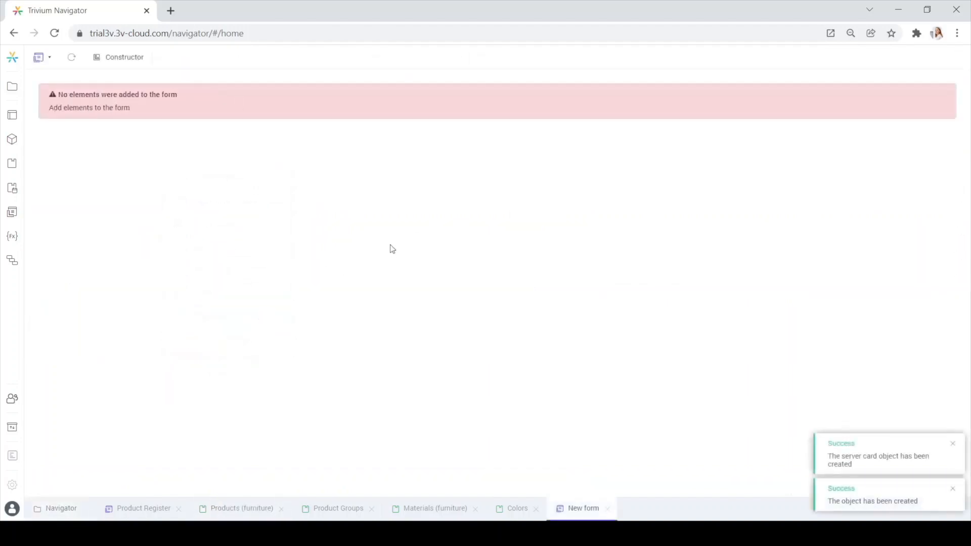
pyautogui.click(137, 63)
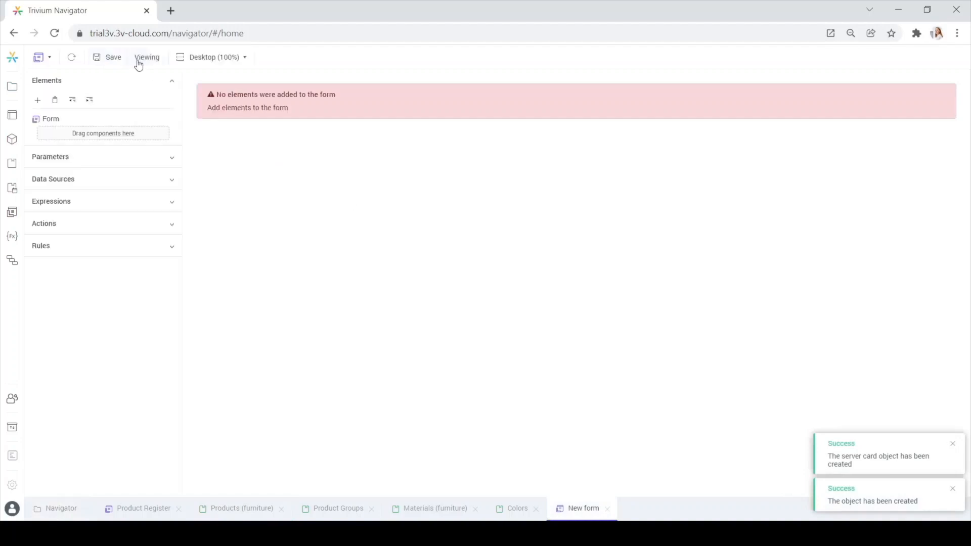
# - Add a layout container to the root of the new form
pyautogui.click(59, 124)
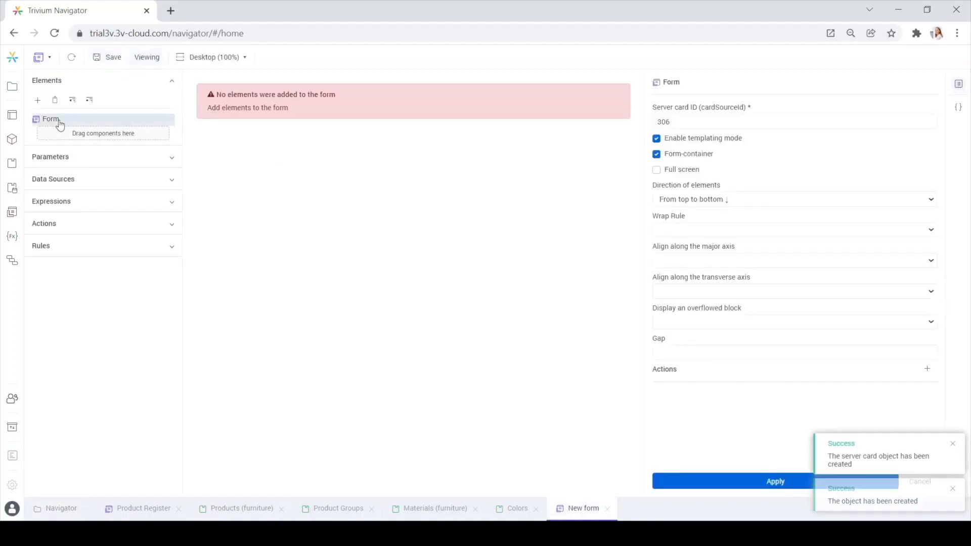
pyautogui.click(37, 100)
pyautogui.moveTo(81, 130)
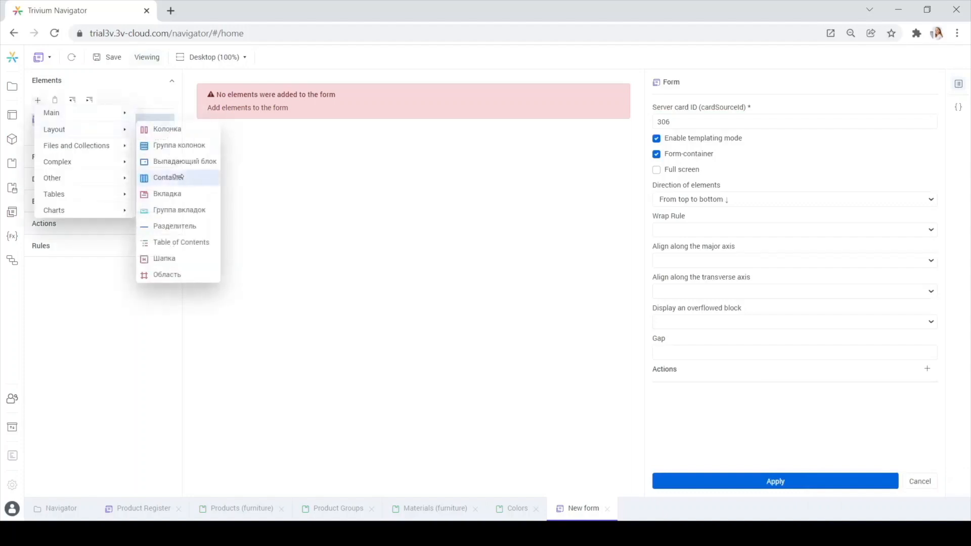
pyautogui.click(182, 175)
# - Add a text-and-titles element titled "Product Properties" inside the container and apply it
pyautogui.click(83, 131)
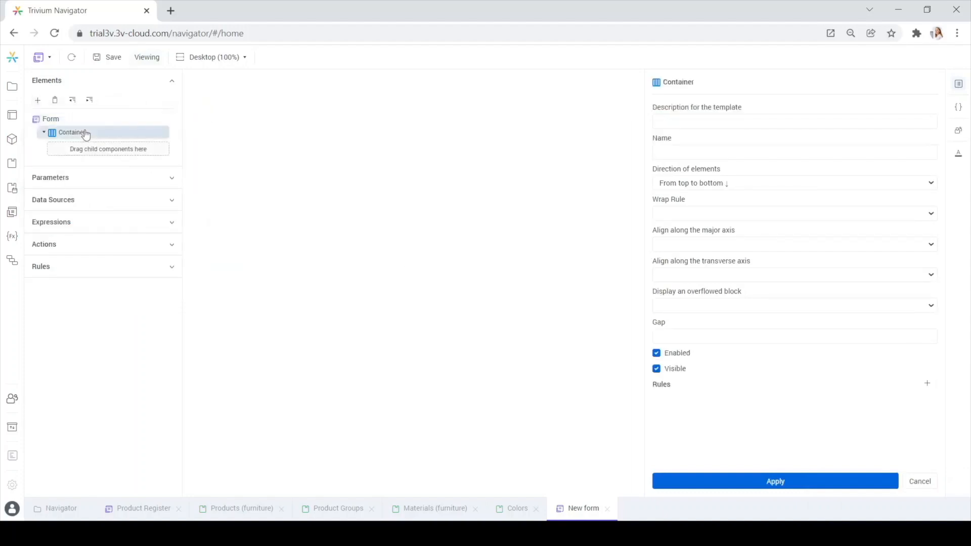
pyautogui.click(39, 104)
pyautogui.moveTo(67, 116)
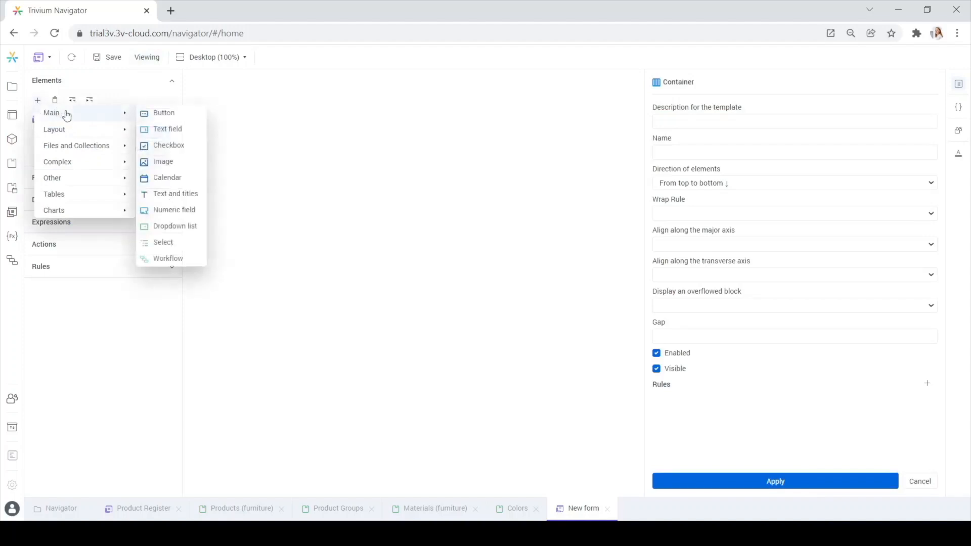
pyautogui.click(170, 194)
pyautogui.click(666, 148)
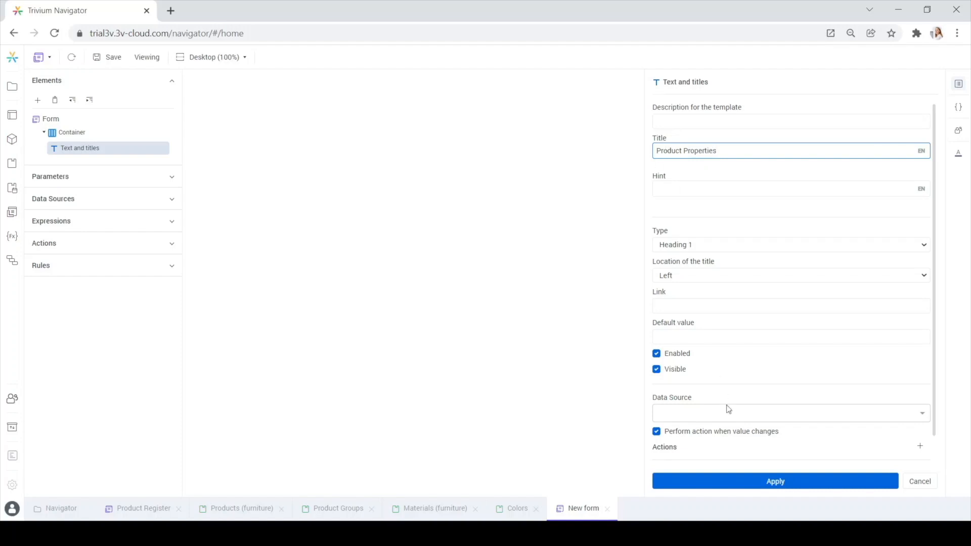
pyautogui.click(727, 482)
# - Add a text field titled "Product Name" to the container and apply it
pyautogui.click(96, 136)
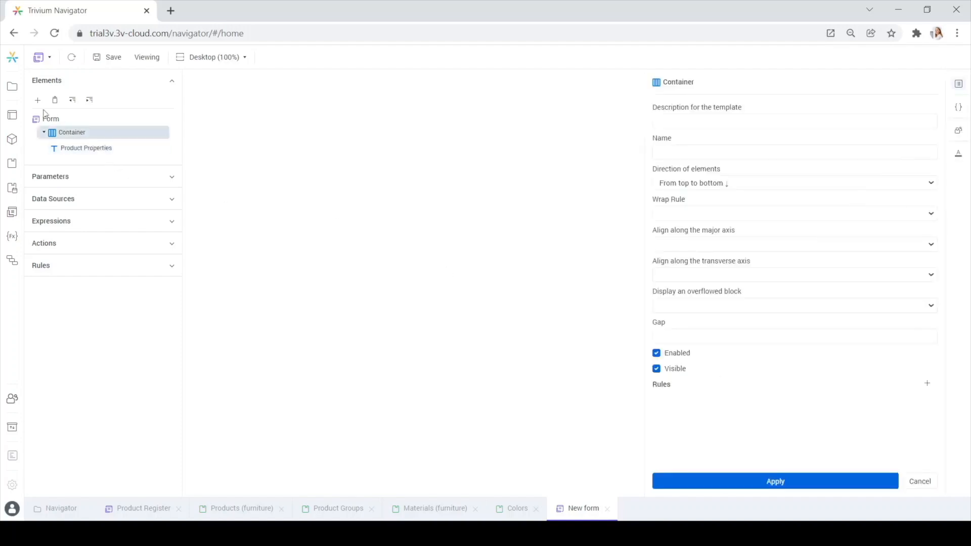
pyautogui.click(38, 100)
pyautogui.moveTo(81, 121)
pyautogui.click(157, 129)
pyautogui.click(677, 183)
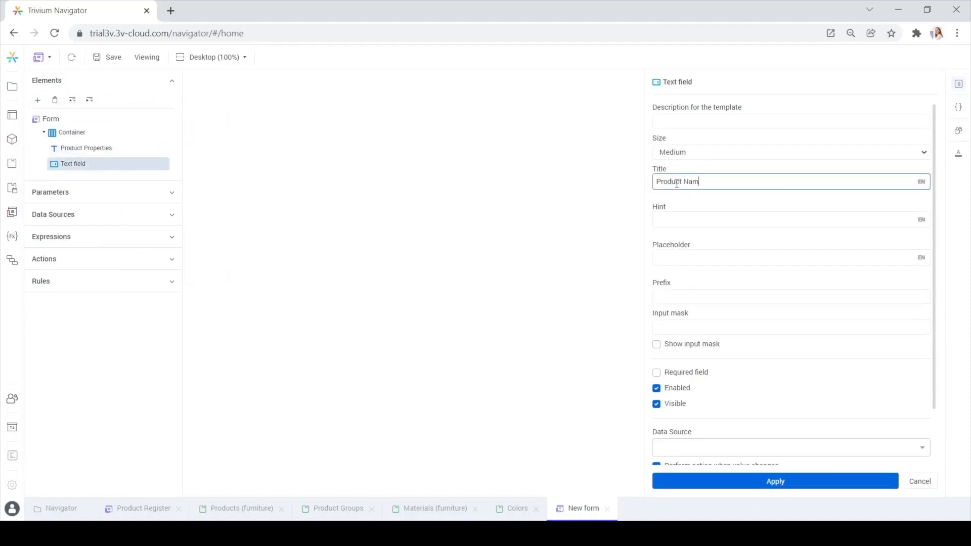
pyautogui.click(715, 483)
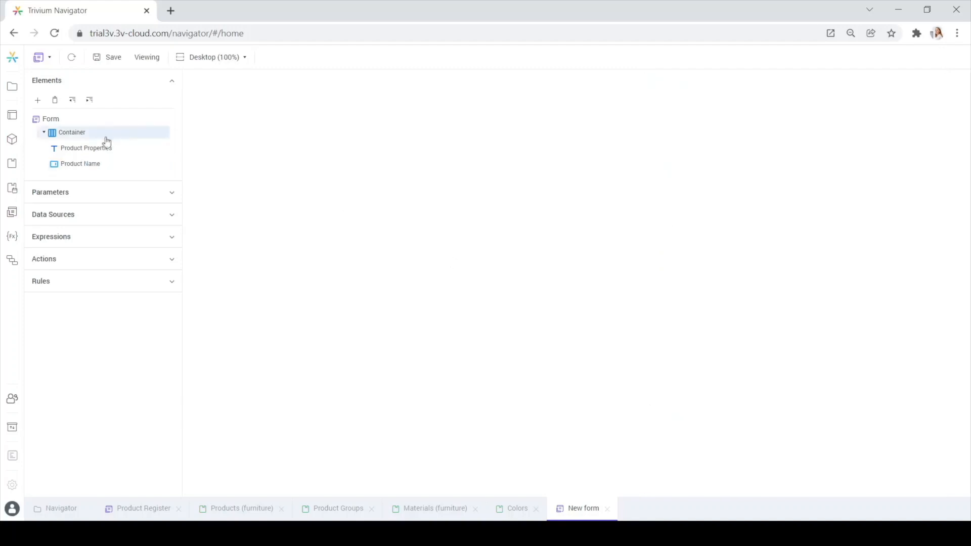
# - Add a dropdown list to the container and enter the title "Product Group" for it
pyautogui.click(75, 132)
pyautogui.click(37, 100)
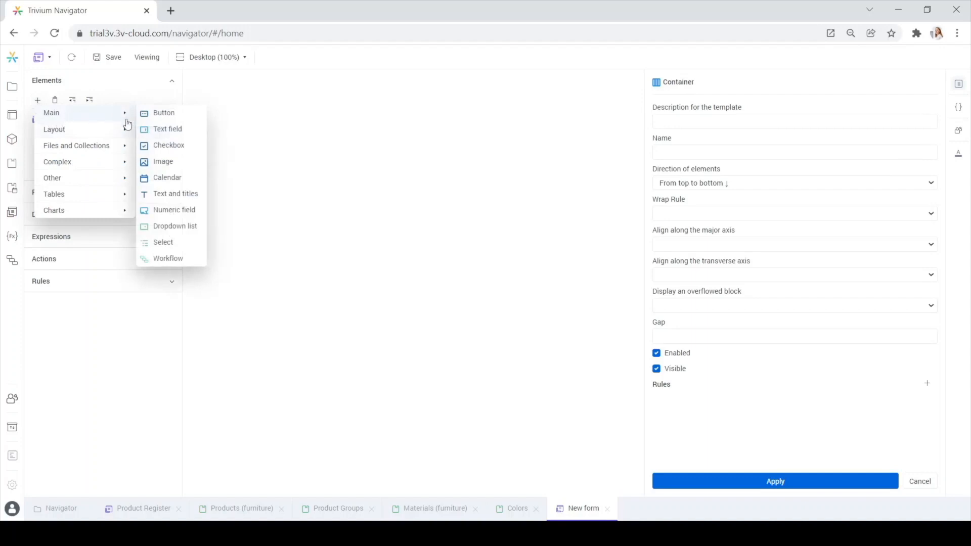
pyautogui.click(175, 226)
pyautogui.click(94, 177)
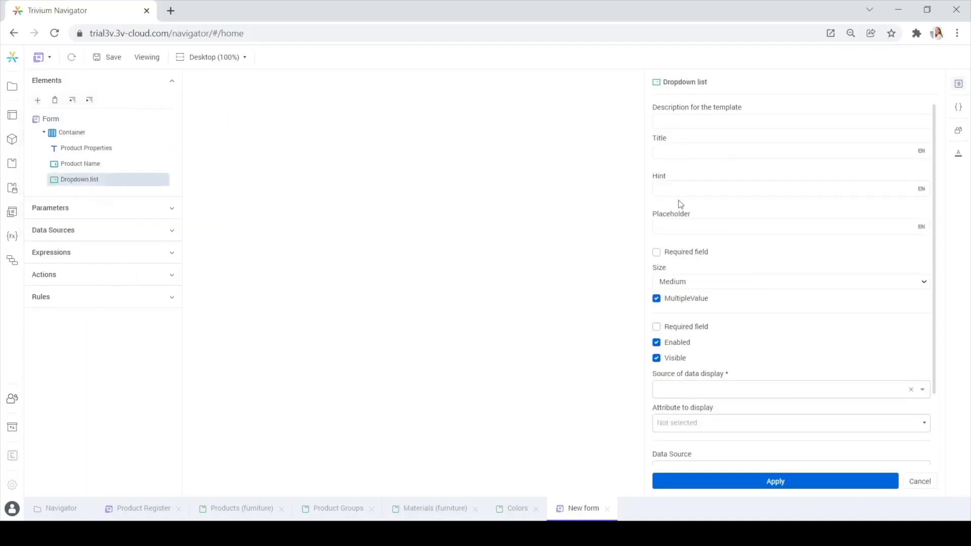
pyautogui.click(682, 153)
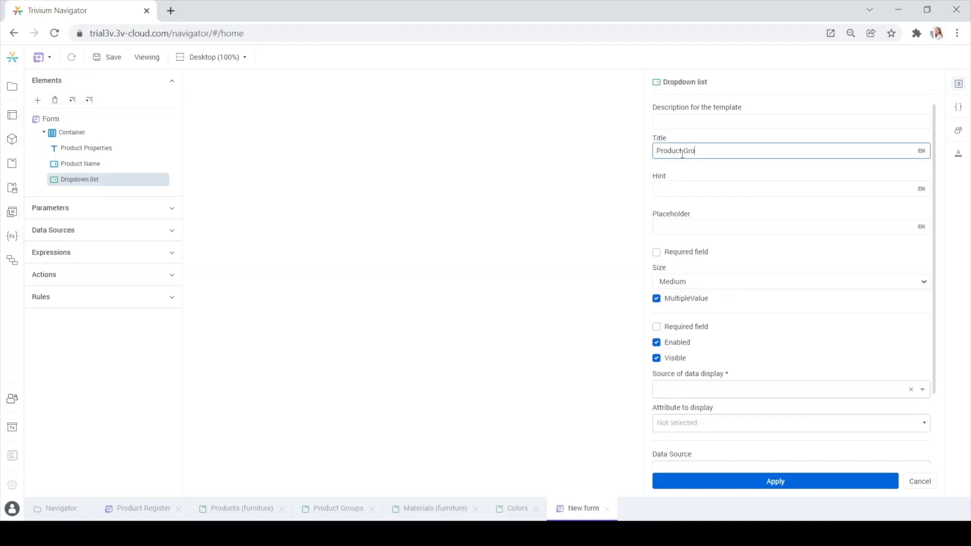
pyautogui.click(754, 485)
# - Add a checkbox titled "Produced" to the container and apply it
pyautogui.click(57, 131)
pyautogui.click(38, 100)
pyautogui.moveTo(71, 114)
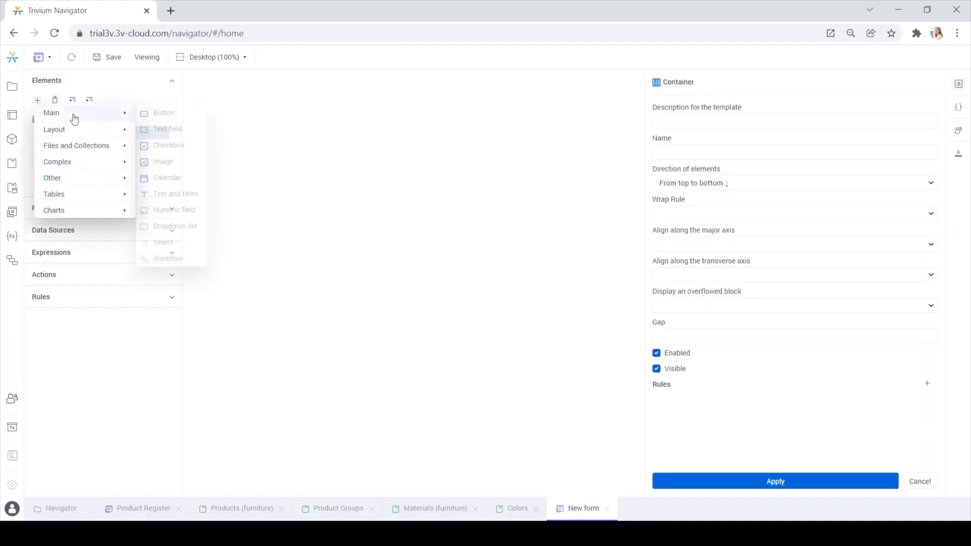
pyautogui.click(175, 152)
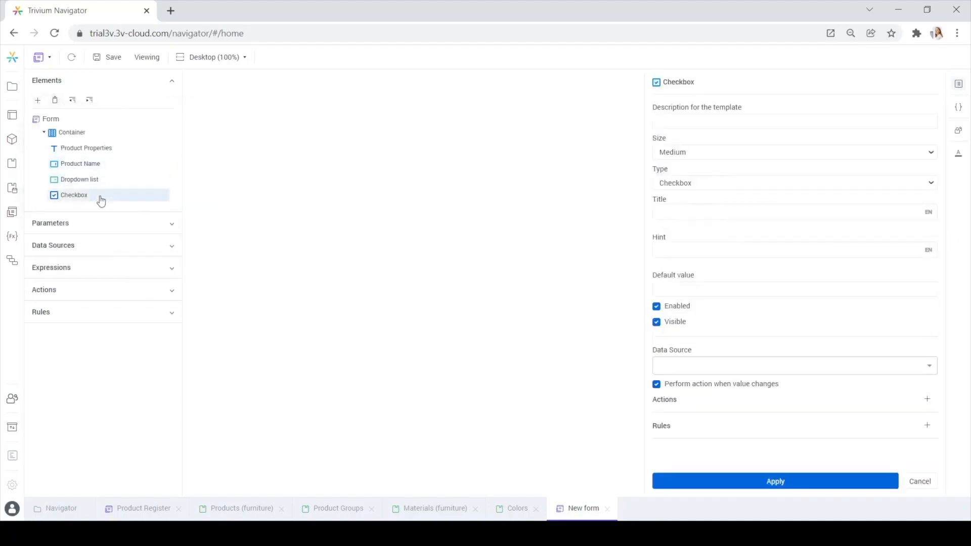
pyautogui.click(677, 215)
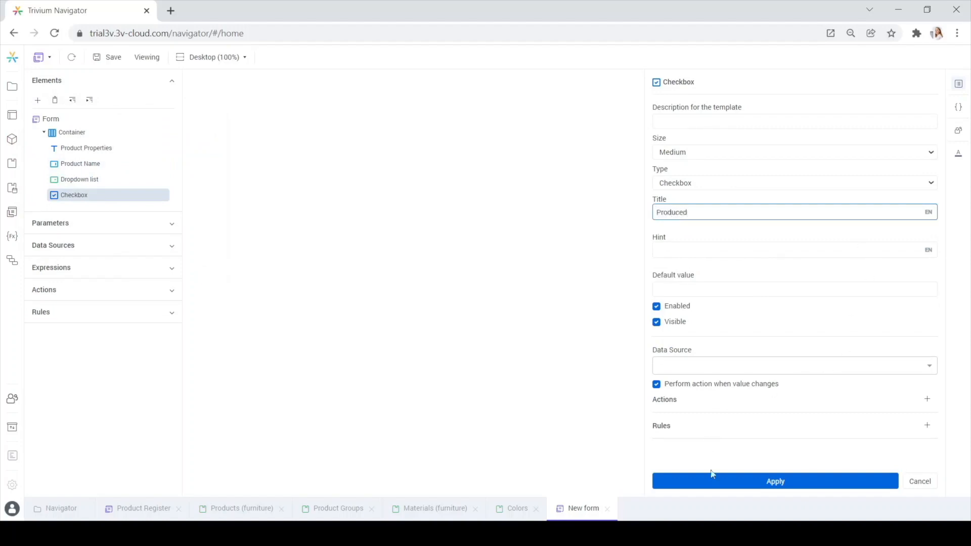
pyautogui.click(711, 481)
# - Add an image element to the container
pyautogui.click(76, 134)
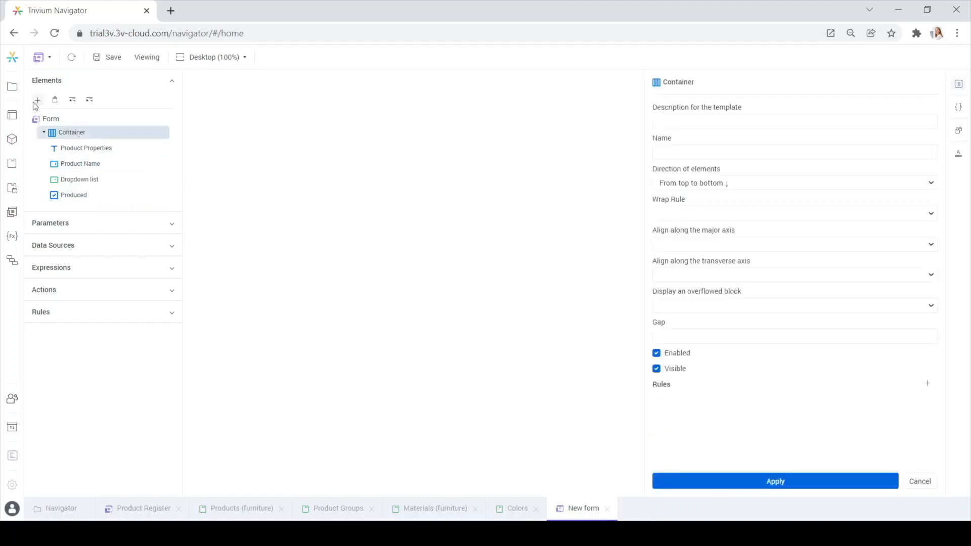
pyautogui.click(37, 101)
pyautogui.moveTo(83, 114)
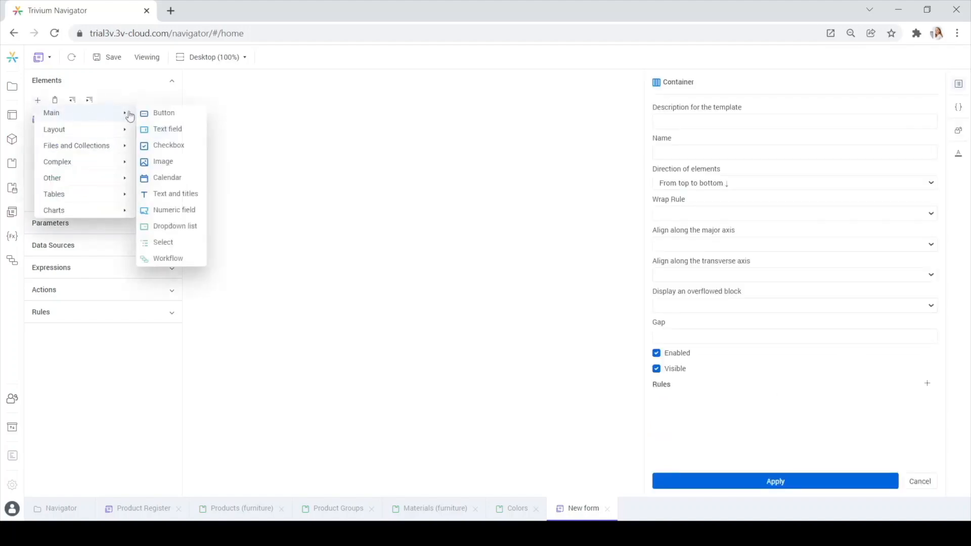
pyautogui.click(168, 162)
# - Add a numeric field titled "Unit Cost, $" to the container and apply it
pyautogui.click(72, 133)
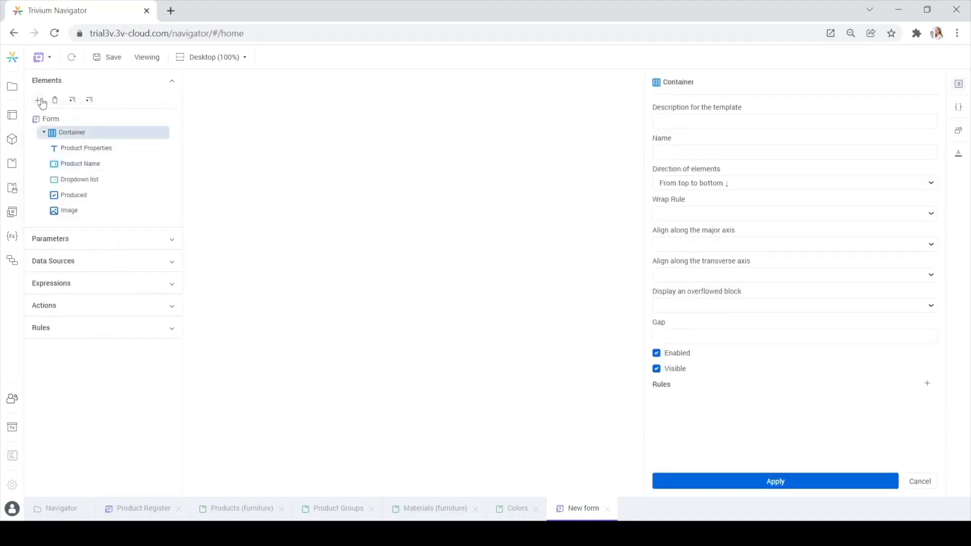
pyautogui.click(40, 101)
pyautogui.moveTo(70, 113)
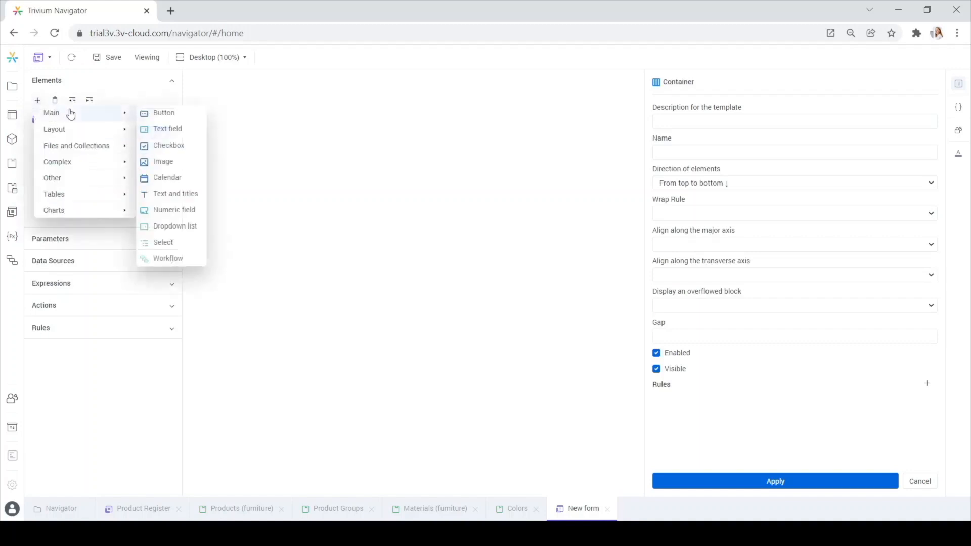
pyautogui.click(158, 212)
pyautogui.click(681, 154)
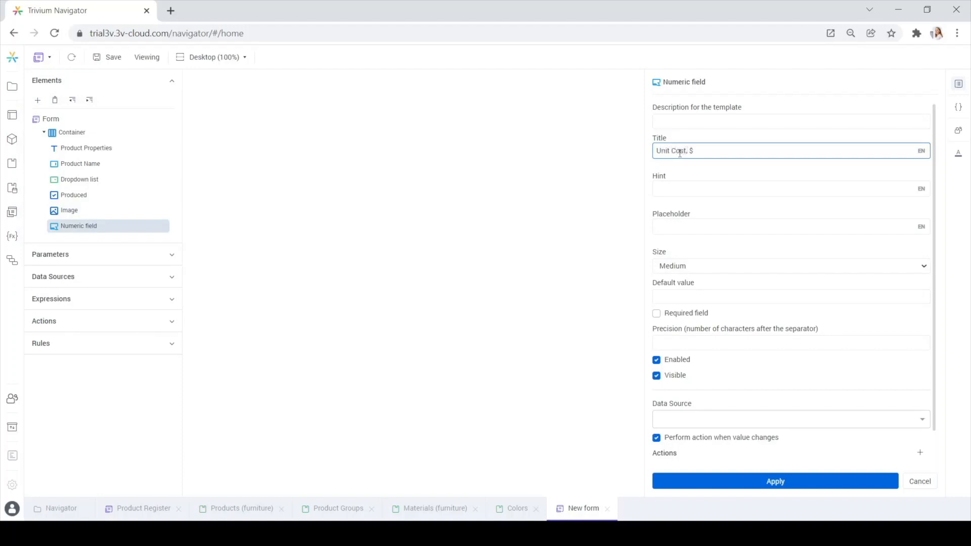
pyautogui.click(721, 483)
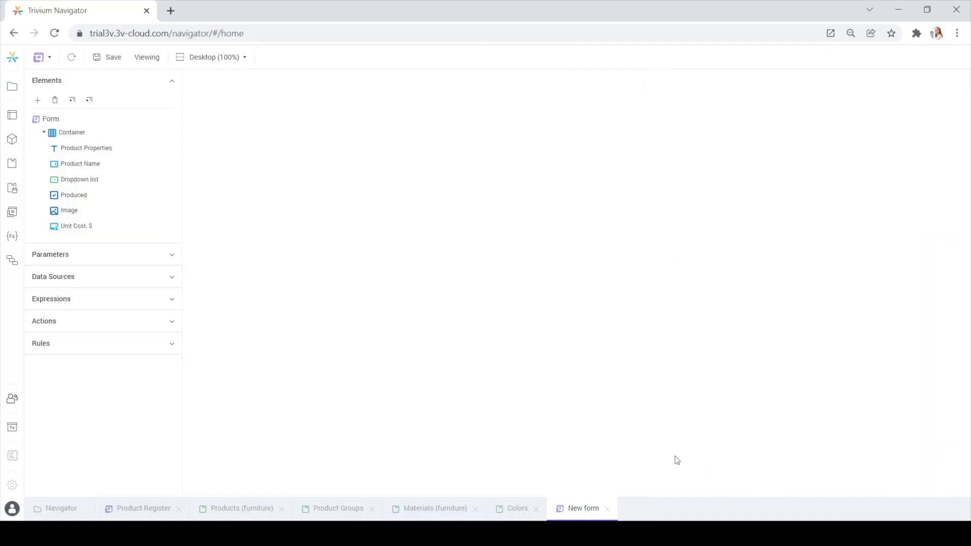
# - Add a text field titled "Size (WxLxH)" to the container and apply it
pyautogui.click(67, 138)
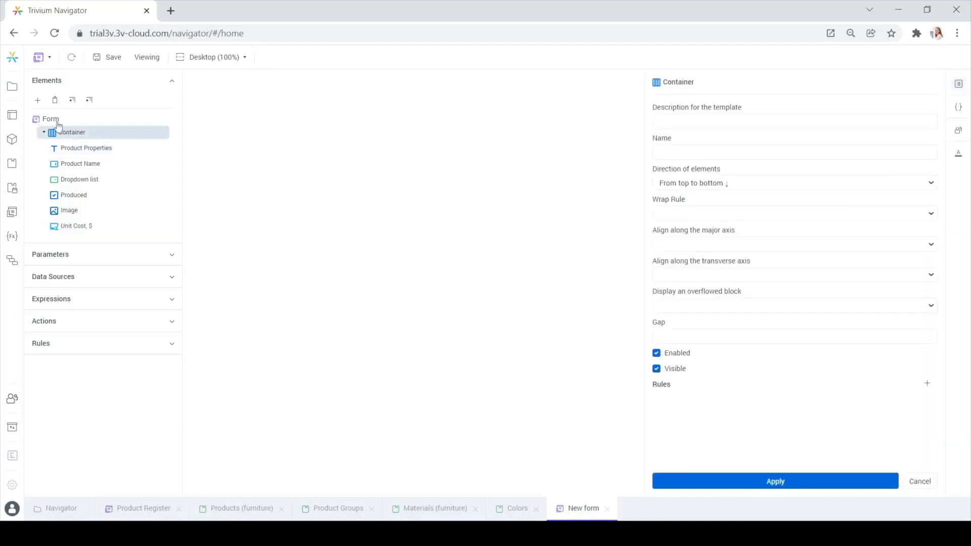
pyautogui.click(38, 101)
pyautogui.moveTo(67, 115)
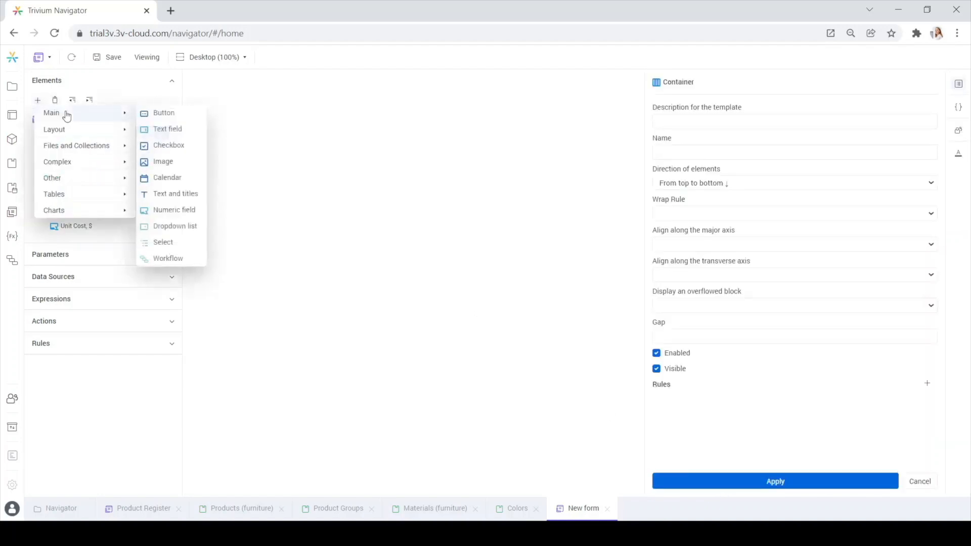
pyautogui.click(169, 130)
pyautogui.click(675, 182)
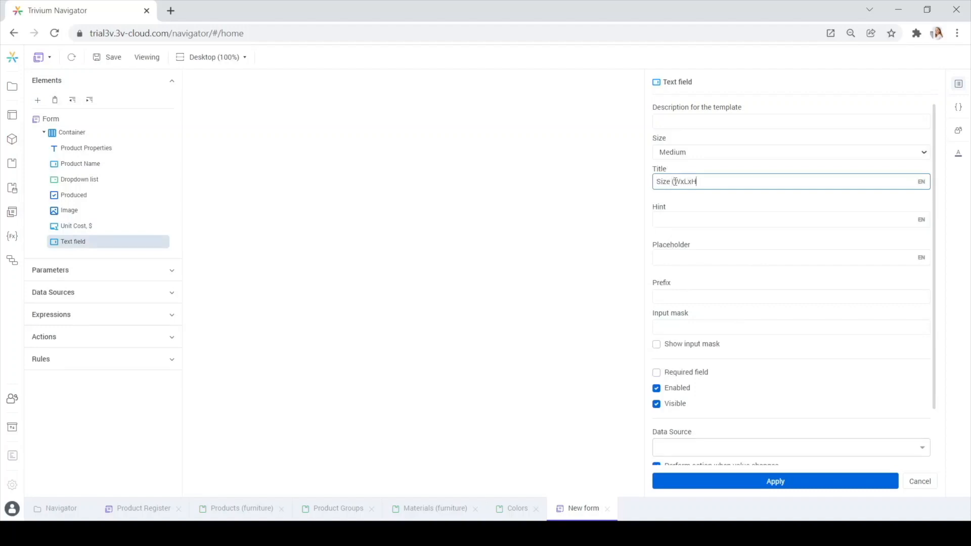
pyautogui.click(763, 481)
# - Add a dropdown list titled "Materials" to the container and apply it
pyautogui.click(67, 135)
pyautogui.click(37, 100)
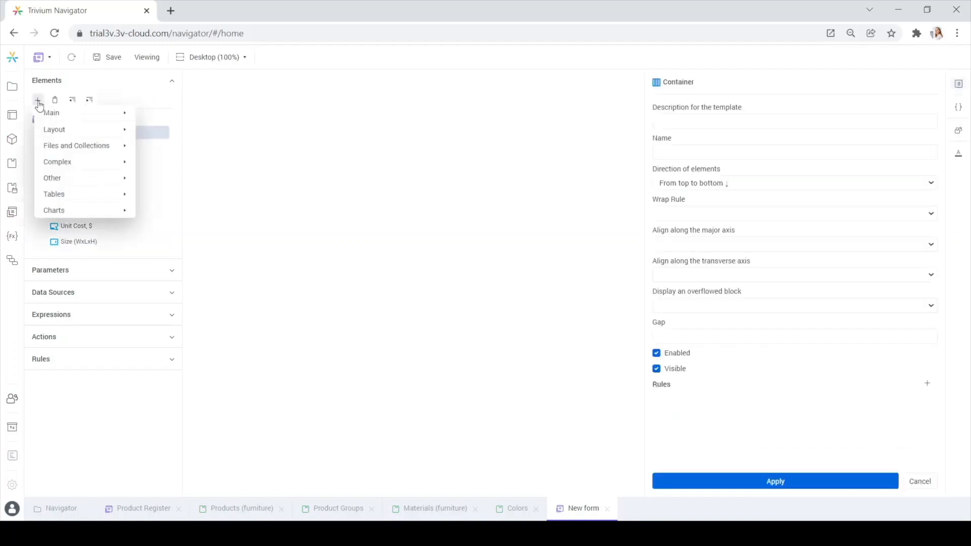
pyautogui.moveTo(85, 117)
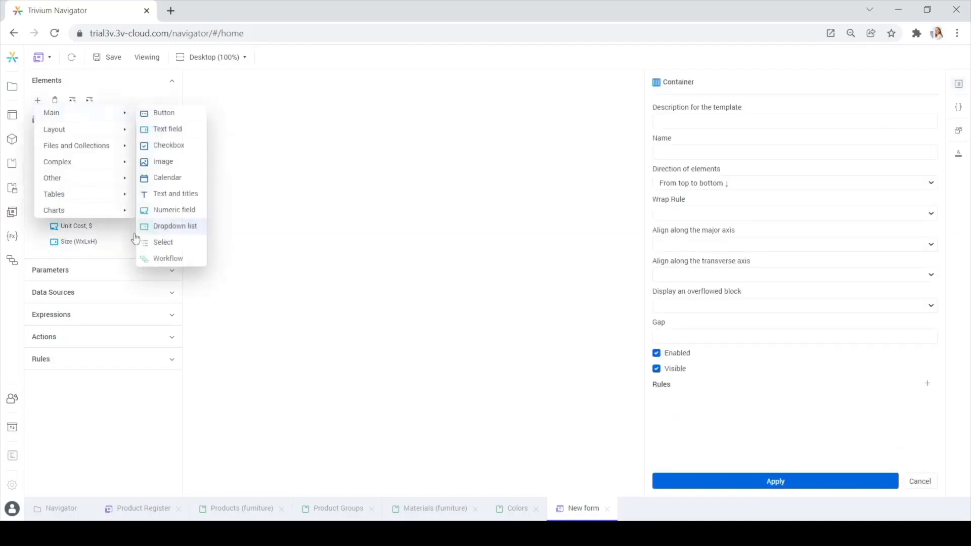
pyautogui.click(162, 228)
pyautogui.click(91, 256)
pyautogui.click(705, 153)
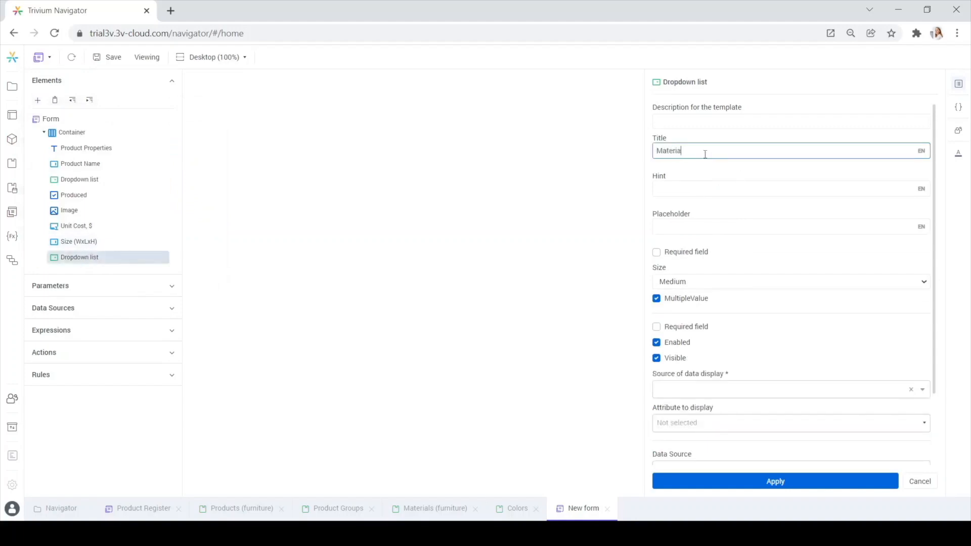
pyautogui.write('Materials')
pyautogui.click(745, 479)
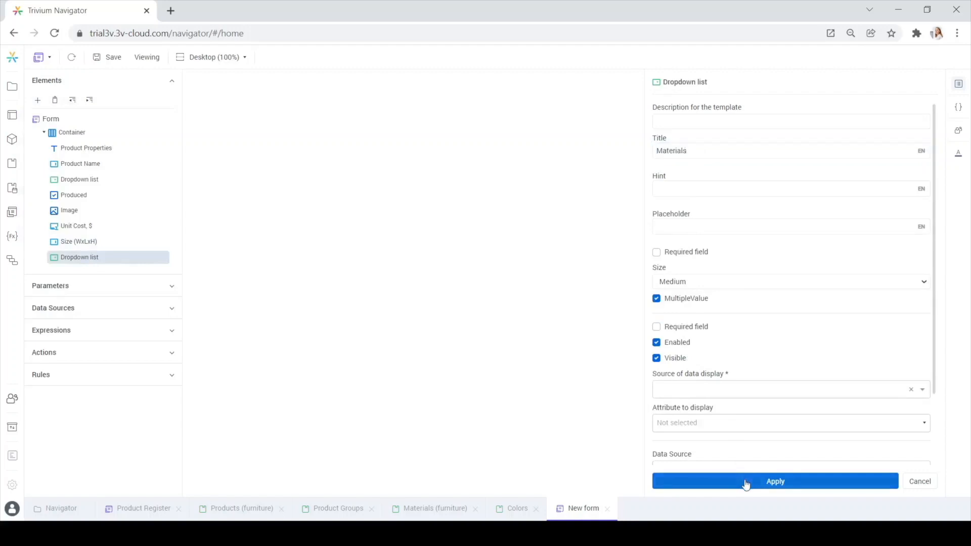
# - Add a Select element titled "Colors" to the container and apply it
pyautogui.click(76, 134)
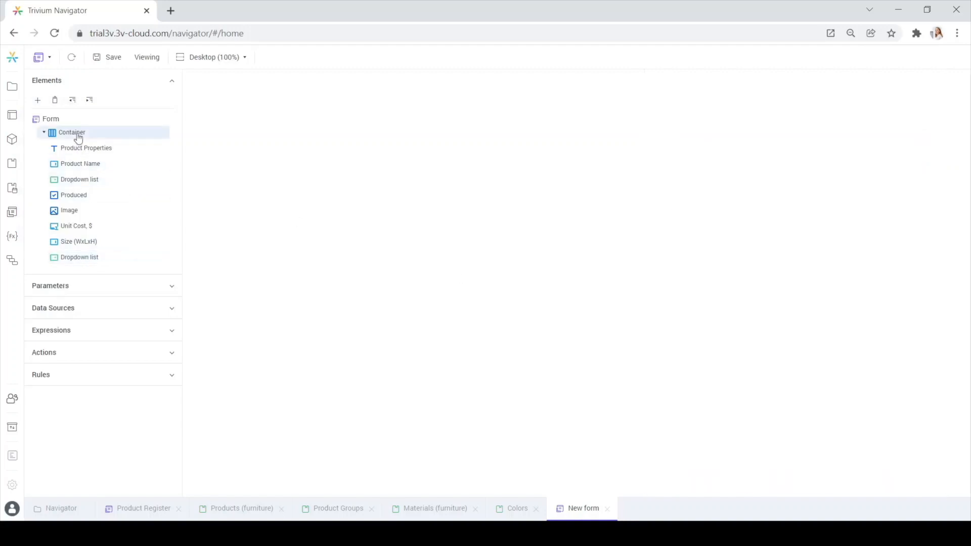
pyautogui.click(38, 100)
pyautogui.moveTo(122, 113)
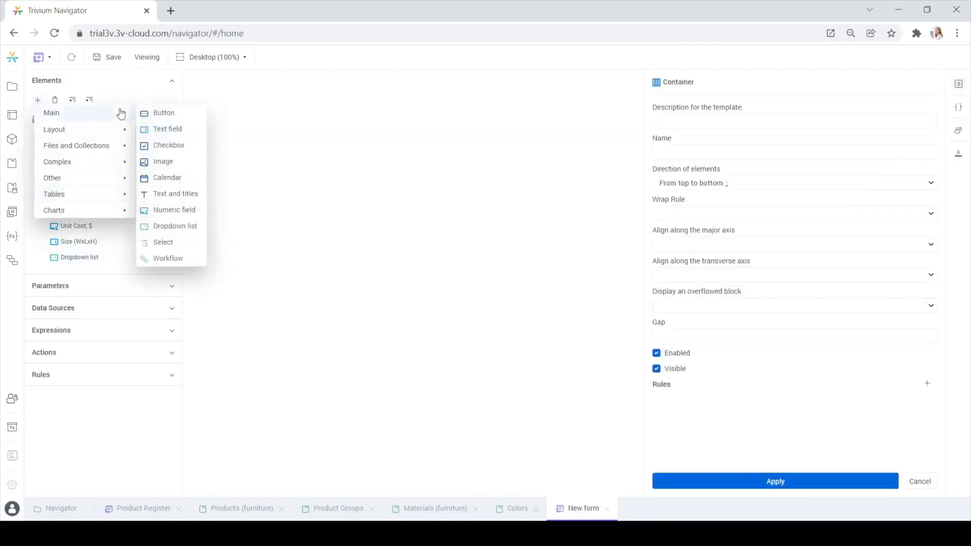
pyautogui.click(170, 243)
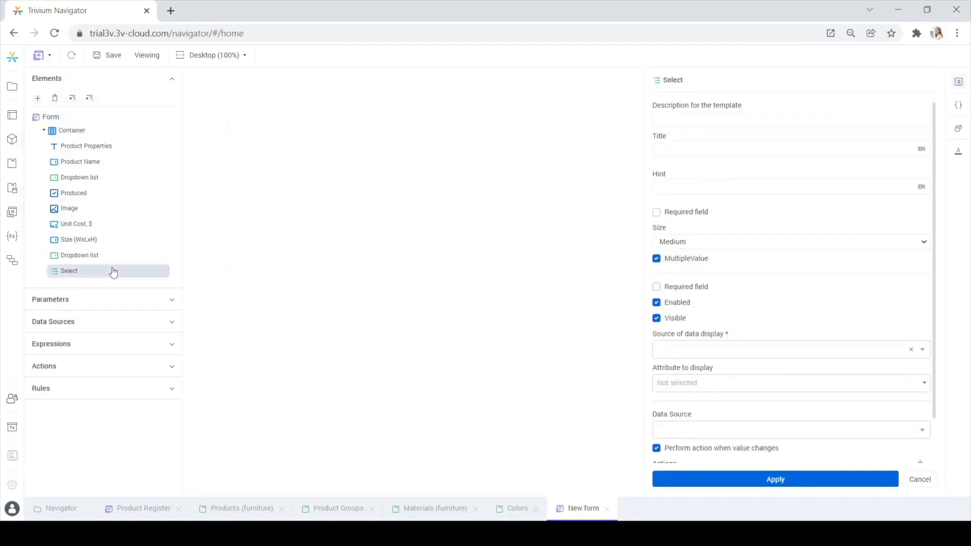
pyautogui.click(669, 147)
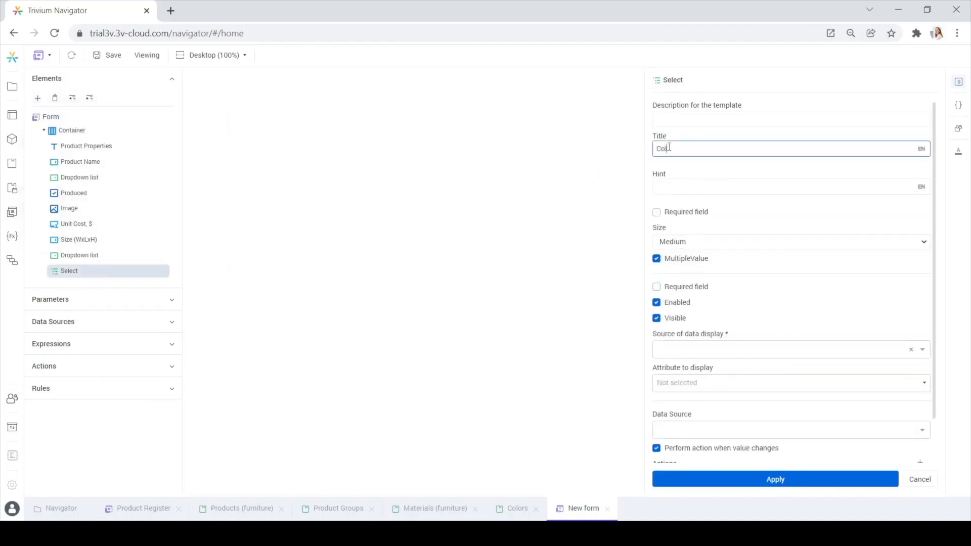
pyautogui.click(716, 479)
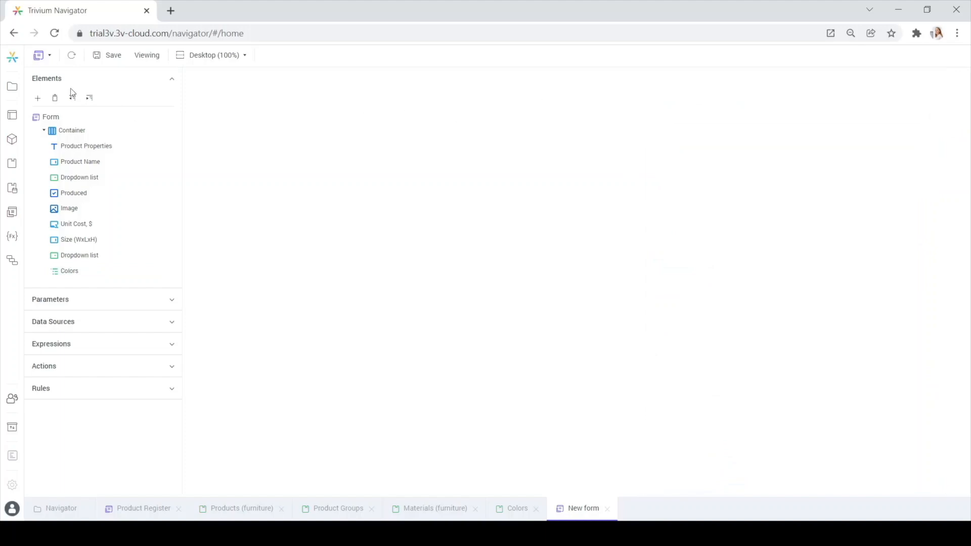
# - Add a text field titled "Description" to the container and apply it
pyautogui.click(66, 131)
pyautogui.click(37, 98)
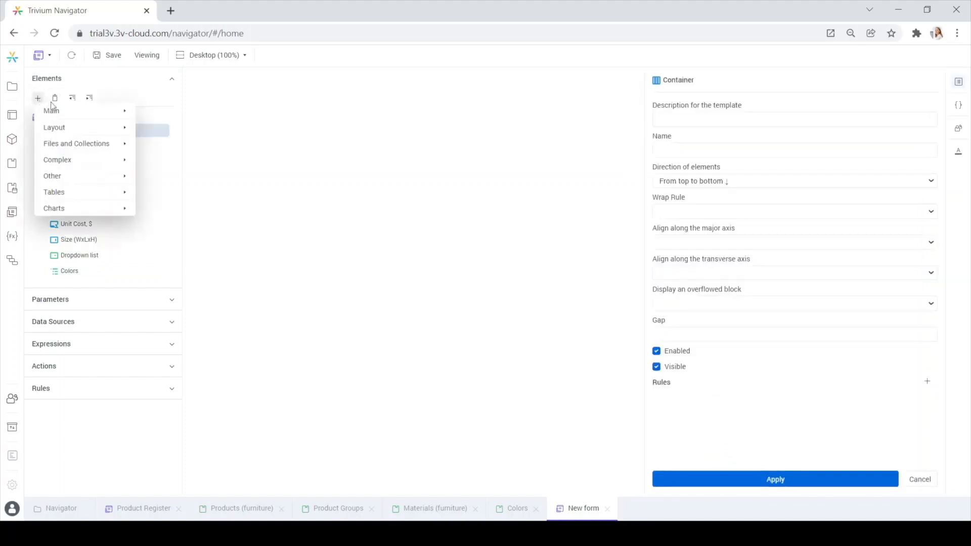
pyautogui.moveTo(99, 113)
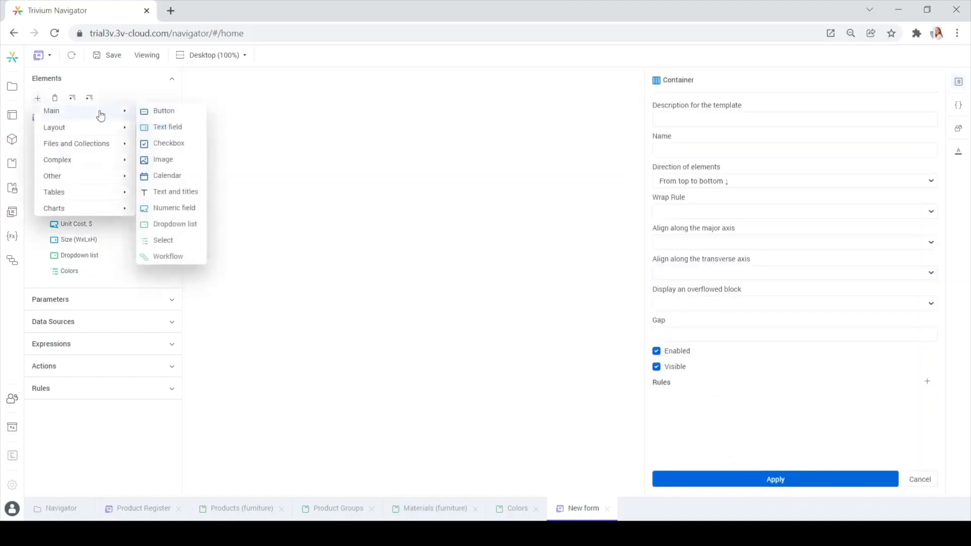
pyautogui.click(171, 127)
pyautogui.click(675, 181)
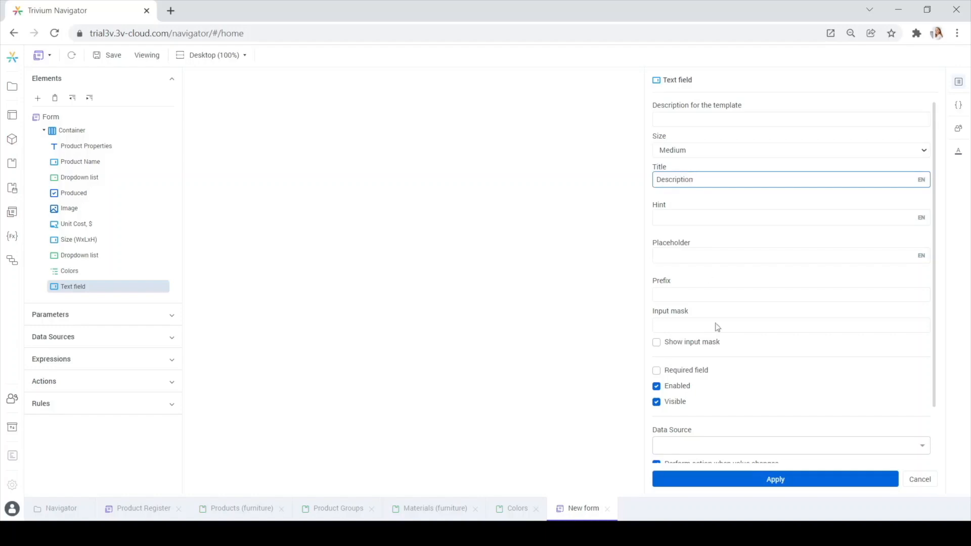
pyautogui.click(726, 480)
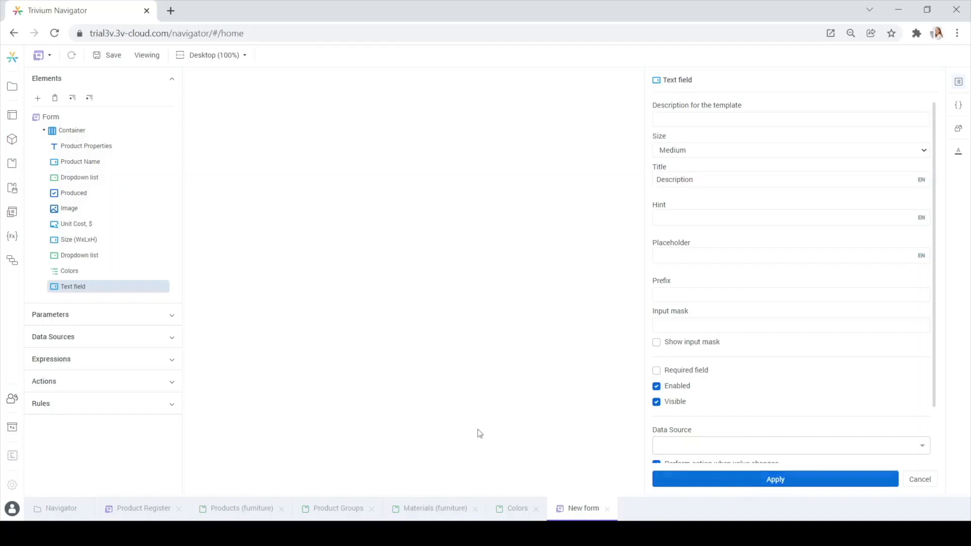
# - Add a calendar element titled "Production Start Date" to the container and apply it
pyautogui.click(80, 132)
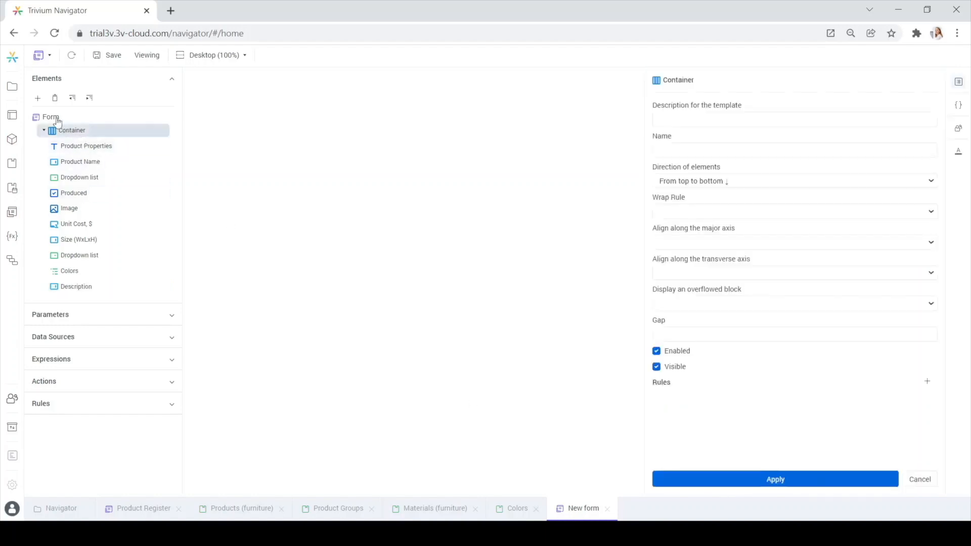
pyautogui.click(39, 99)
pyautogui.moveTo(107, 113)
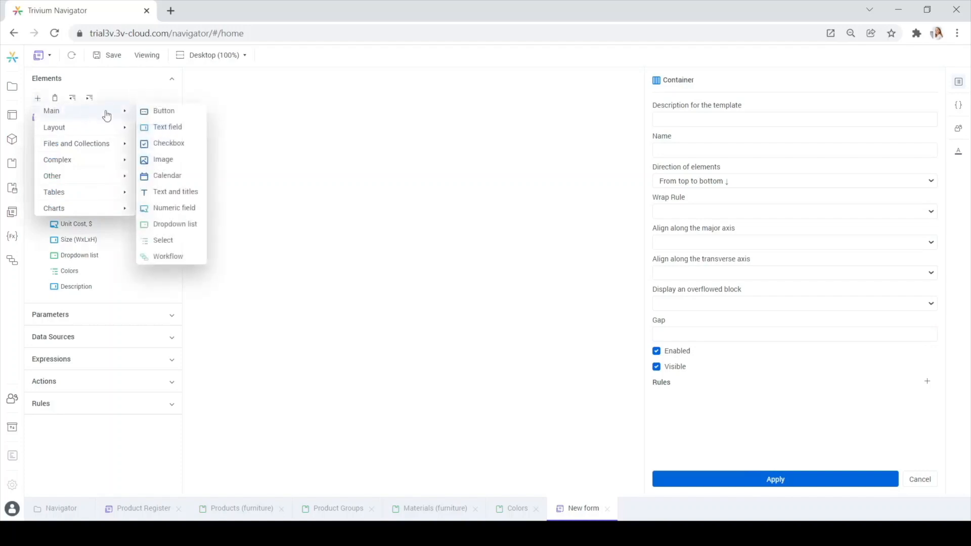
pyautogui.click(175, 177)
pyautogui.click(89, 303)
pyautogui.click(712, 150)
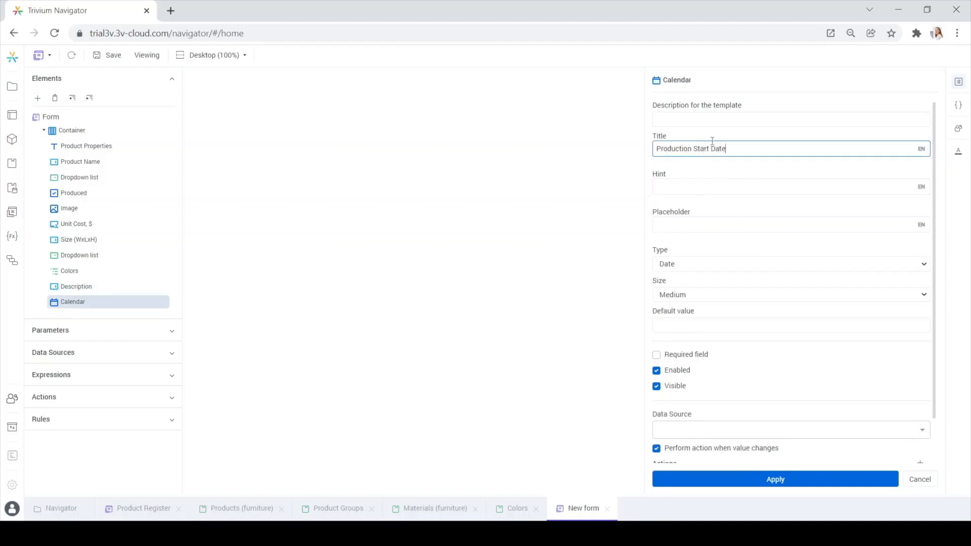
pyautogui.click(700, 478)
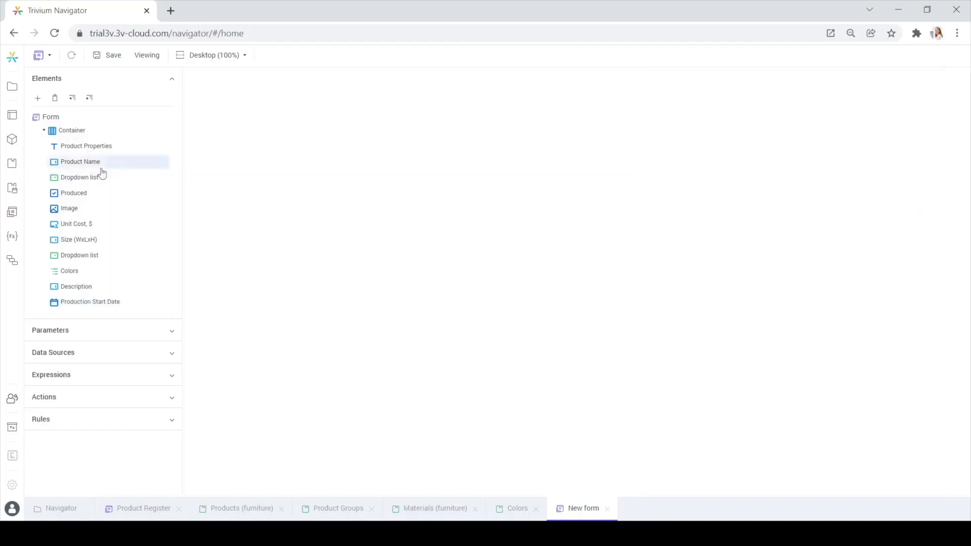
# - Add a button titled "Save" to the container, apply it and save the form
pyautogui.click(71, 132)
pyautogui.click(37, 98)
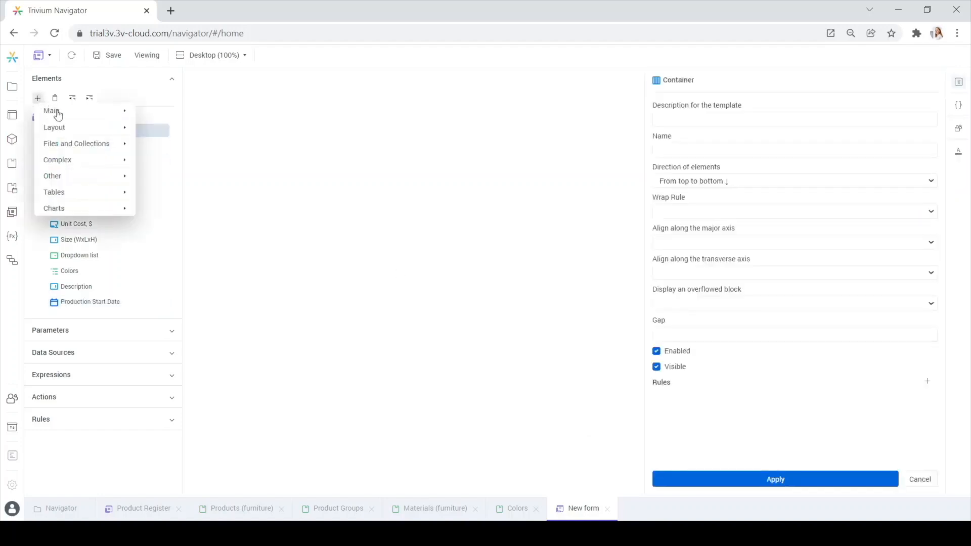
pyautogui.moveTo(119, 109)
pyautogui.click(159, 112)
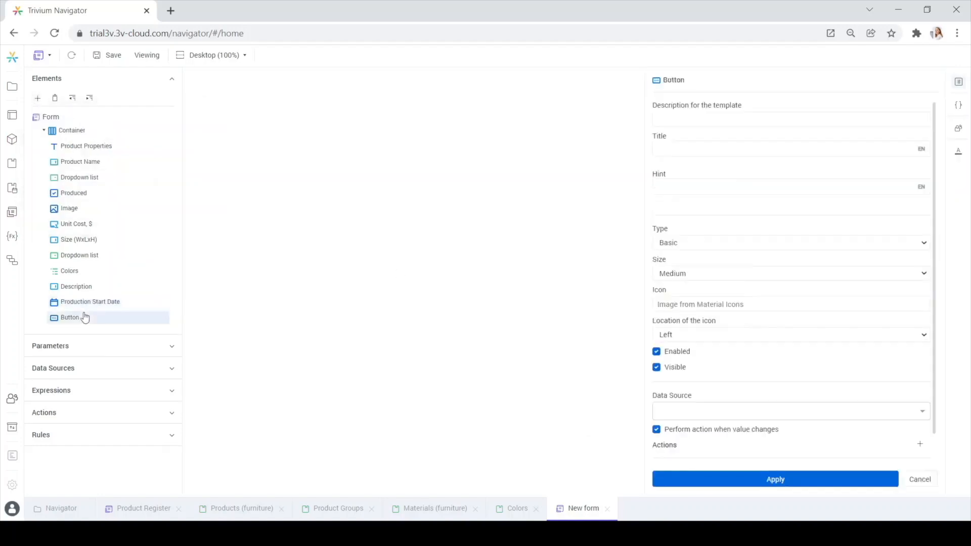
pyautogui.click(676, 156)
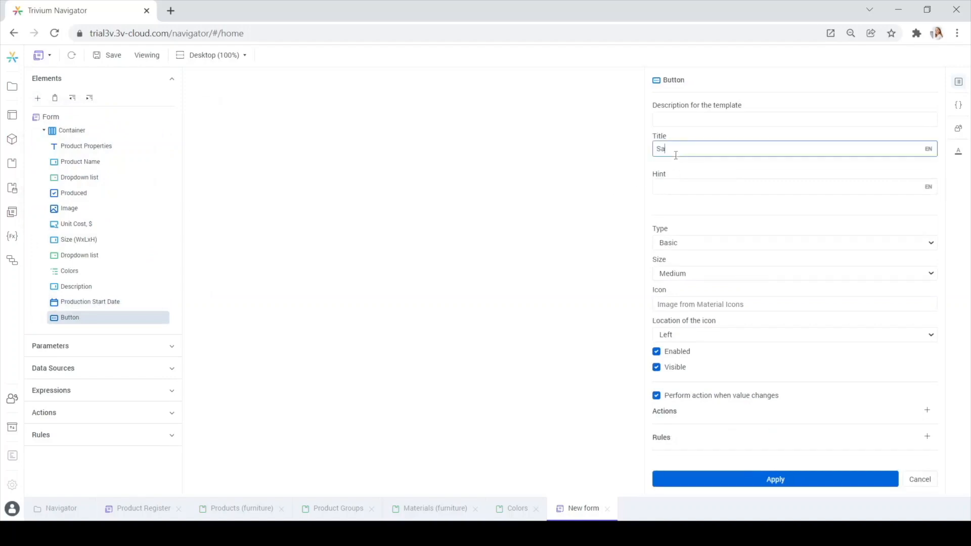
pyautogui.click(740, 480)
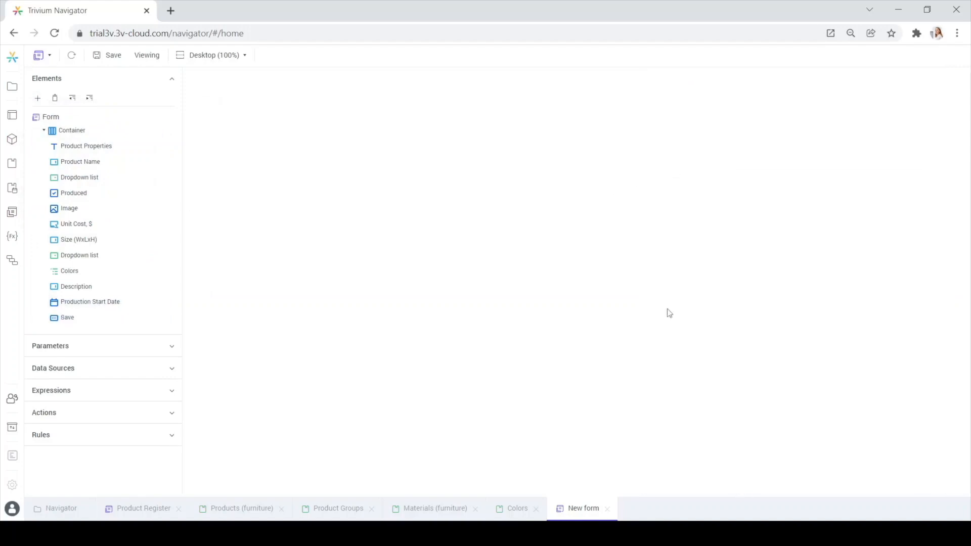
pyautogui.click(112, 55)
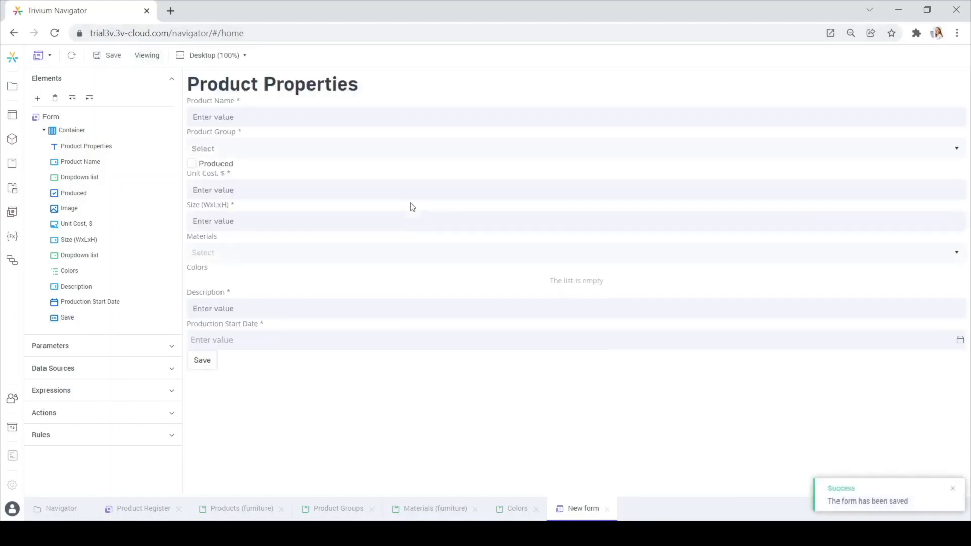
# - Set the container's gap to 10px, apply it and save the form
pyautogui.click(96, 132)
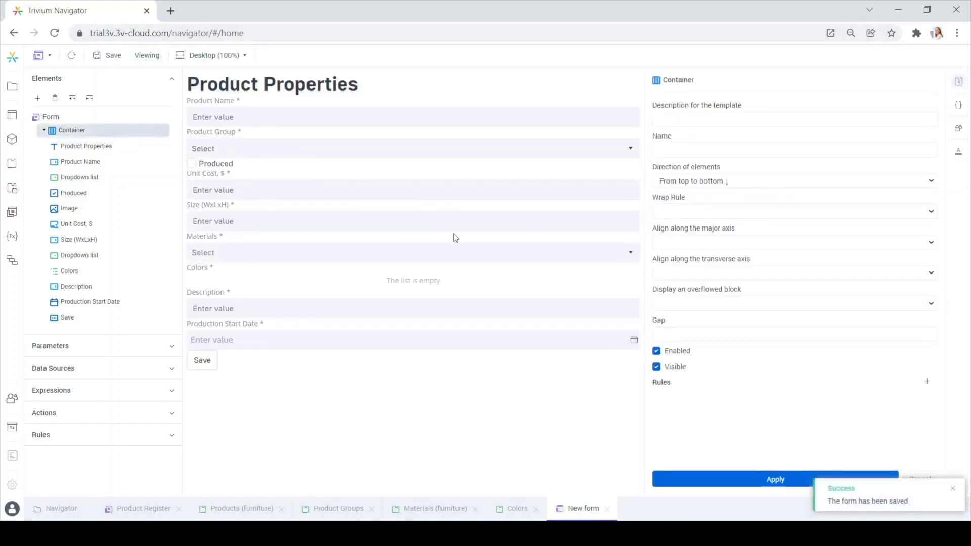
pyautogui.click(674, 333)
pyautogui.write('10px')
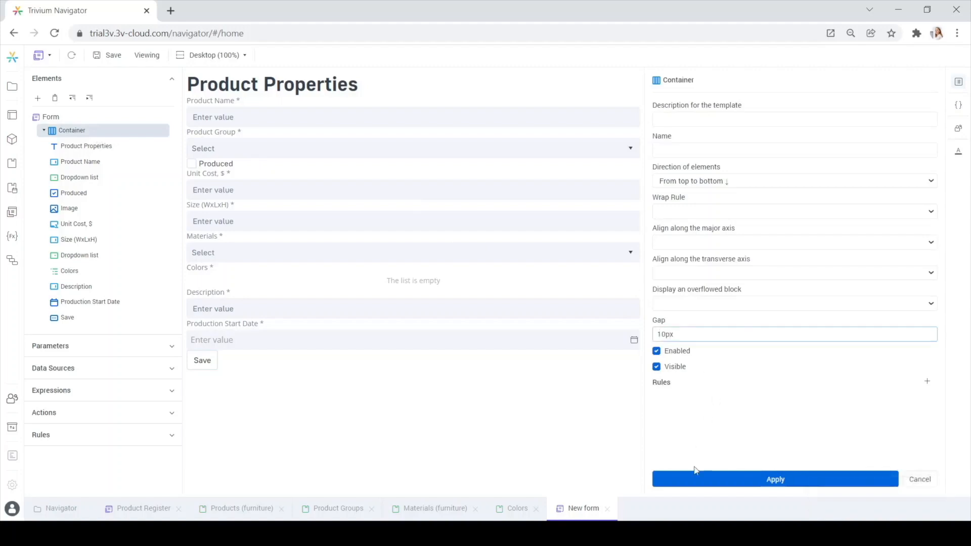
pyautogui.click(694, 480)
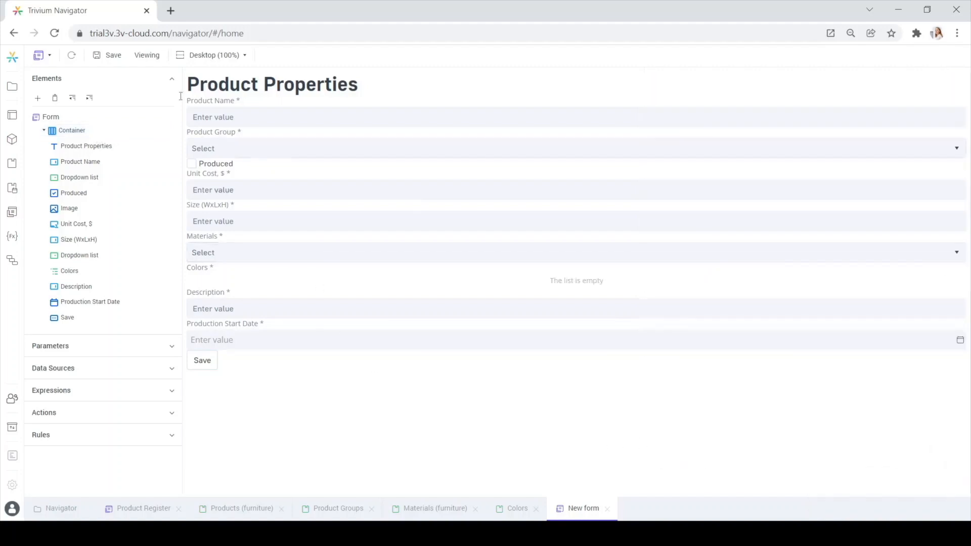
pyautogui.click(108, 57)
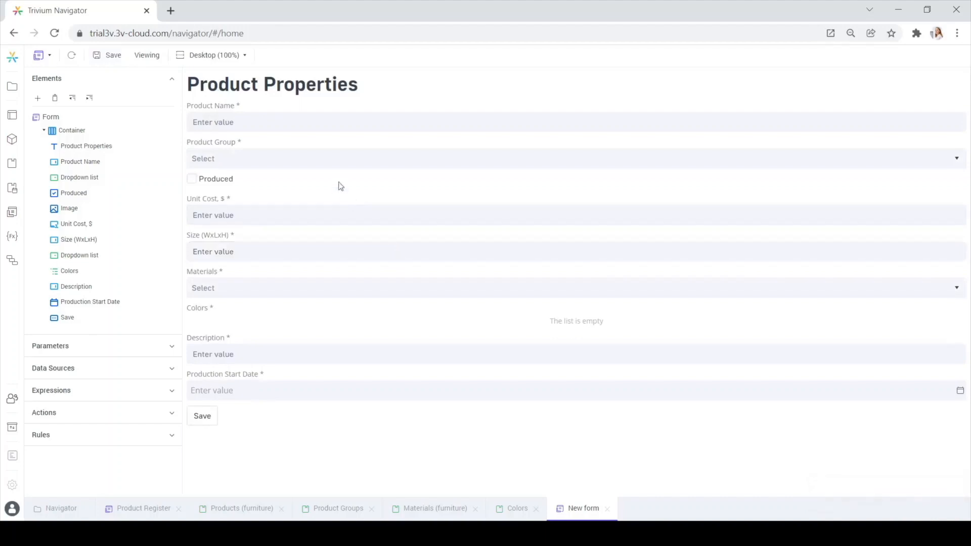
# - Check the option lists of the Product Group and Materials dropdowns in the form preview
pyautogui.click(275, 154)
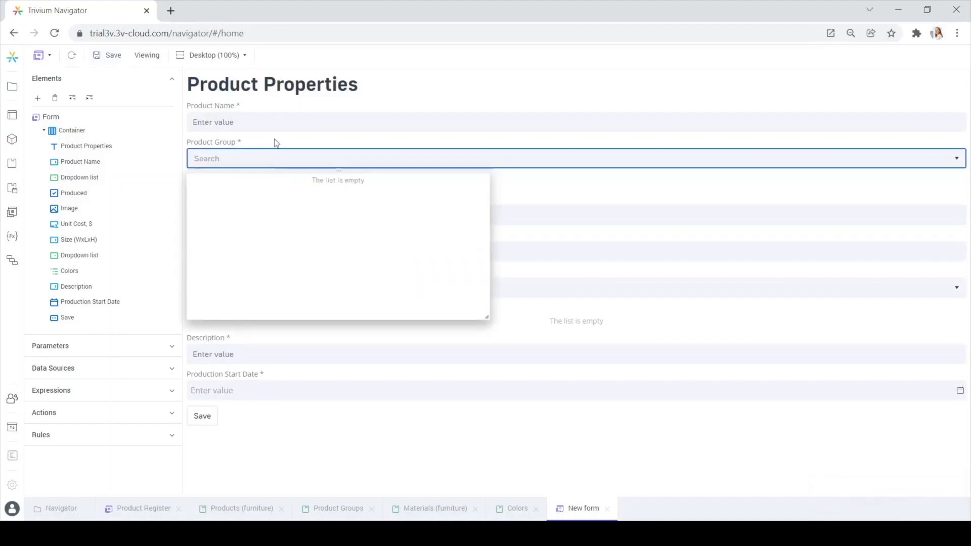
pyautogui.click(268, 122)
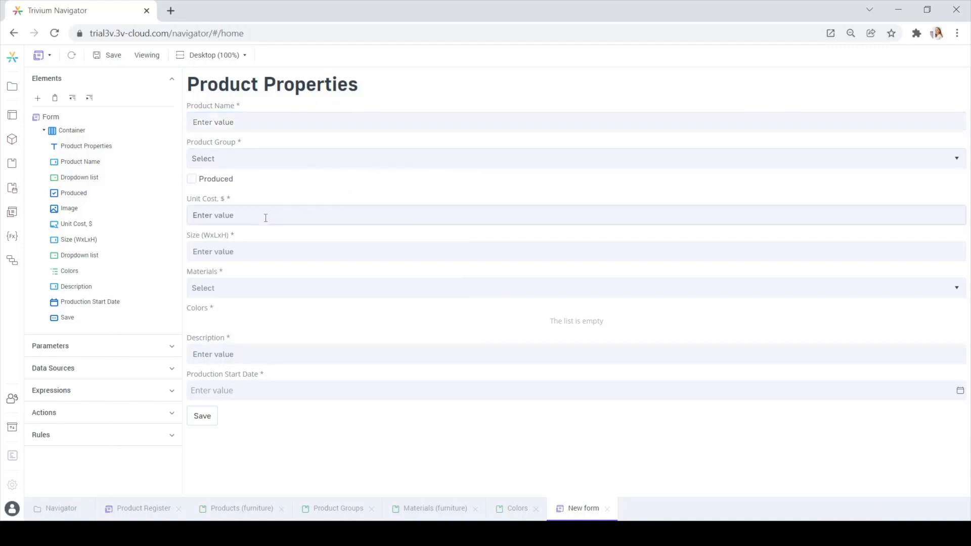
pyautogui.click(229, 284)
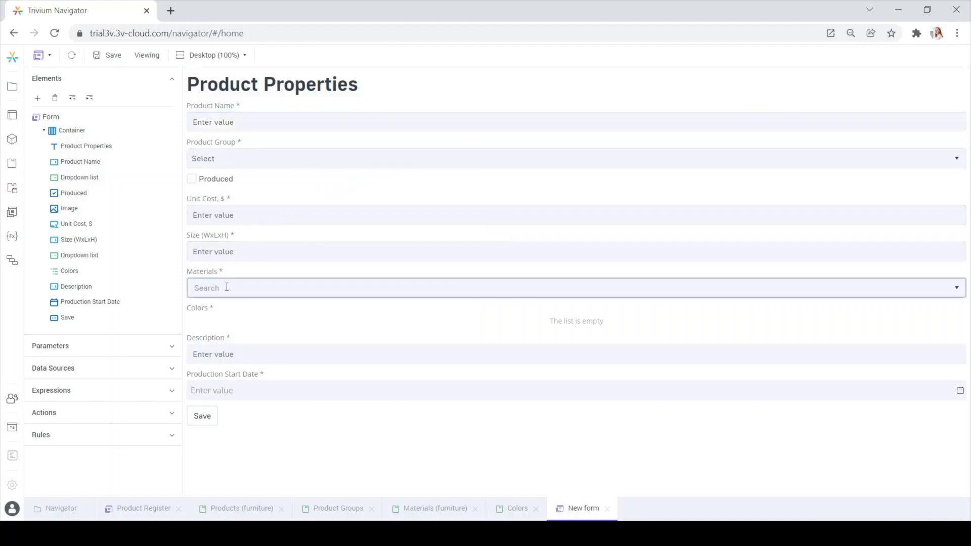
pyautogui.click(563, 463)
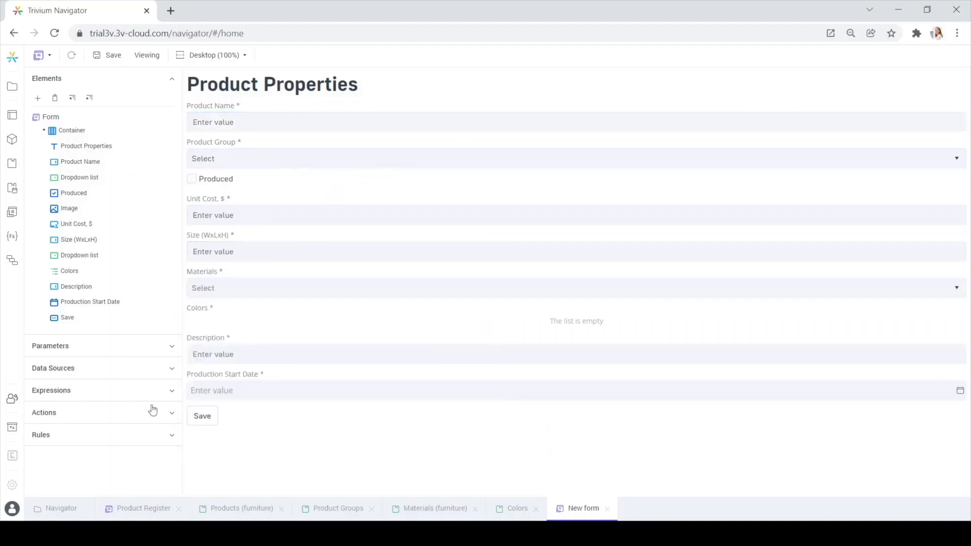
# - Expand the form's data sources, view the properties of the Products (furniture) dictionary and return to the form
pyautogui.click(118, 372)
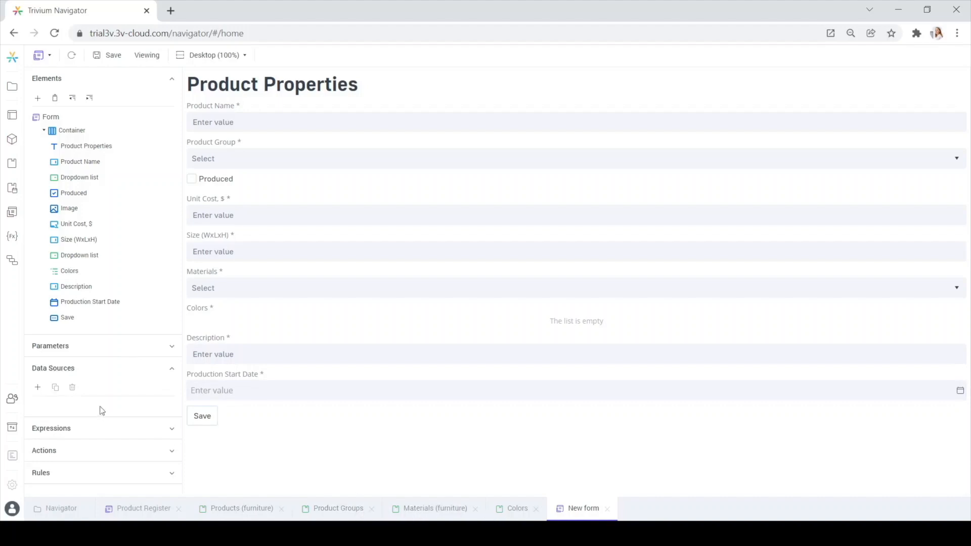
pyautogui.click(252, 514)
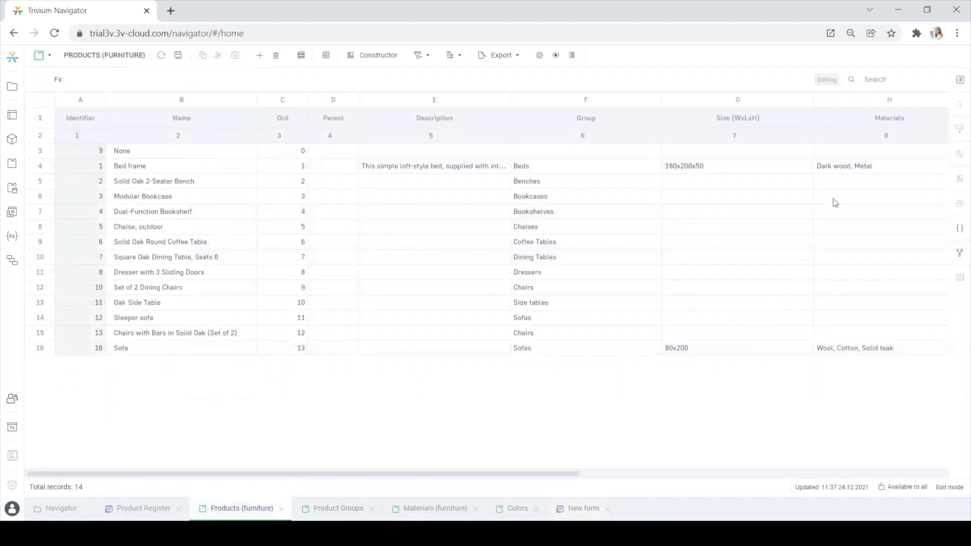
pyautogui.click(960, 81)
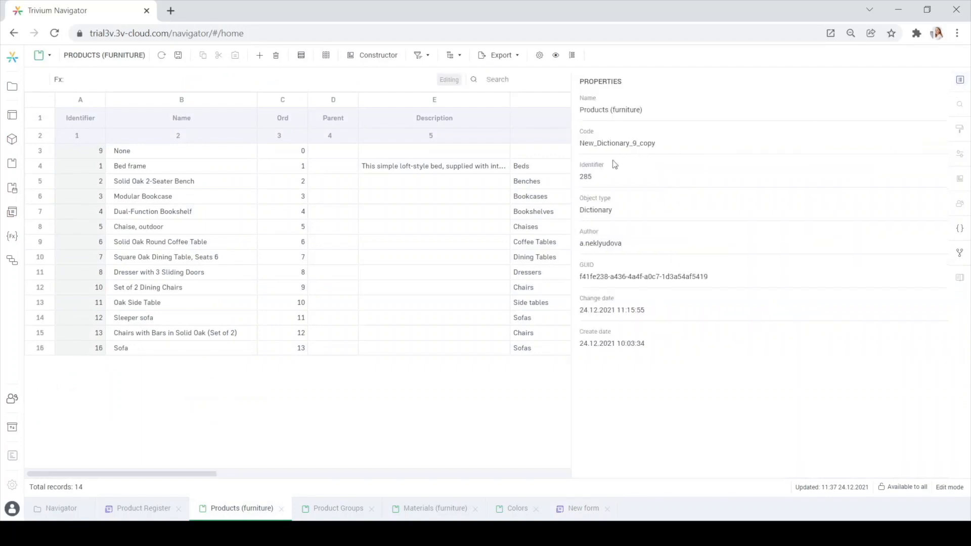
pyautogui.click(960, 81)
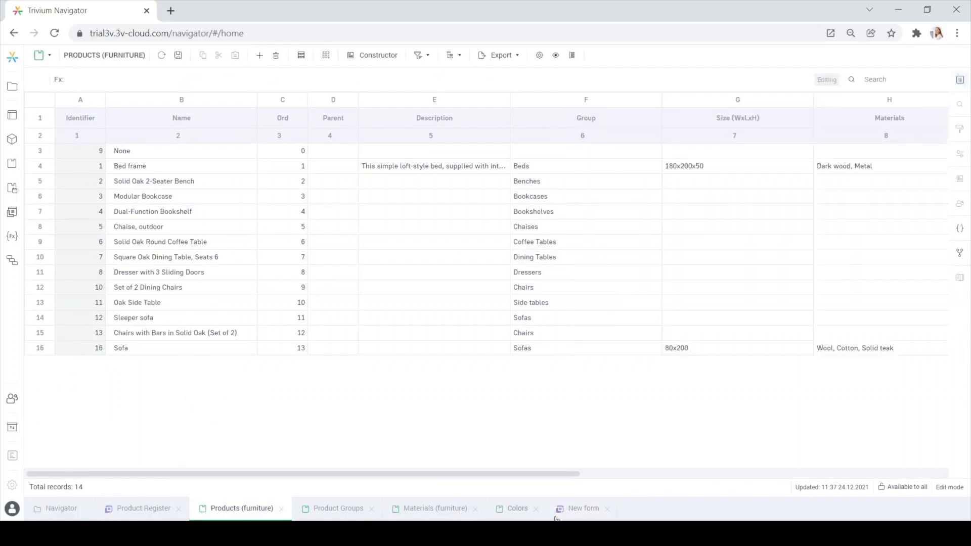
pyautogui.click(570, 509)
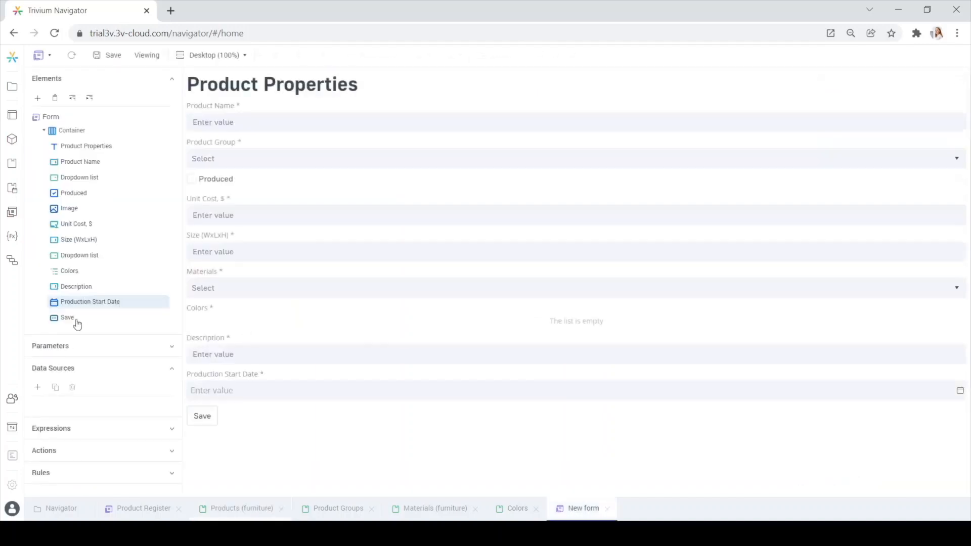
# - Add a dictionary data source named "Products" with dictionary ID 285 and apply it
pyautogui.click(38, 388)
pyautogui.click(329, 398)
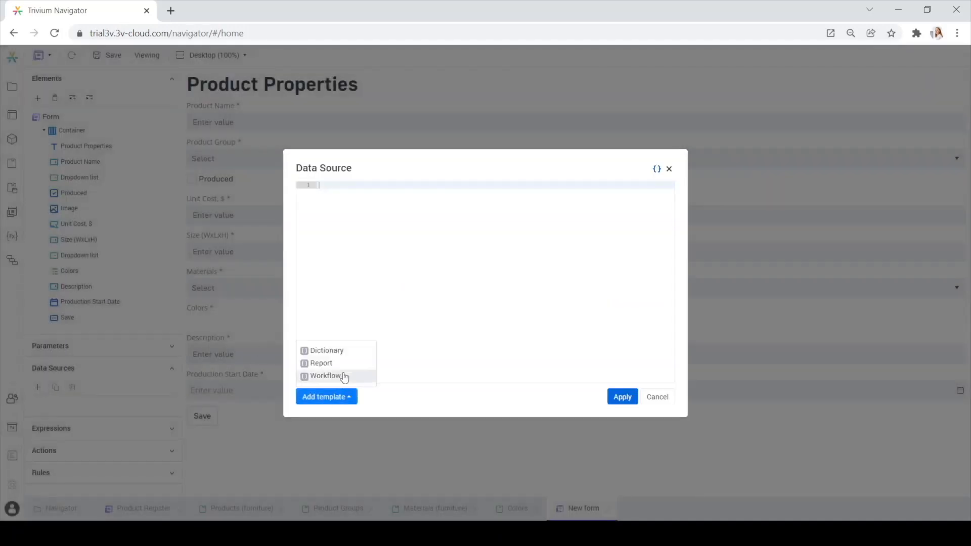
pyautogui.click(353, 350)
pyautogui.doubleClick(380, 299)
pyautogui.write('P')
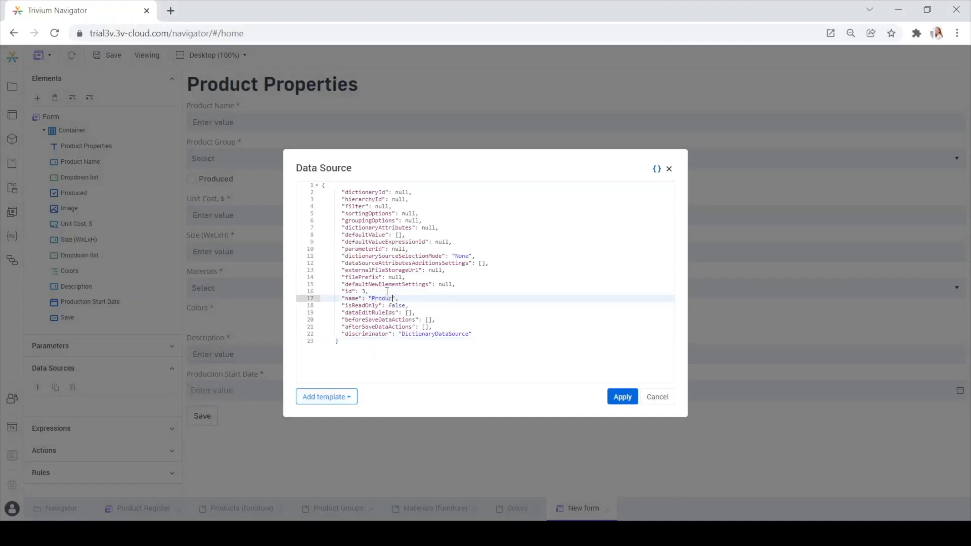
pyautogui.doubleClick(400, 192)
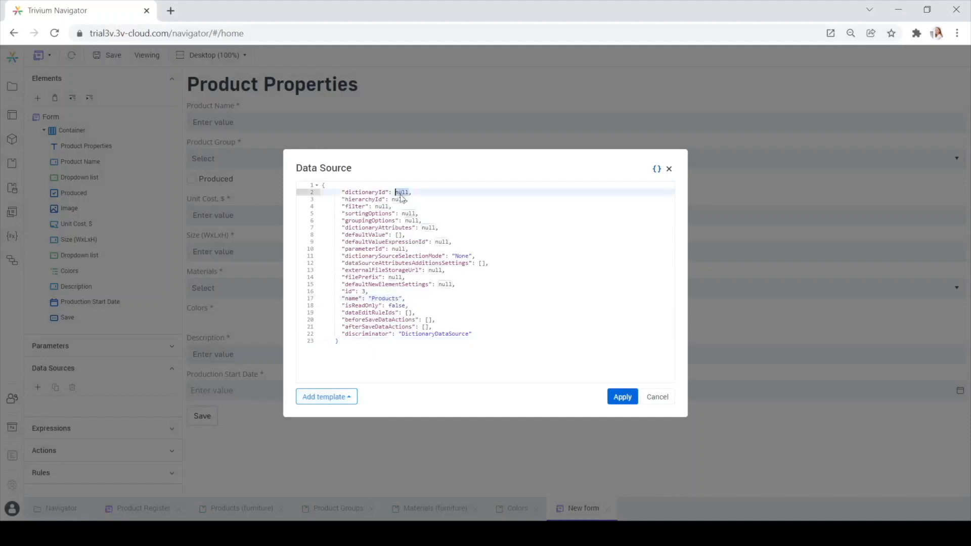
pyautogui.write('285')
pyautogui.click(623, 397)
# - Add a dictionary data source named "Product Group" with dictionary ID 279 and apply it
pyautogui.click(38, 387)
pyautogui.click(313, 398)
pyautogui.click(338, 353)
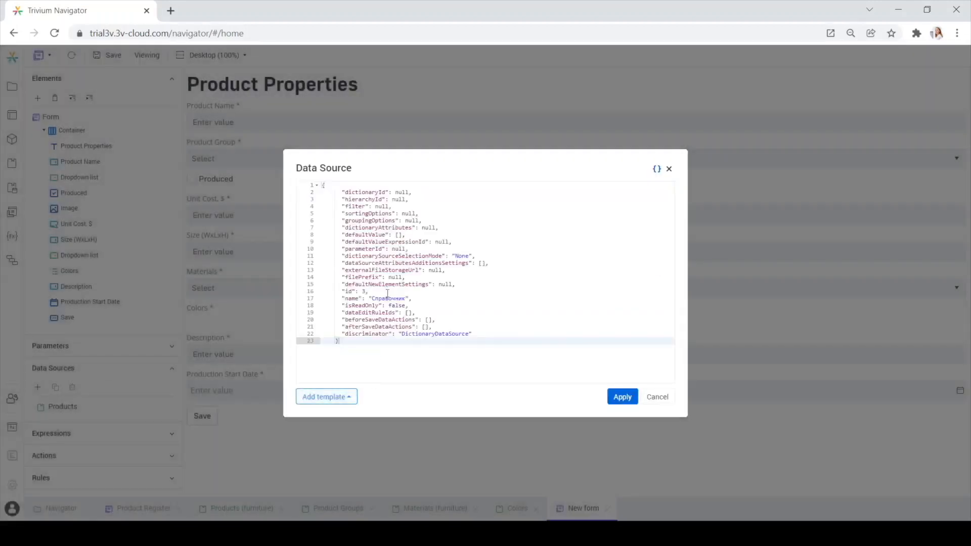
pyautogui.doubleClick(387, 299)
pyautogui.write('Product Group')
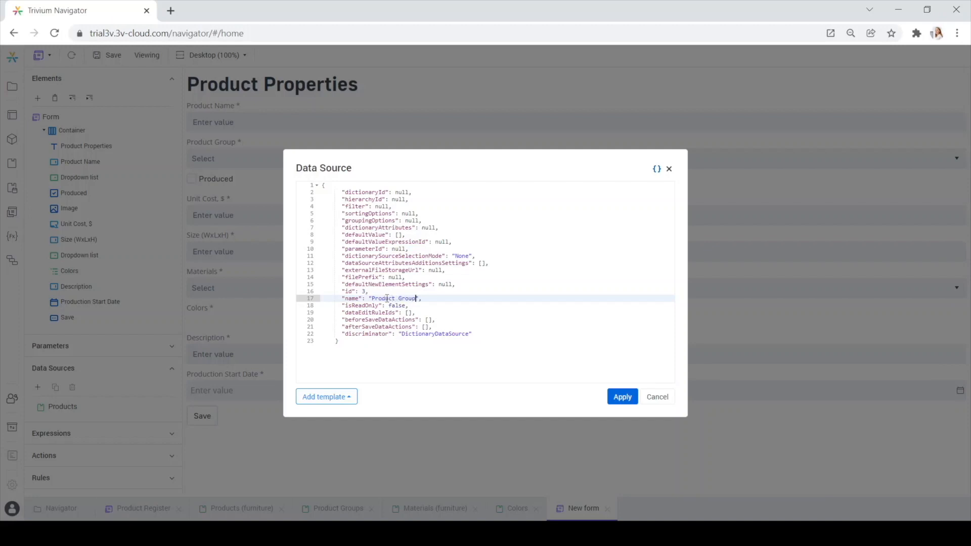
pyautogui.doubleClick(401, 193)
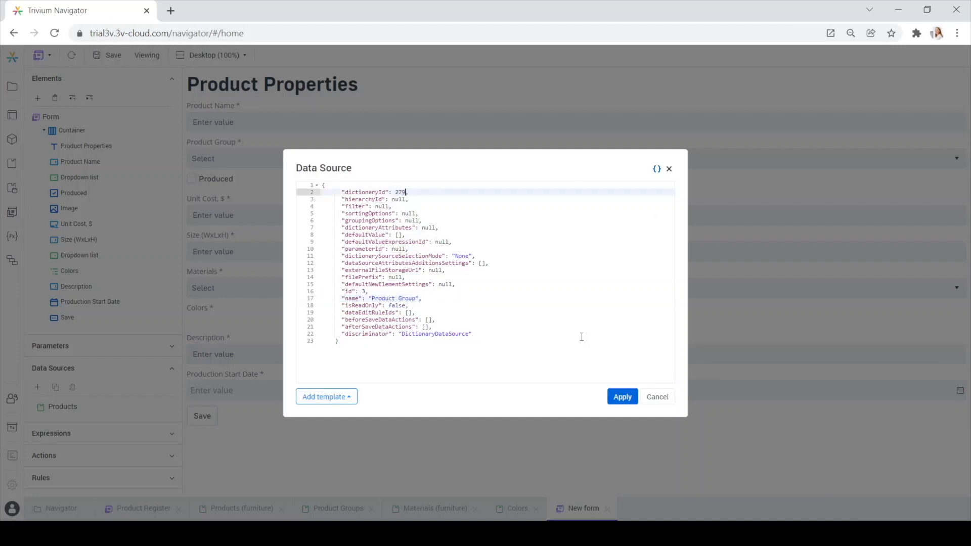
pyautogui.click(631, 404)
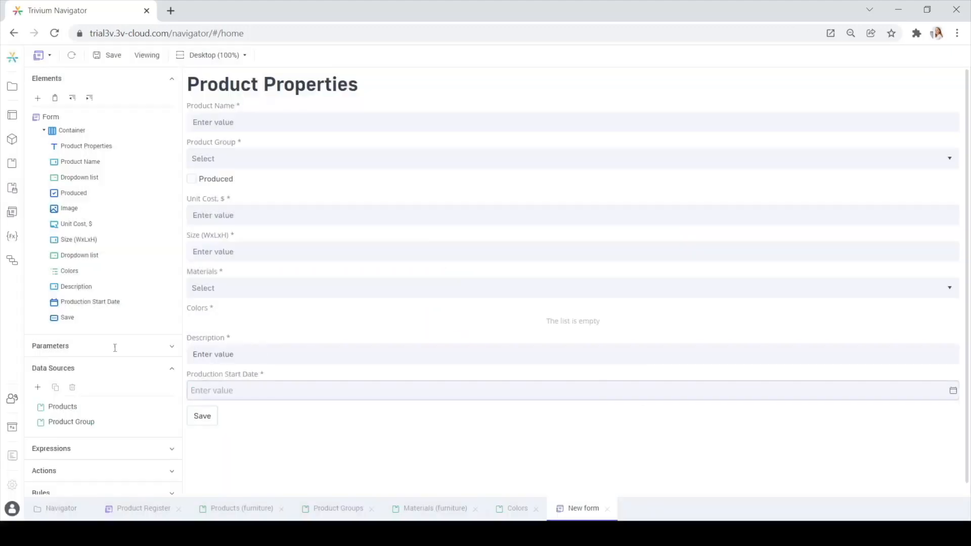
# - Add a dictionary data source named "Materials", enter the ID of the materials dictionary and apply it
pyautogui.click(38, 387)
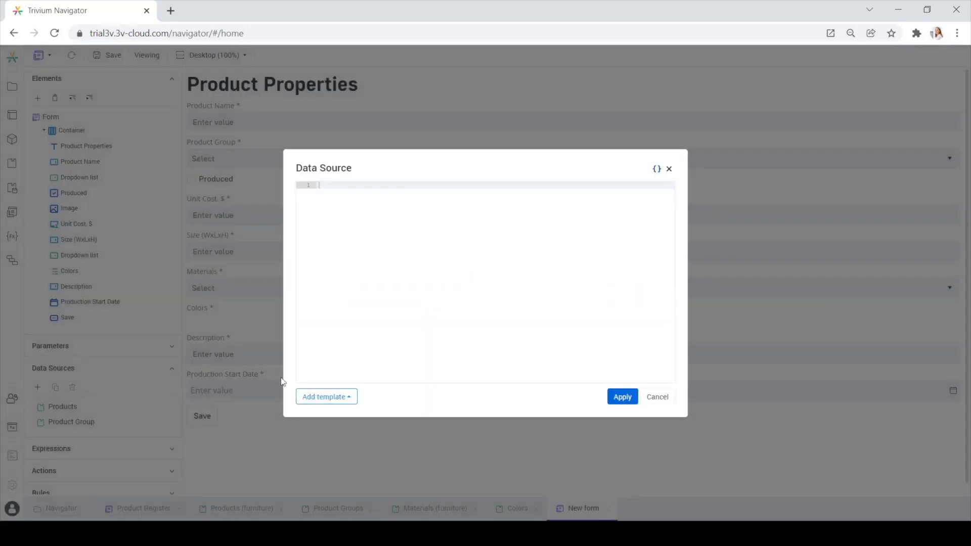
pyautogui.click(324, 397)
pyautogui.click(329, 350)
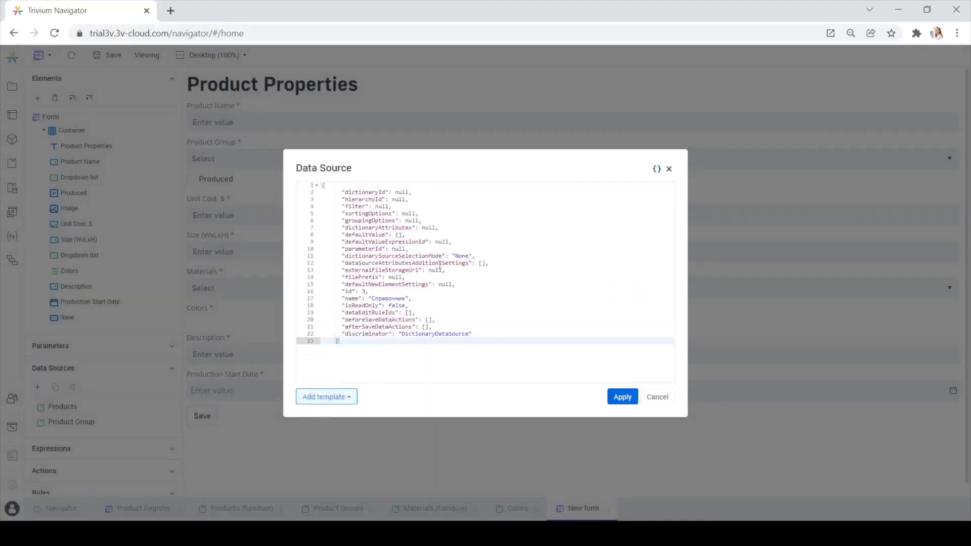
pyautogui.doubleClick(392, 299)
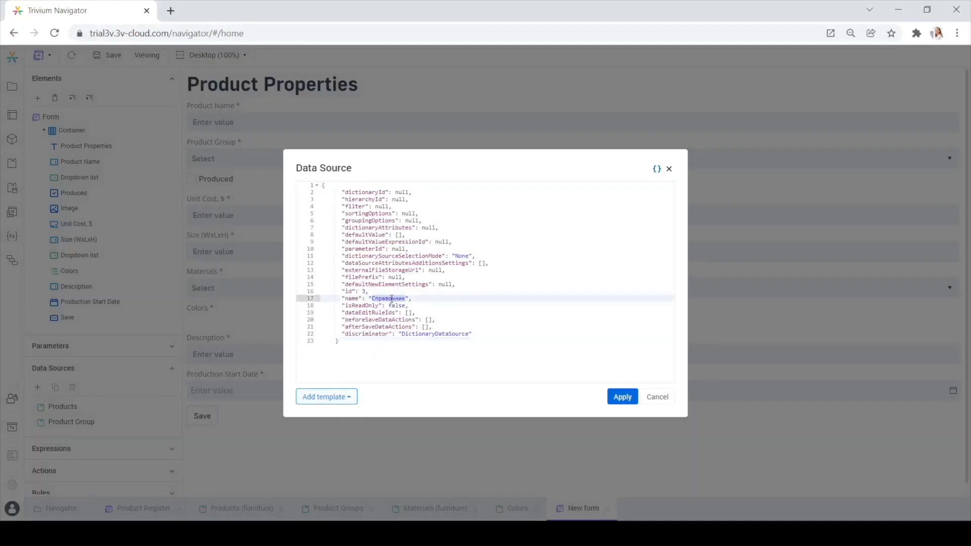
pyautogui.write('Materials')
pyautogui.click(399, 193)
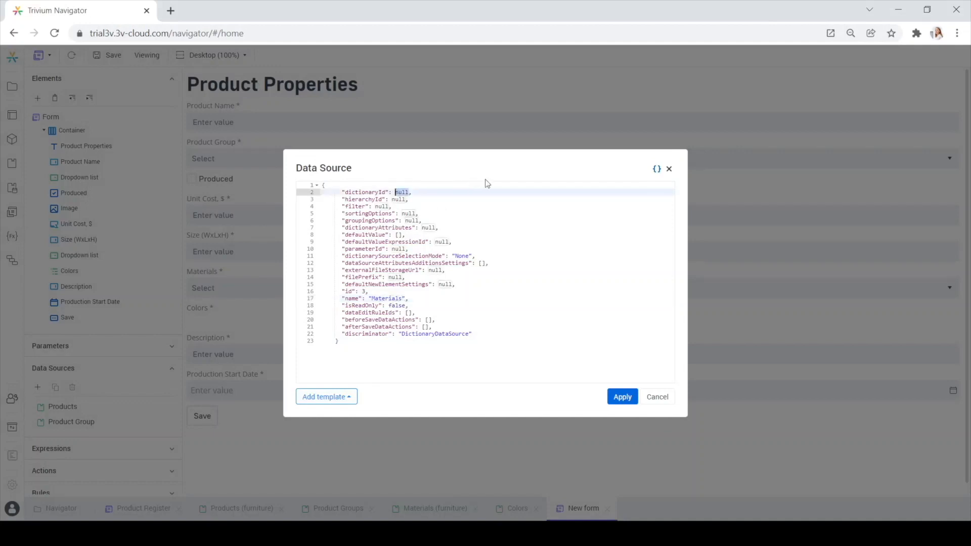
pyautogui.click(621, 397)
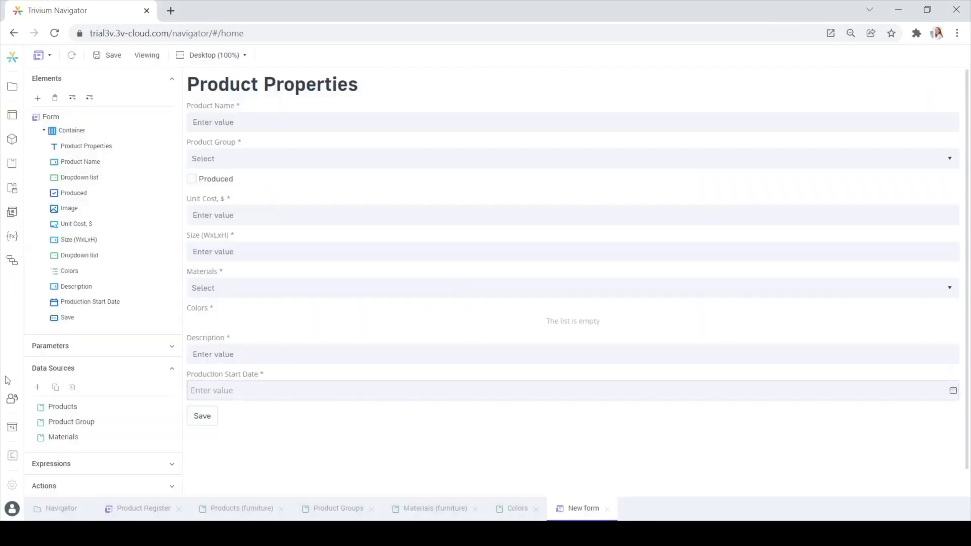
# - Add a dictionary data source named "Colors" with dictionary ID 281, apply it and save the form
pyautogui.click(39, 388)
pyautogui.click(314, 404)
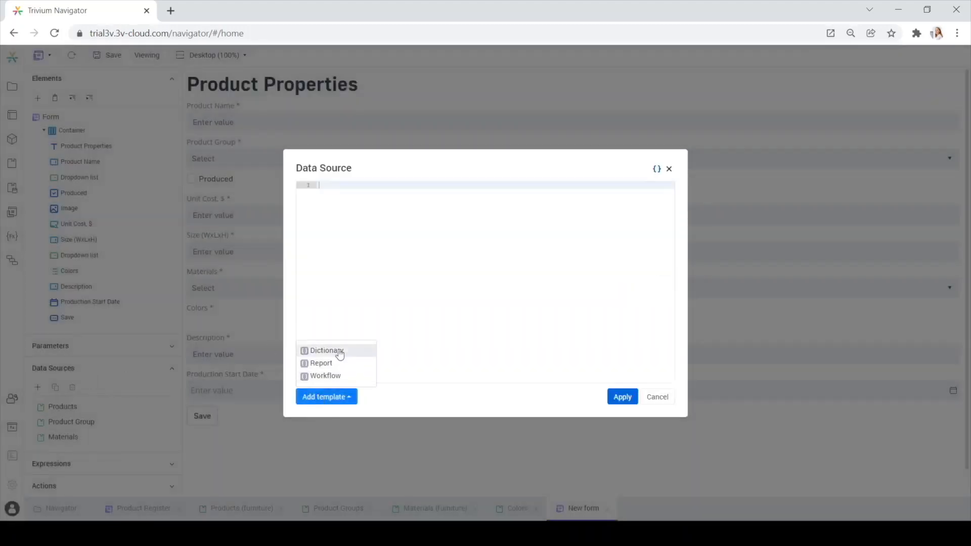
pyautogui.click(338, 350)
pyautogui.doubleClick(399, 298)
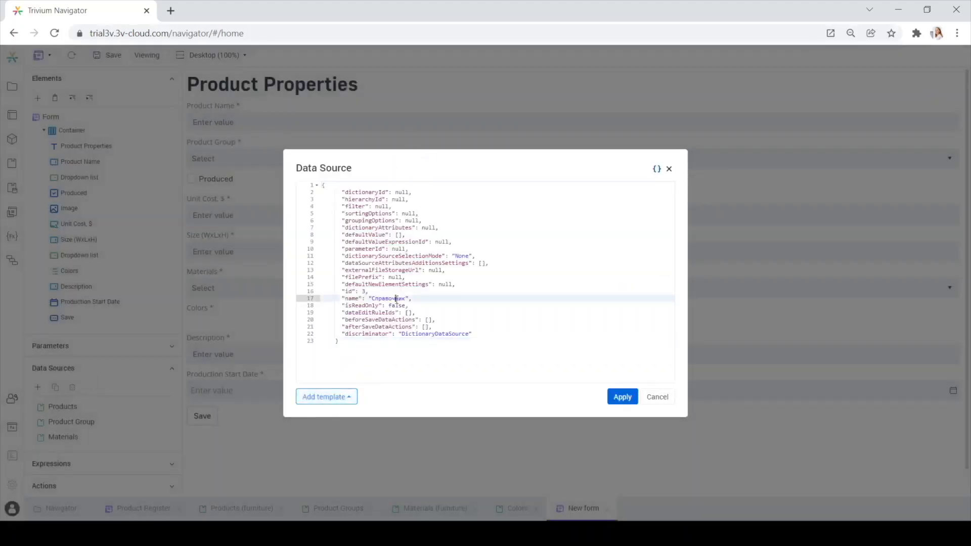
pyautogui.write('Colors')
pyautogui.doubleClick(397, 193)
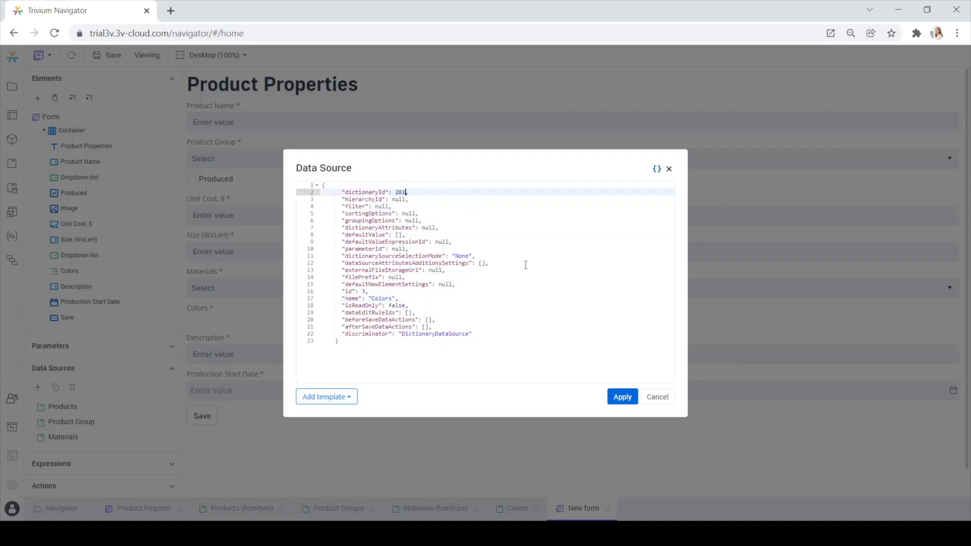
pyautogui.click(621, 396)
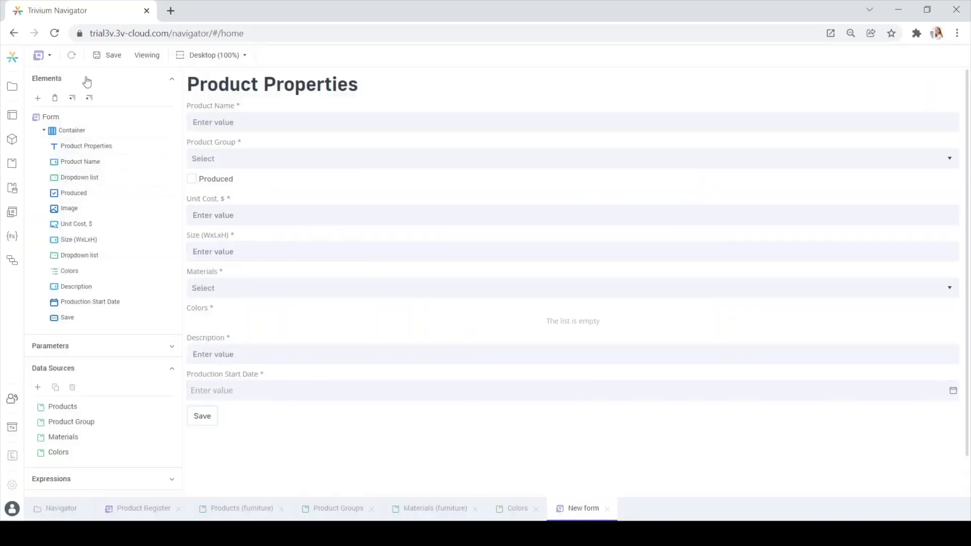
pyautogui.click(99, 59)
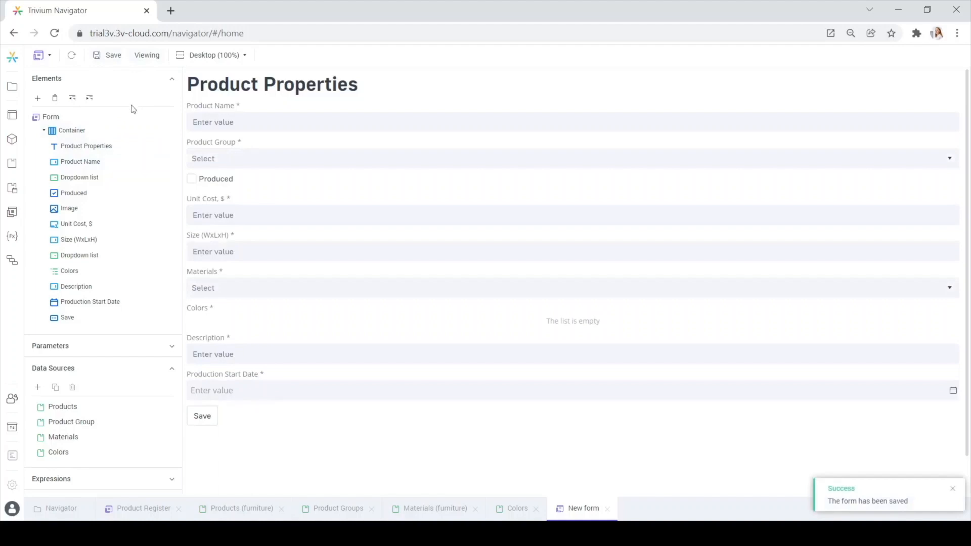
# - Bind the Product Name field to the Name attribute of the Products data source and apply it
pyautogui.click(87, 162)
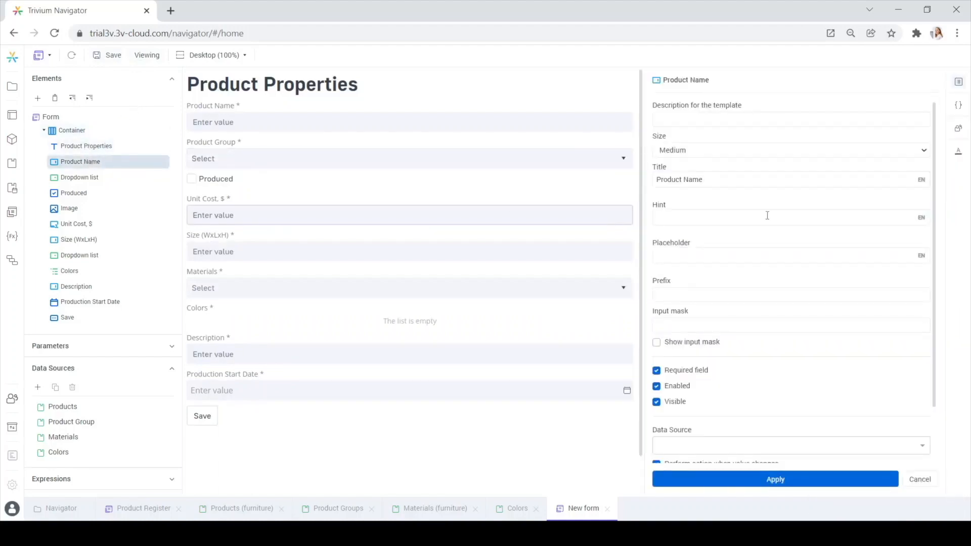
pyautogui.click(707, 383)
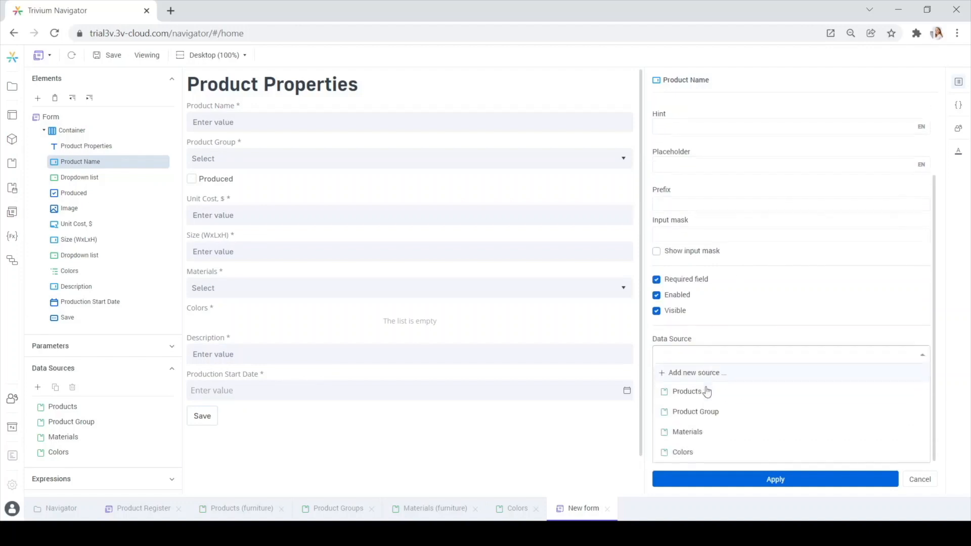
pyautogui.click(704, 393)
pyautogui.click(721, 384)
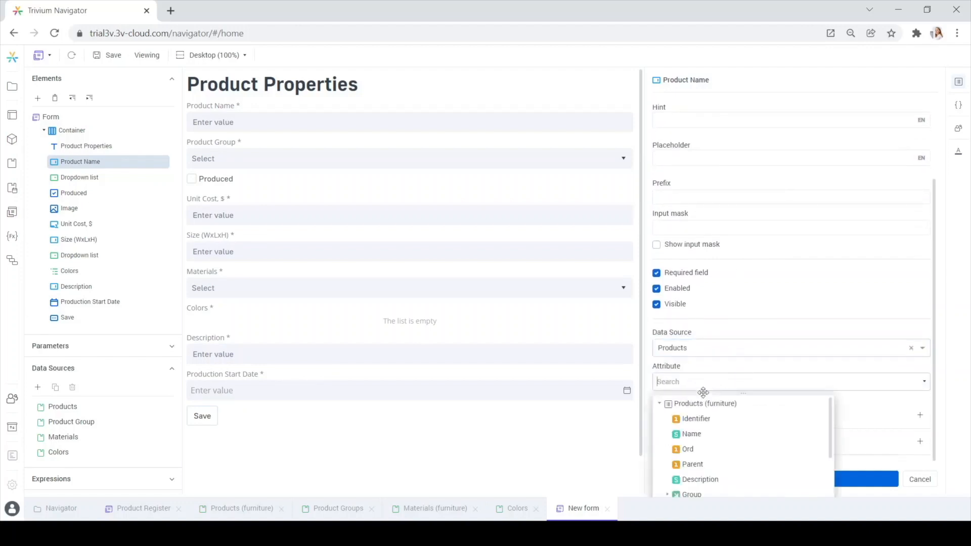
pyautogui.click(694, 434)
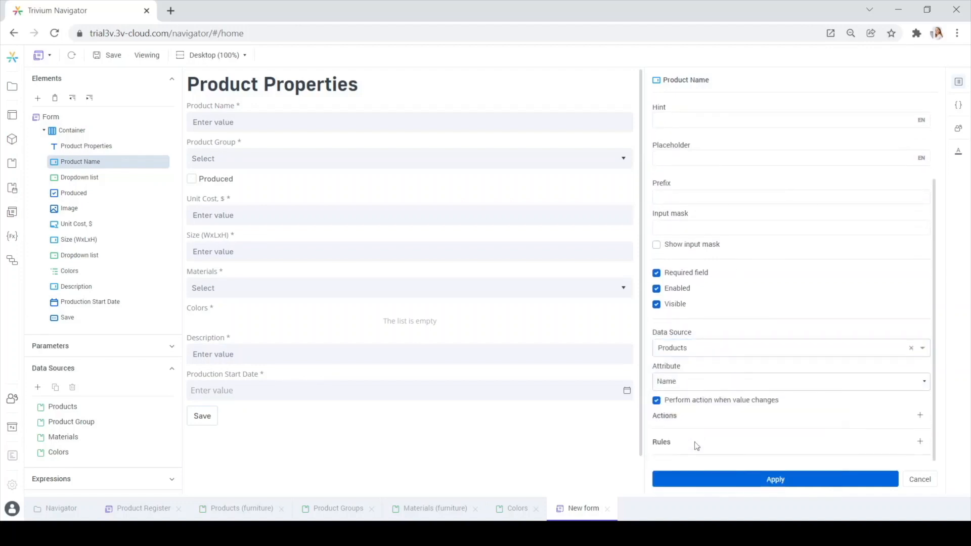
pyautogui.click(689, 479)
# - Disable multiple values for the Product Group dropdown and display the Name attribute from the Product Group source
pyautogui.click(108, 178)
pyautogui.scroll(-2, 698, 245)
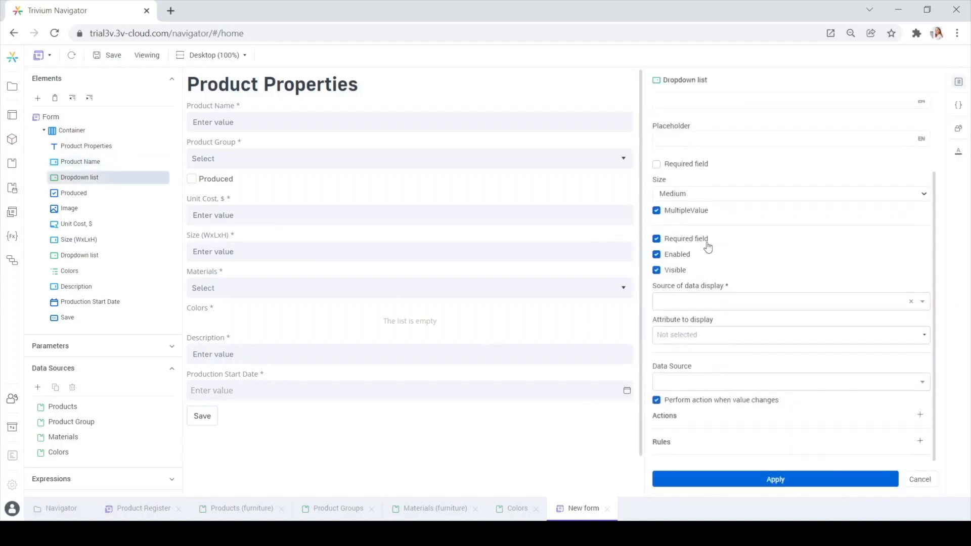
pyautogui.click(694, 306)
pyautogui.click(770, 163)
pyautogui.scroll(2, 765, 181)
pyautogui.scroll(-2, 675, 203)
pyautogui.click(657, 211)
pyautogui.click(676, 301)
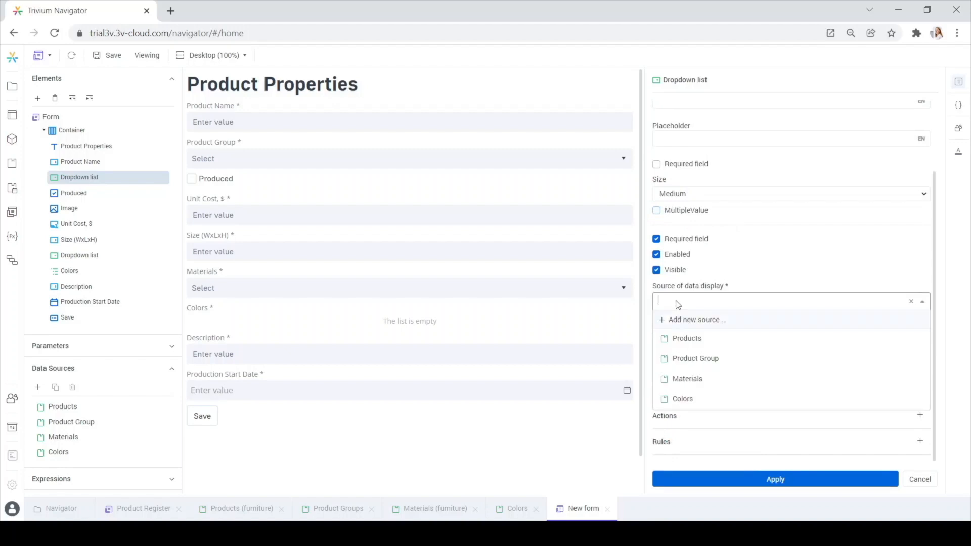
pyautogui.click(688, 359)
pyautogui.click(688, 336)
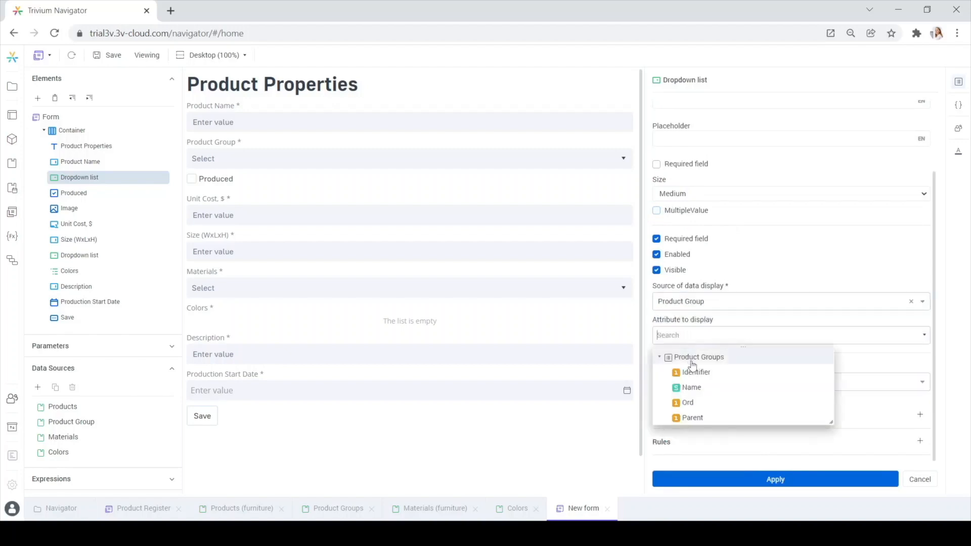
pyautogui.click(691, 387)
# - Set the Product Group dropdown's data source to Products, select the matching attribute and apply the settings
pyautogui.click(693, 382)
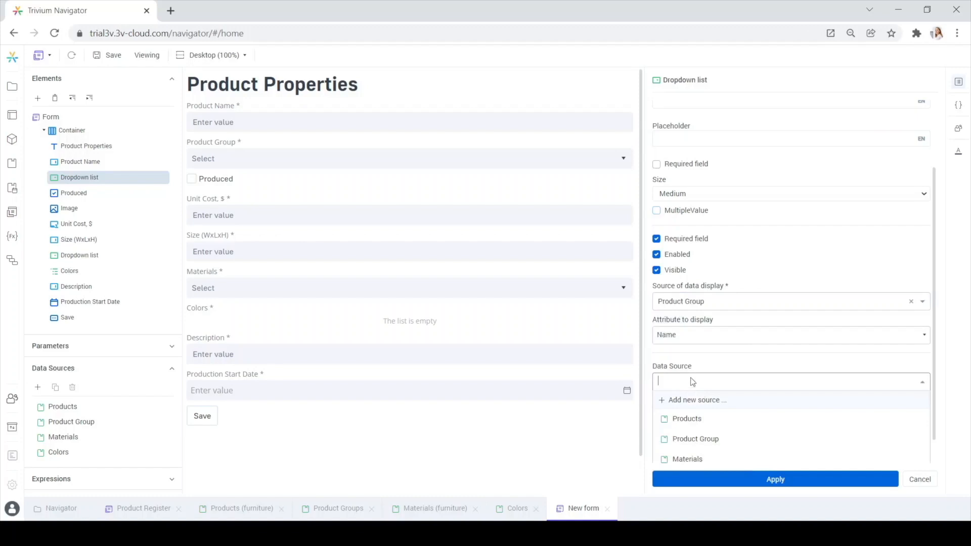
pyautogui.click(683, 394)
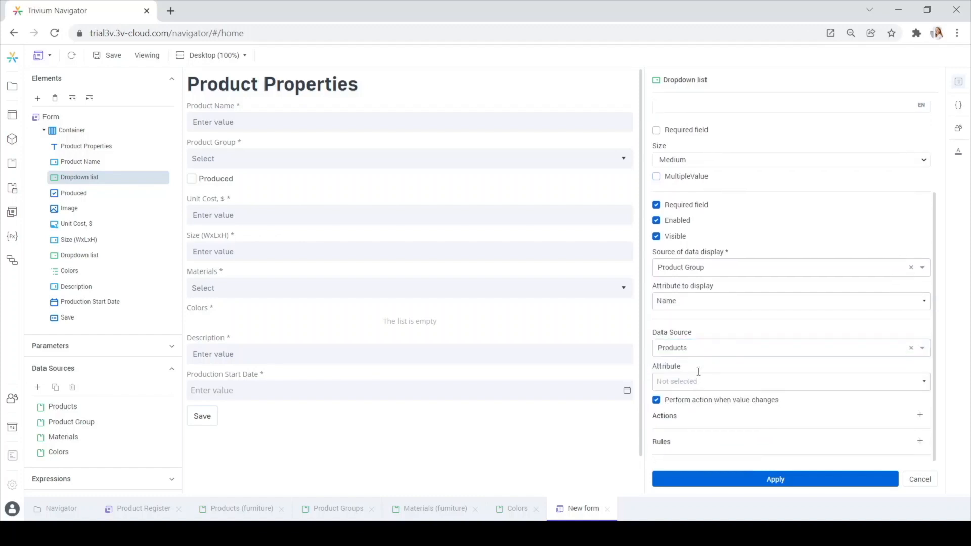
pyautogui.click(700, 381)
pyautogui.scroll(-1, 716, 412)
pyautogui.click(698, 434)
pyautogui.click(718, 484)
# - Bind the Produced checkbox to the Produced attribute of the Products data source and apply it
pyautogui.click(92, 198)
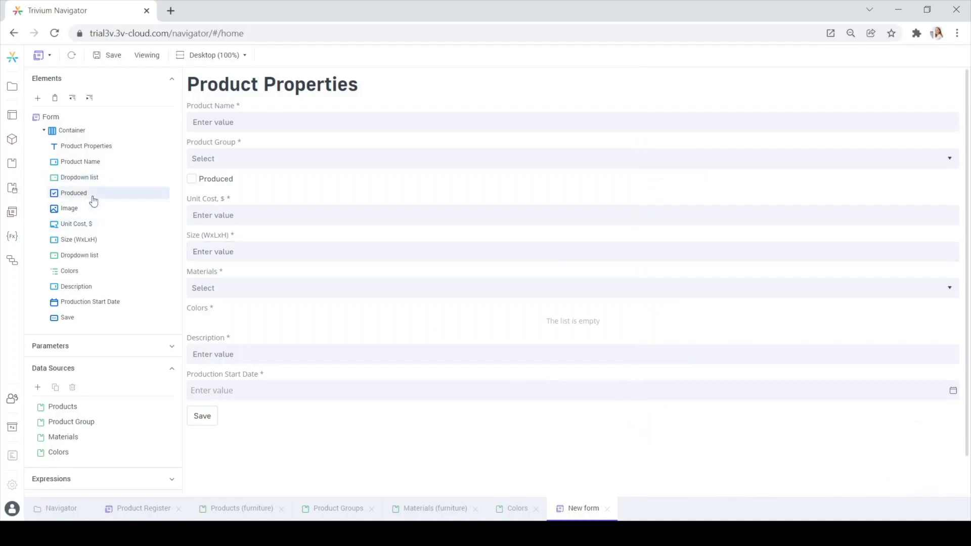
pyautogui.click(703, 373)
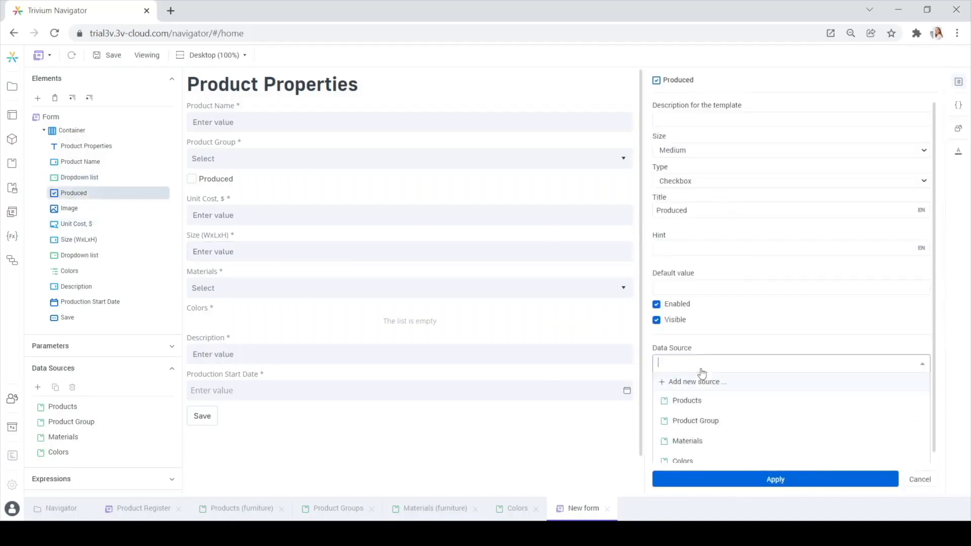
pyautogui.click(702, 401)
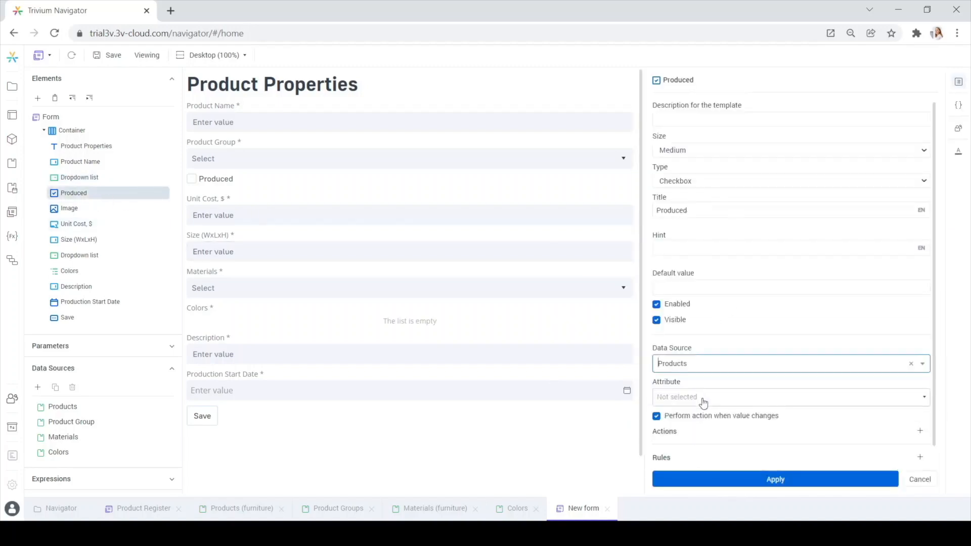
pyautogui.click(703, 396)
pyautogui.scroll(-1, 729, 344)
pyautogui.scroll(1, 729, 339)
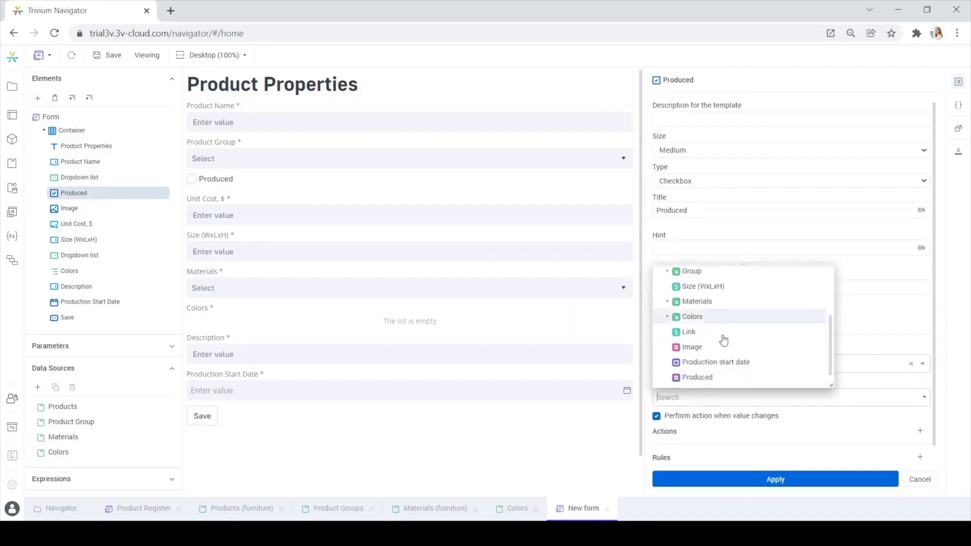
pyautogui.scroll(-1, 718, 360)
pyautogui.click(708, 369)
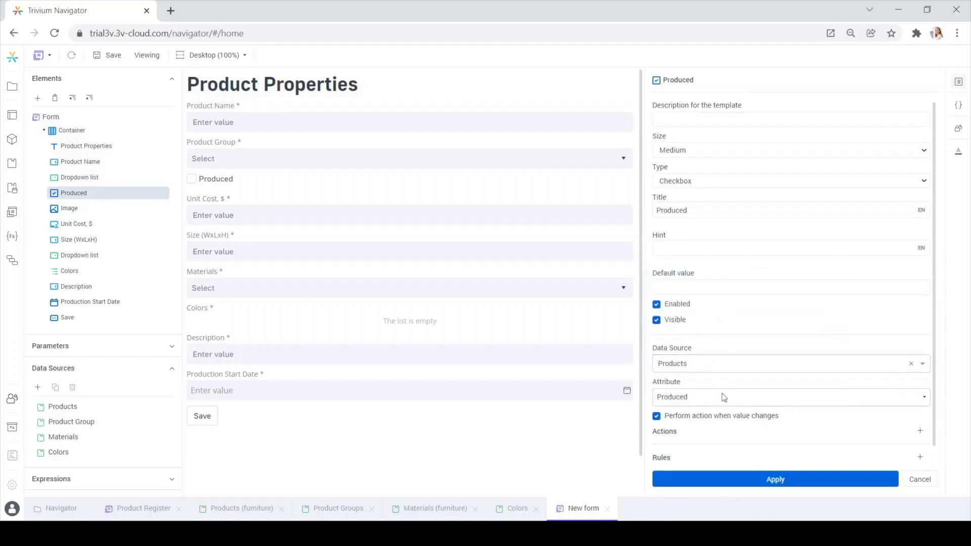
pyautogui.scroll(-1, 734, 435)
pyautogui.click(740, 478)
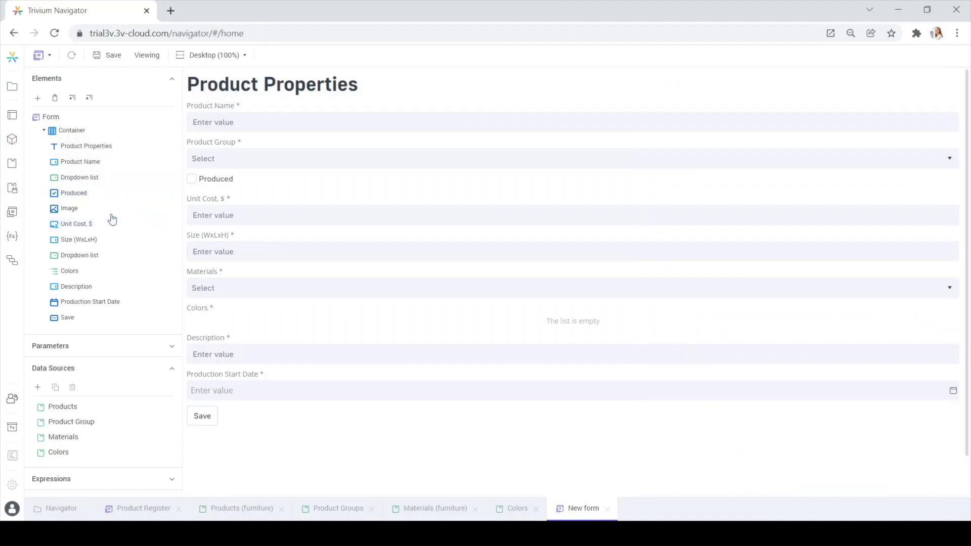
# - Bind the Image element to the Image attribute of the Products data source and apply it
pyautogui.click(102, 213)
pyautogui.click(694, 281)
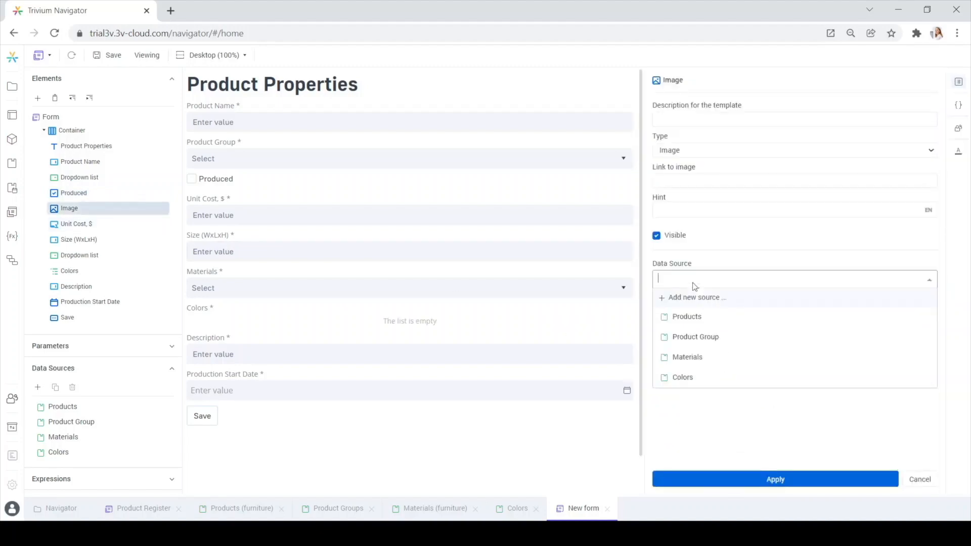
pyautogui.click(690, 320)
pyautogui.click(699, 317)
pyautogui.scroll(-5, 708, 395)
pyautogui.click(693, 397)
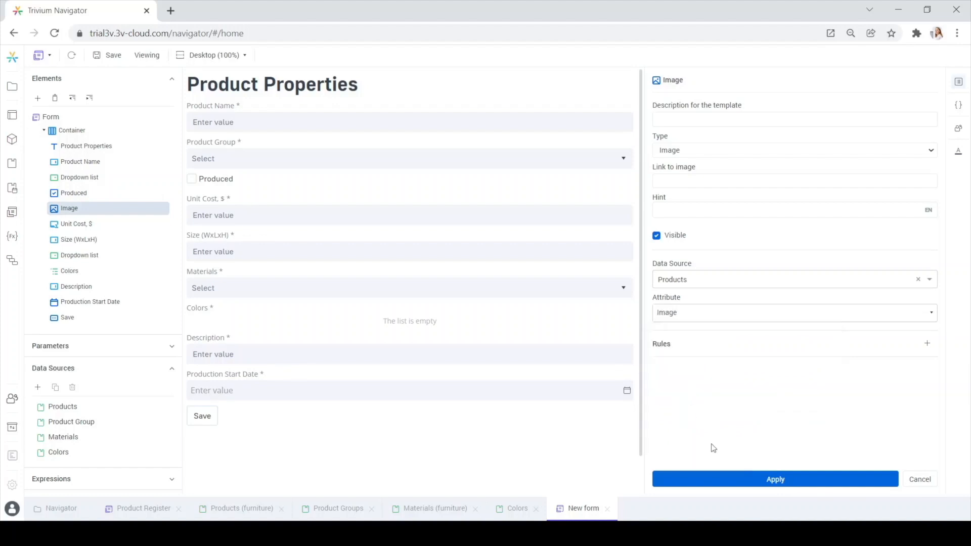
pyautogui.click(720, 480)
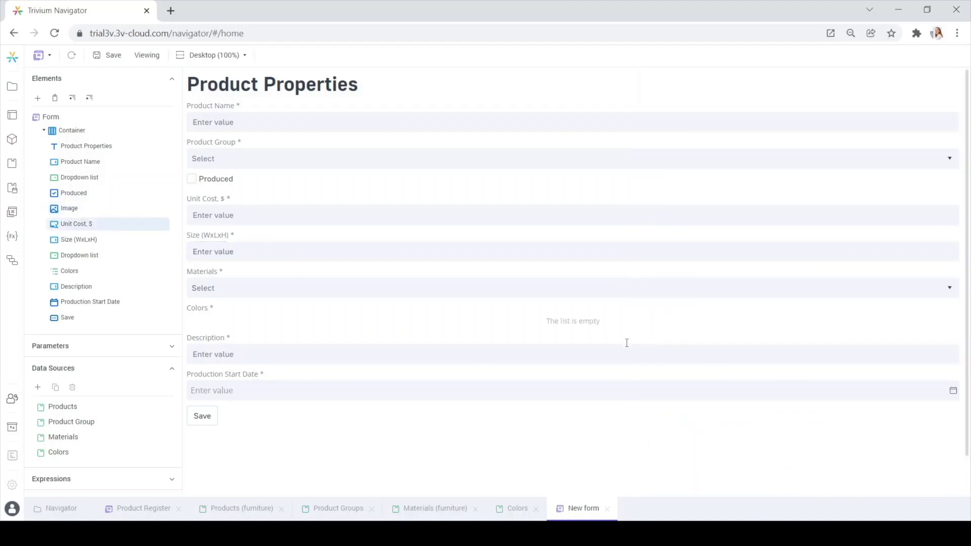
# - Bind the Unit Cost, $ field to the Unit Cost, $ attribute of the Products data source and apply it
pyautogui.scroll(-1, 715, 354)
pyautogui.click(698, 380)
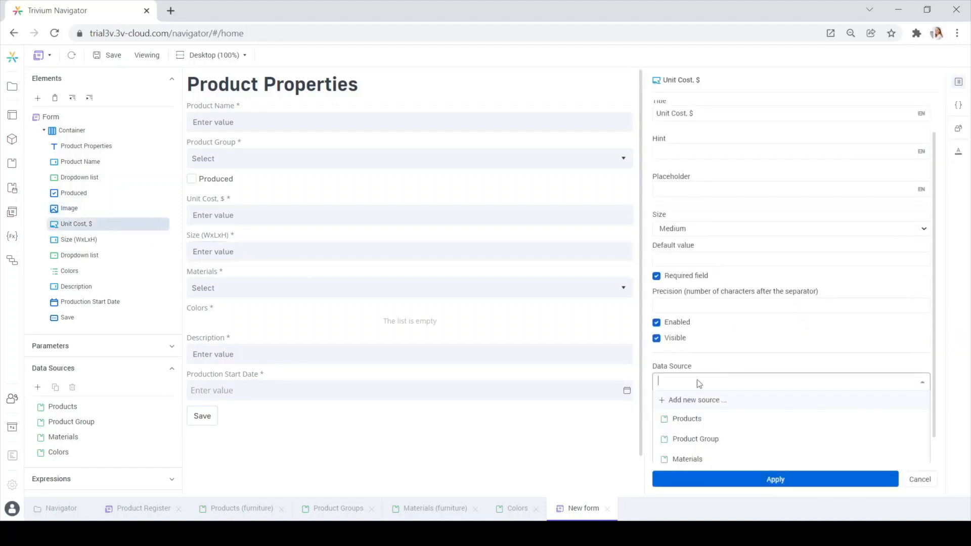
pyautogui.click(689, 418)
pyautogui.scroll(-1, 711, 359)
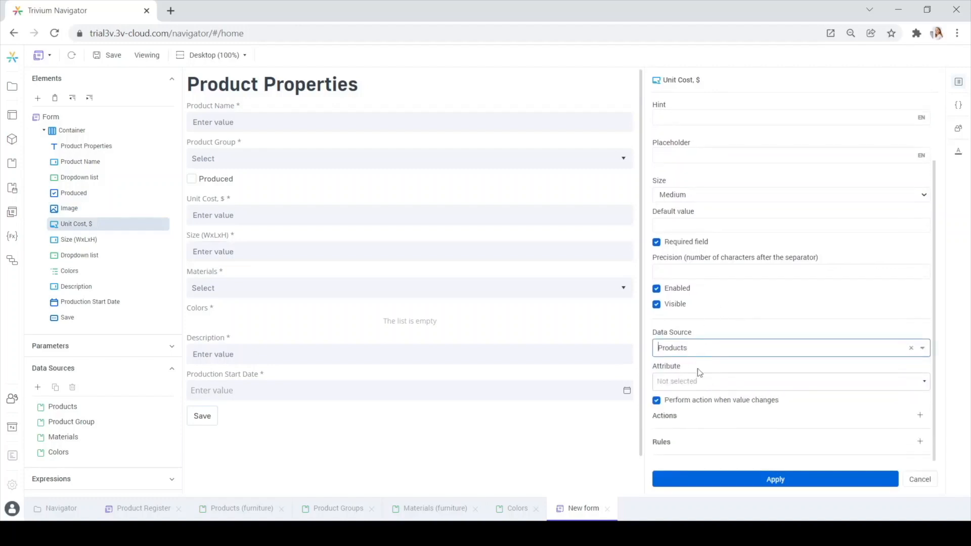
pyautogui.click(696, 384)
pyautogui.scroll(-3, 744, 446)
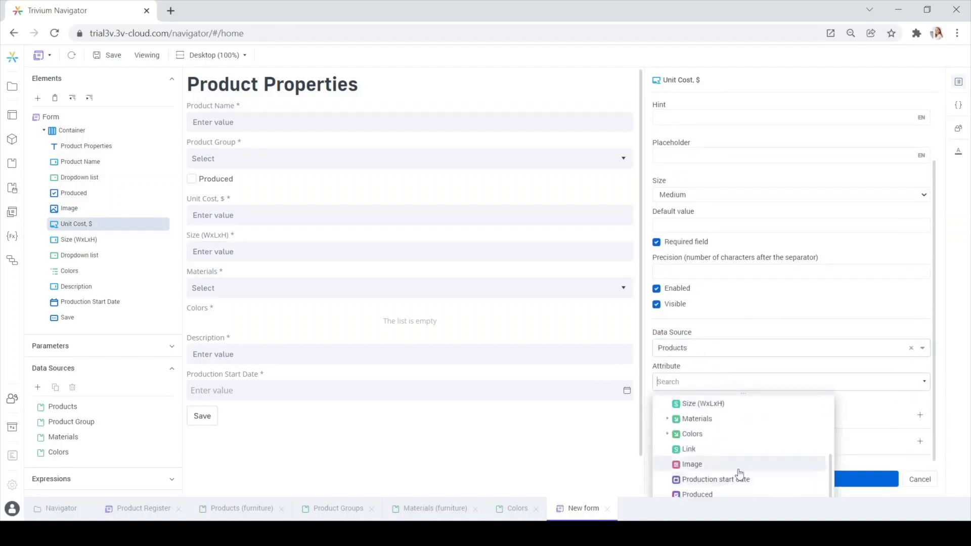
pyautogui.hotkey('ctrl', '-')
pyautogui.hotkey('ctrl', '-')
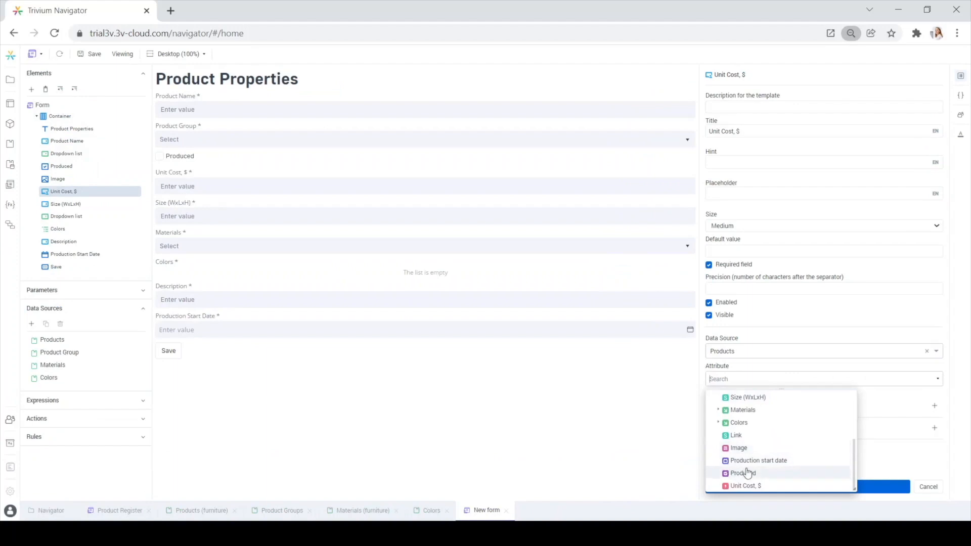
pyautogui.click(751, 485)
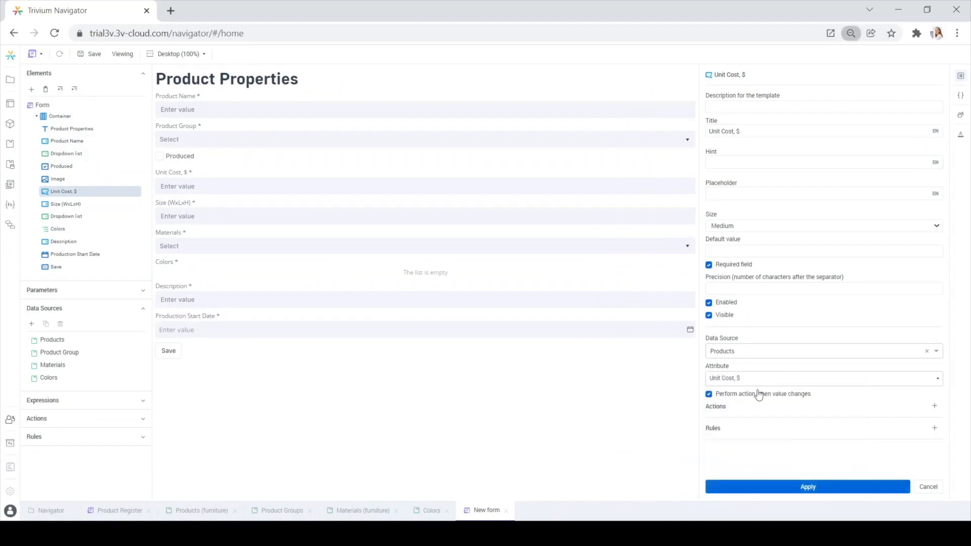
pyautogui.hotkey('ctrl', '+')
pyautogui.hotkey('ctrl', '+')
pyautogui.scroll(-1, 729, 440)
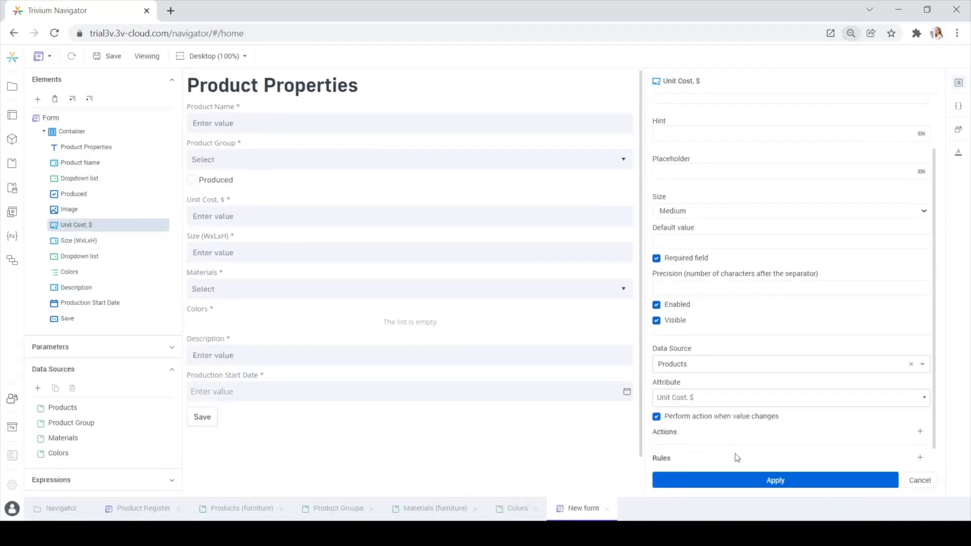
pyautogui.click(733, 481)
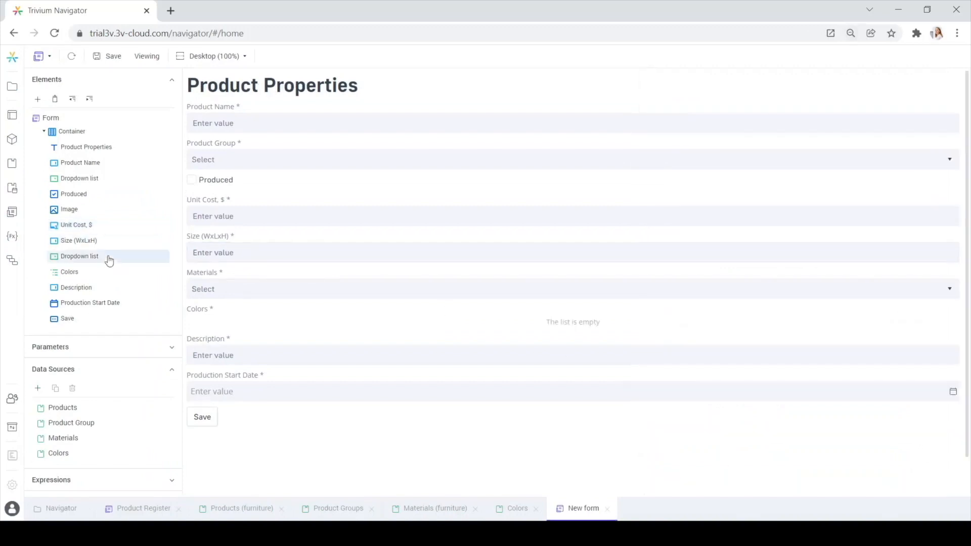
# - Bind the Size (WxLxH) field to the Size (WxLxH) attribute of the Products data source and apply it
pyautogui.click(75, 241)
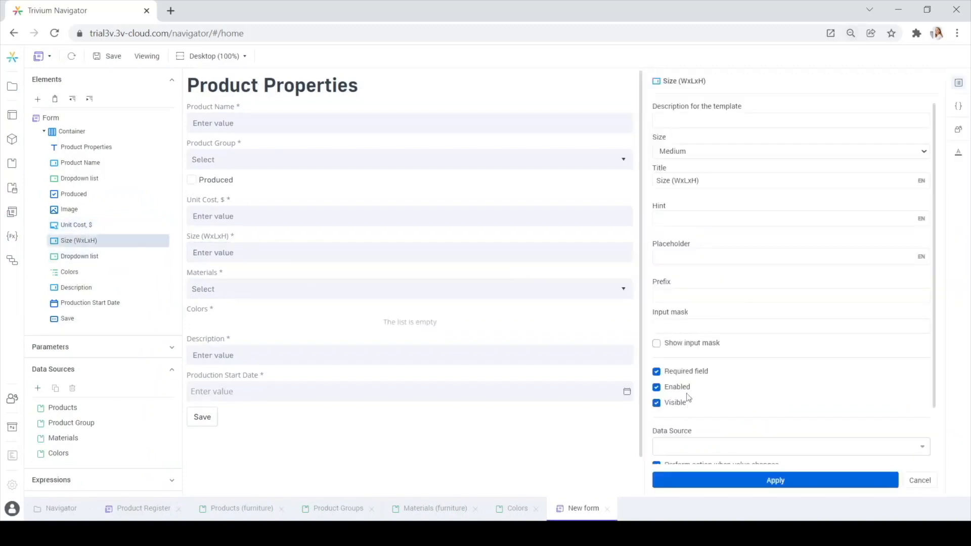
pyautogui.scroll(-2, 688, 398)
pyautogui.click(677, 382)
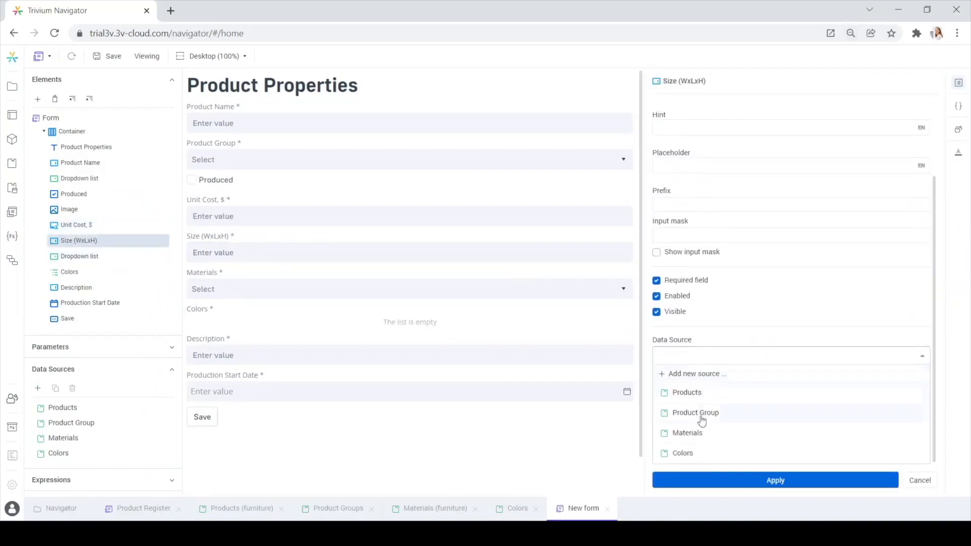
pyautogui.click(680, 392)
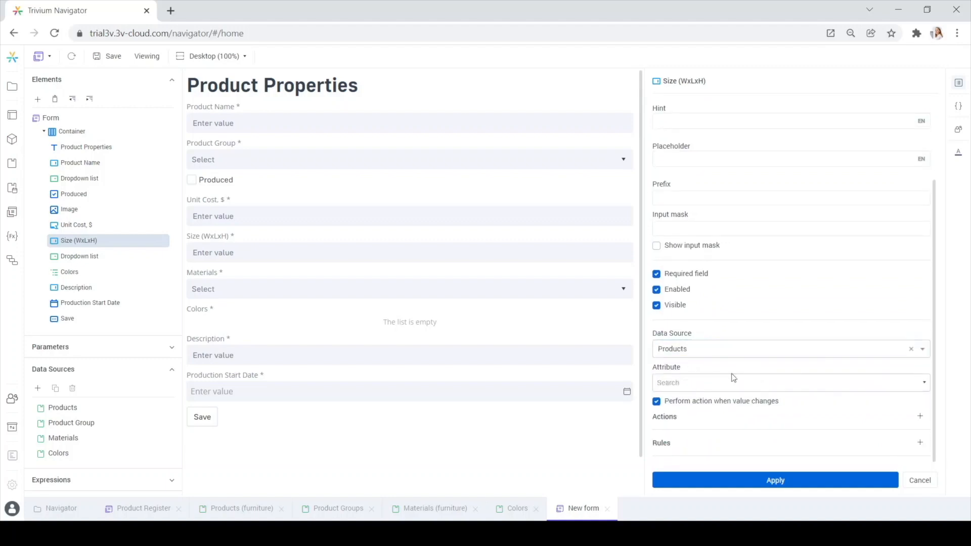
pyautogui.click(733, 381)
pyautogui.scroll(-3, 733, 425)
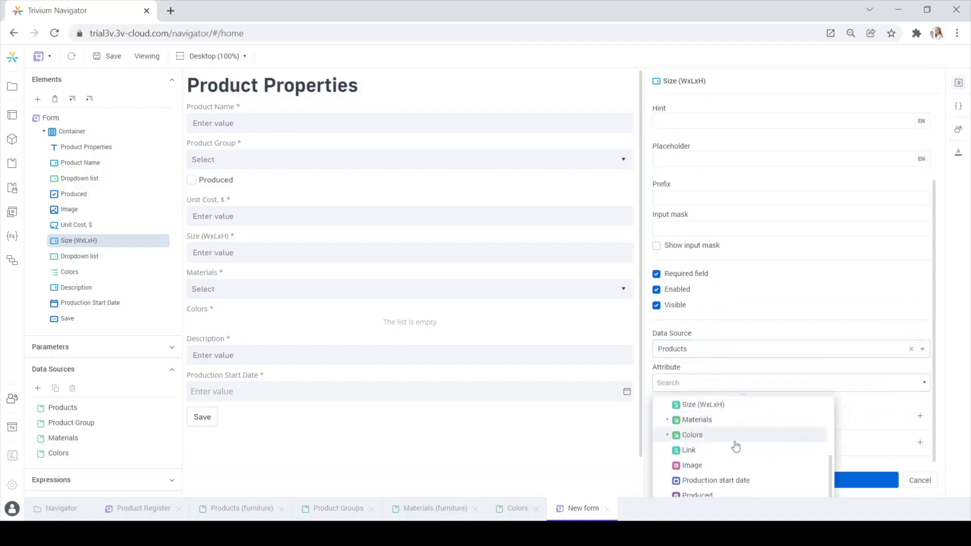
pyautogui.click(701, 405)
pyautogui.click(716, 479)
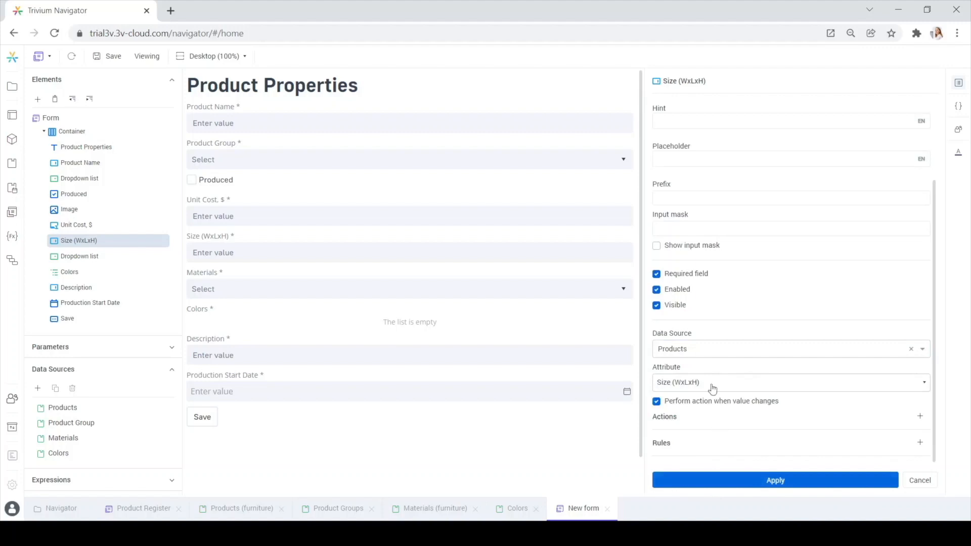
pyautogui.click(687, 277)
pyautogui.click(727, 481)
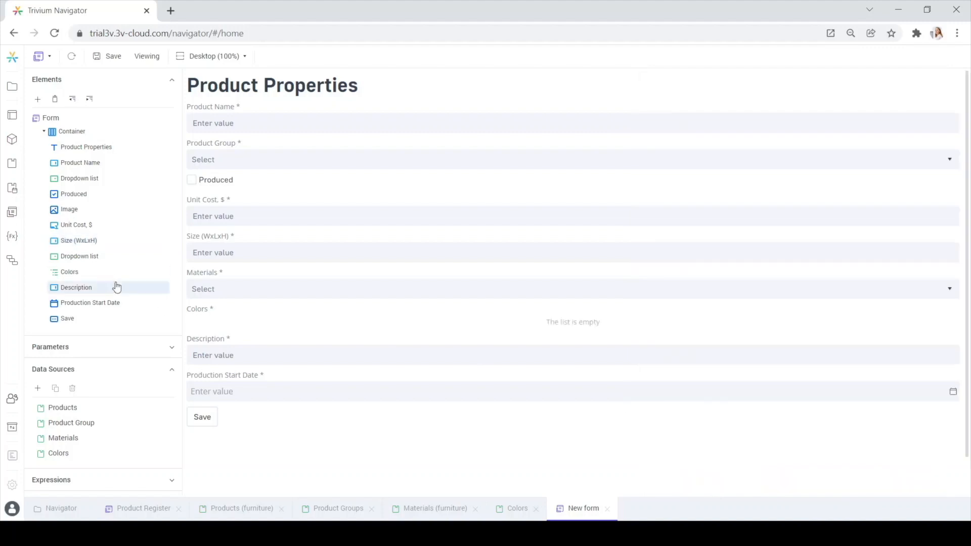
# - Set the Materials dropdown to display the Name attribute from the Materials source
pyautogui.click(100, 258)
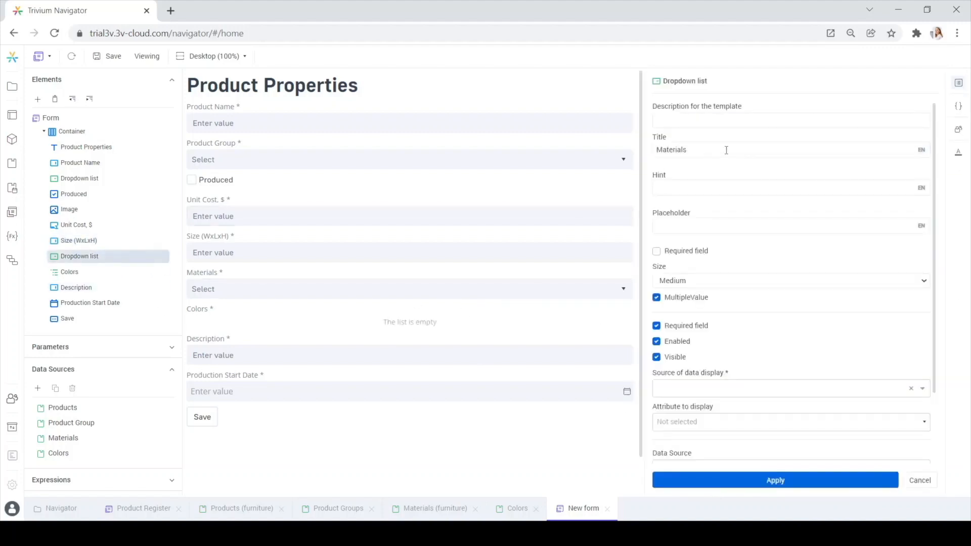
pyautogui.scroll(-2, 696, 334)
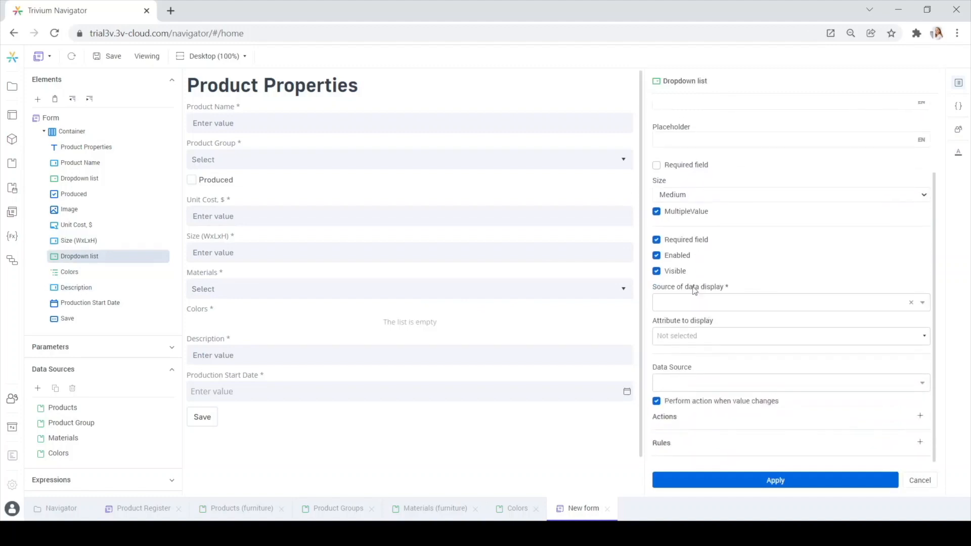
pyautogui.click(692, 303)
pyautogui.click(688, 380)
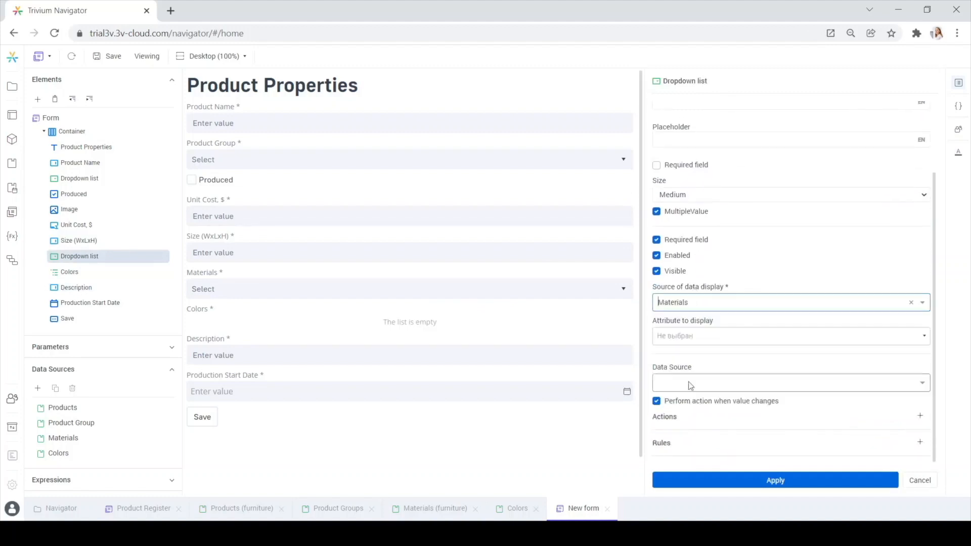
pyautogui.click(688, 336)
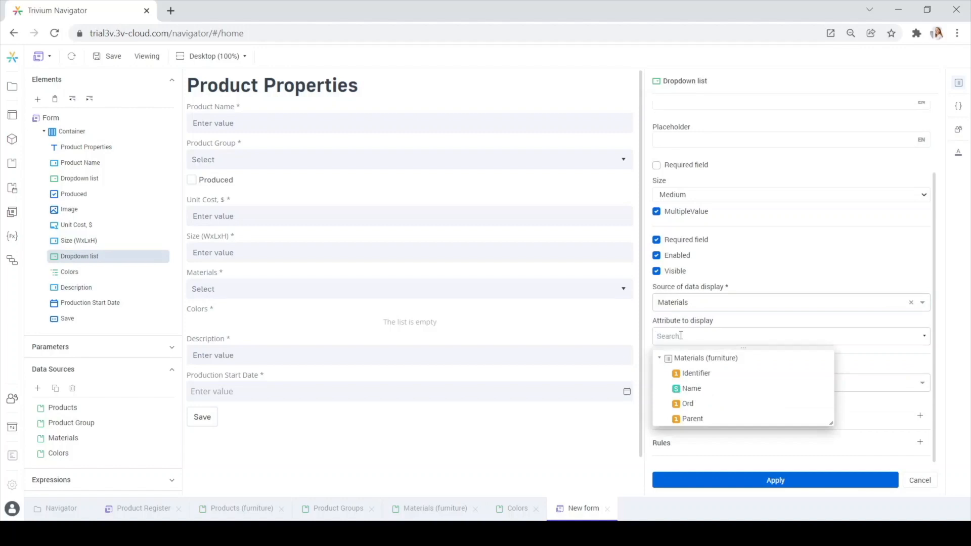
pyautogui.click(691, 388)
# - Bind the Materials dropdown to the Materials attribute of the Products data source and apply the settings
pyautogui.click(698, 389)
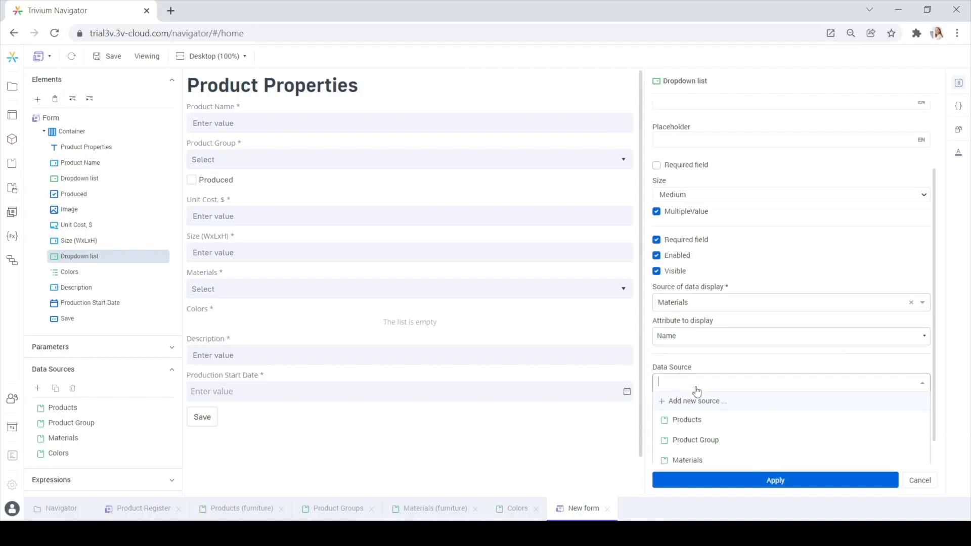
pyautogui.click(693, 420)
pyautogui.scroll(-1, 728, 334)
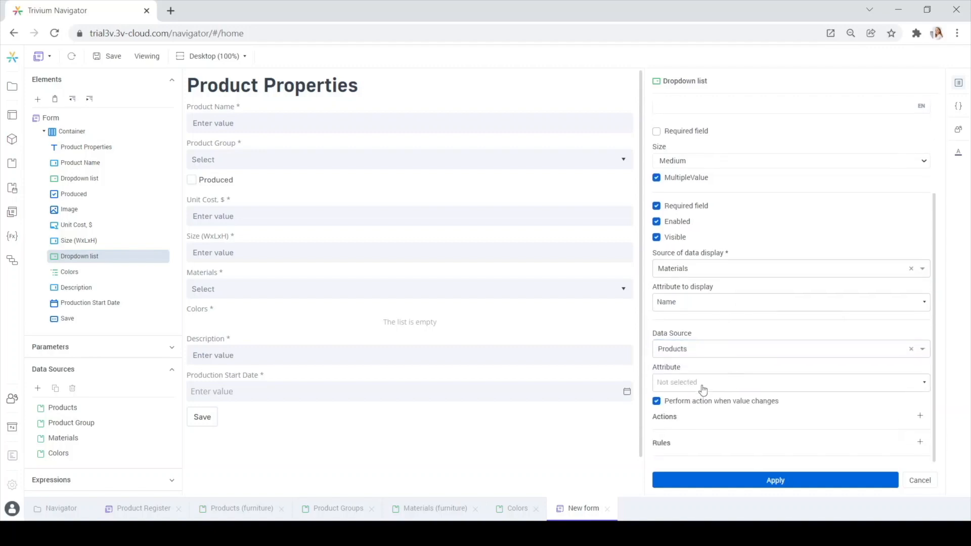
pyautogui.click(706, 384)
pyautogui.scroll(-3, 805, 452)
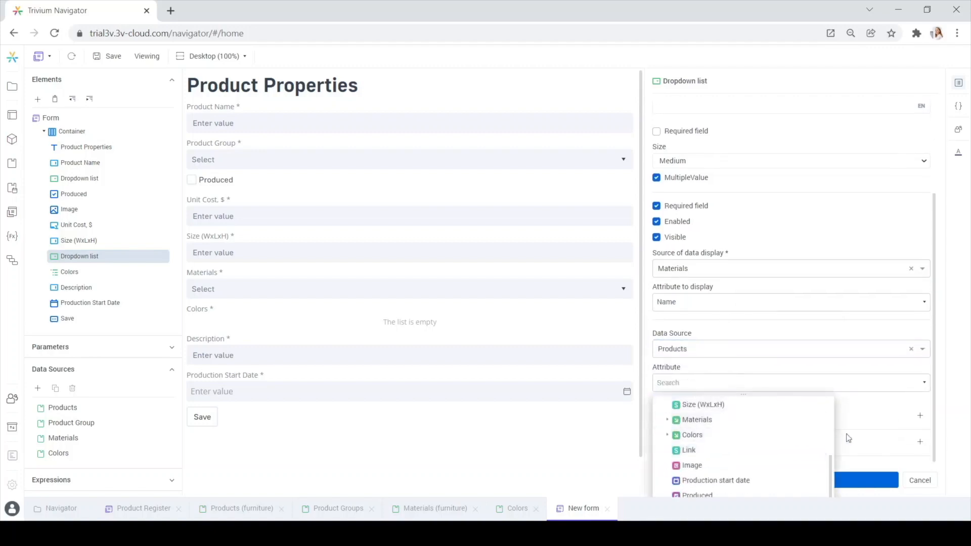
pyautogui.click(697, 420)
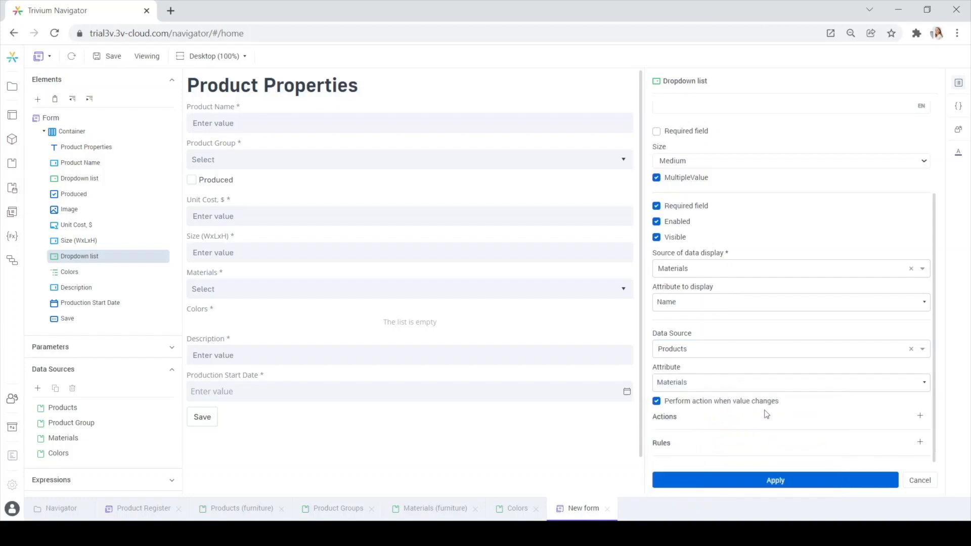
pyautogui.click(759, 483)
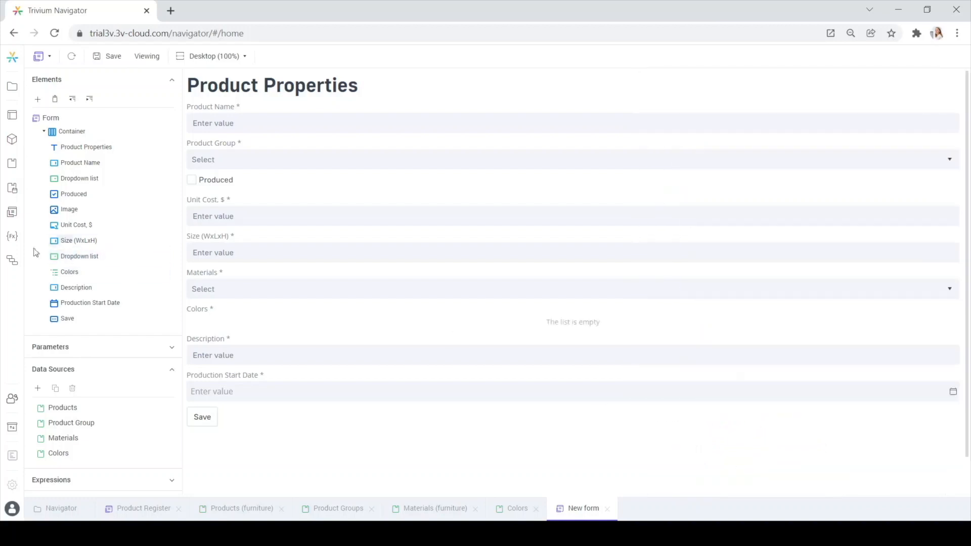
# - Set the Colors list element to display the Name attribute from the Colors source
pyautogui.click(66, 273)
pyautogui.scroll(-1, 685, 319)
pyautogui.click(701, 305)
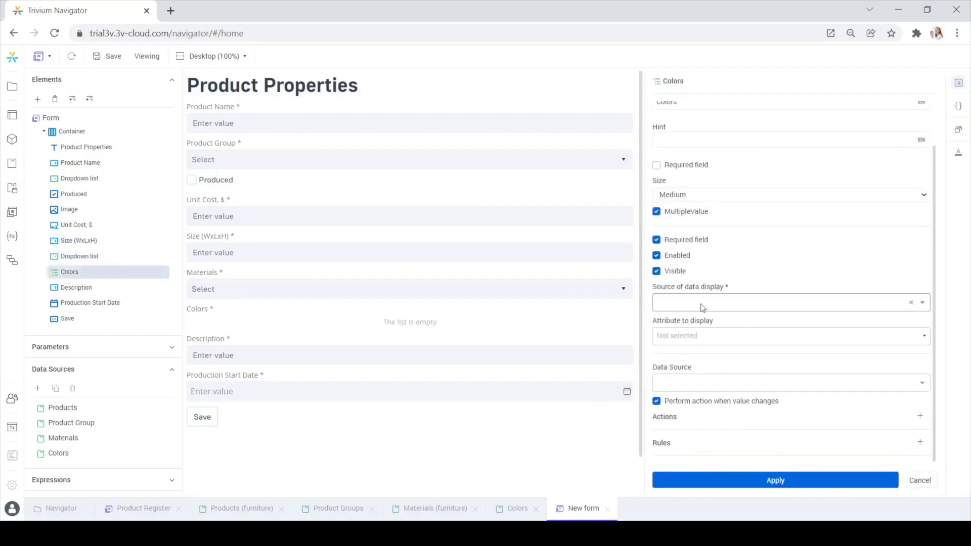
pyautogui.click(694, 400)
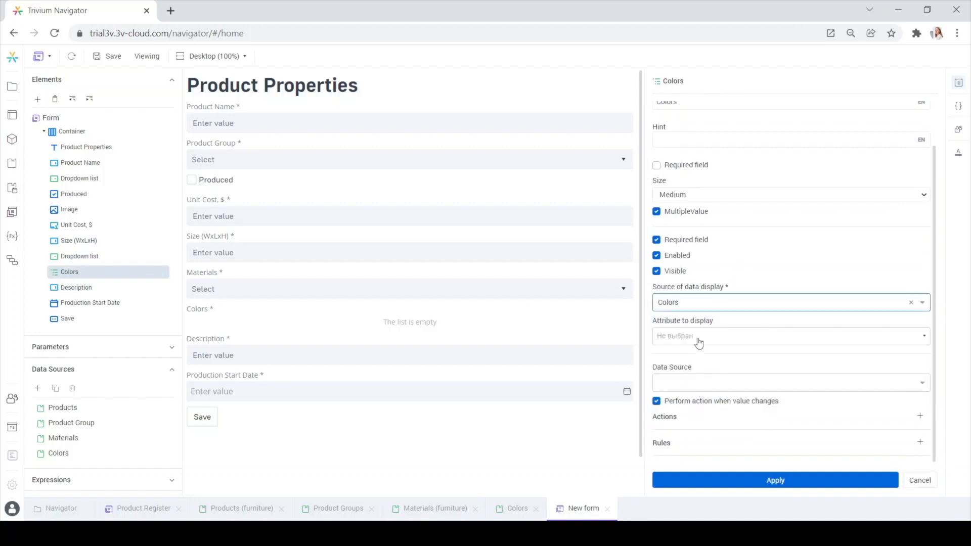
pyautogui.click(698, 338)
pyautogui.click(704, 389)
# - Bind the Colors list to the Colors attribute of the Products data source and apply the settings
pyautogui.click(698, 385)
pyautogui.click(699, 421)
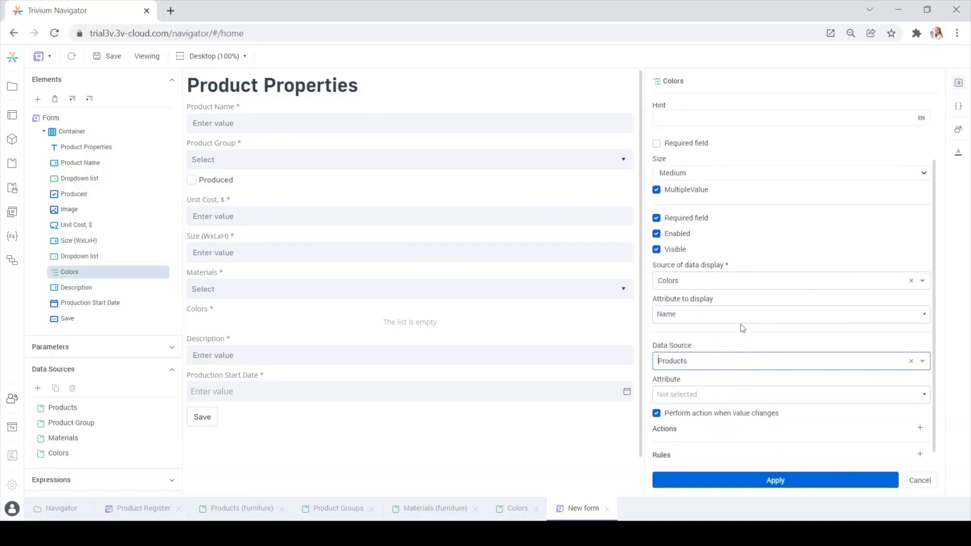
pyautogui.scroll(-1, 734, 355)
pyautogui.click(723, 383)
pyautogui.scroll(-5, 718, 443)
pyautogui.click(710, 438)
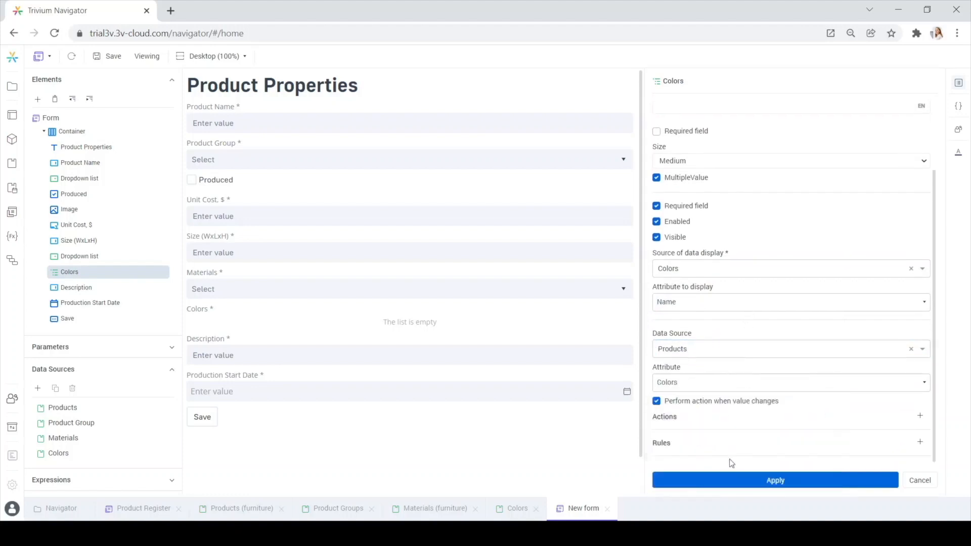
pyautogui.click(733, 481)
# - Bind the Description field to the Description attribute of the Products data source and apply it
pyautogui.click(103, 289)
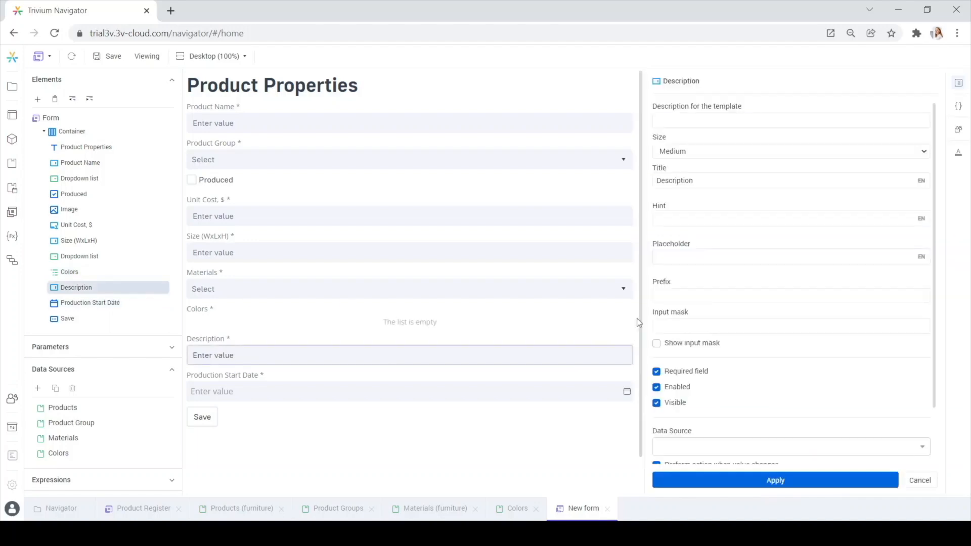
pyautogui.scroll(-1, 635, 334)
pyautogui.scroll(-2, 757, 330)
pyautogui.click(678, 382)
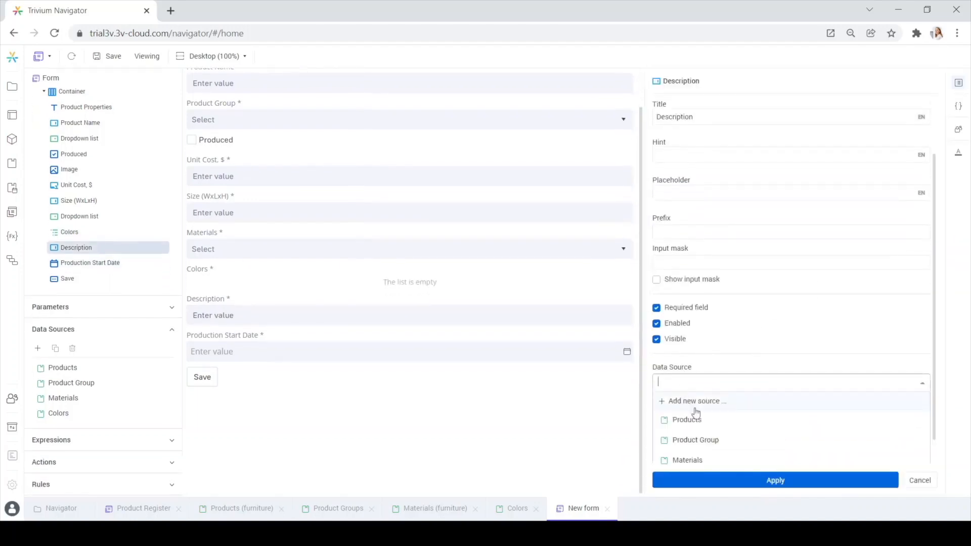
pyautogui.click(706, 419)
pyautogui.click(714, 413)
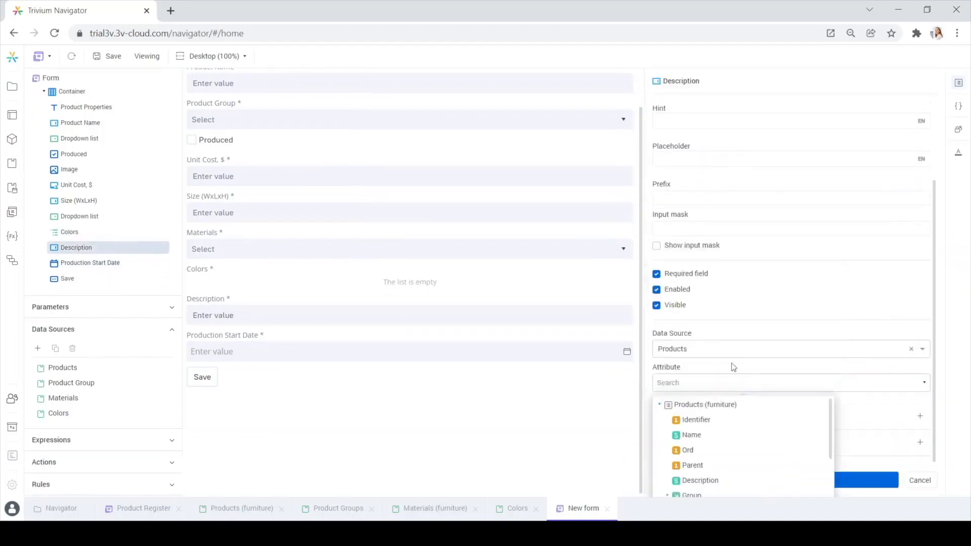
pyautogui.click(713, 480)
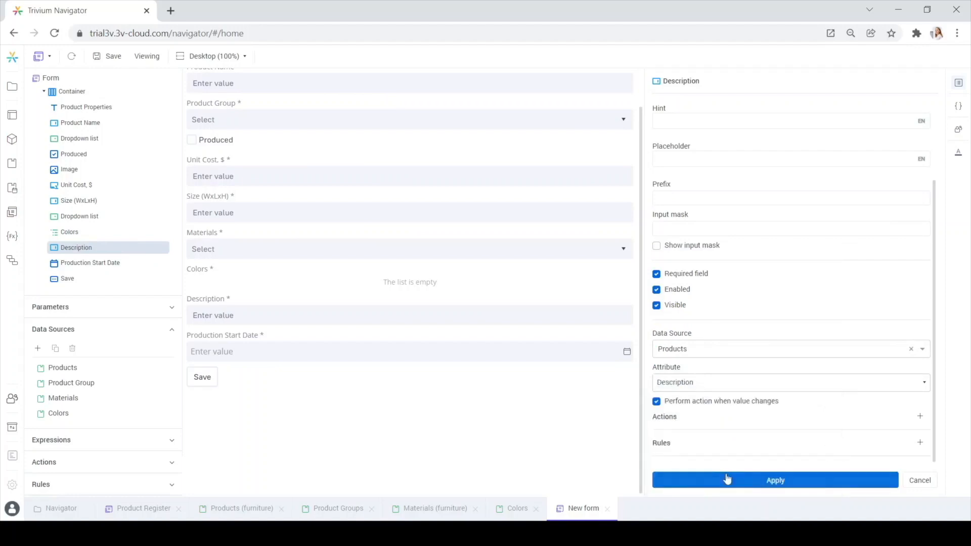
pyautogui.click(727, 479)
# - Make the Production Start Date field optional and link it to the Products data source
pyautogui.click(76, 263)
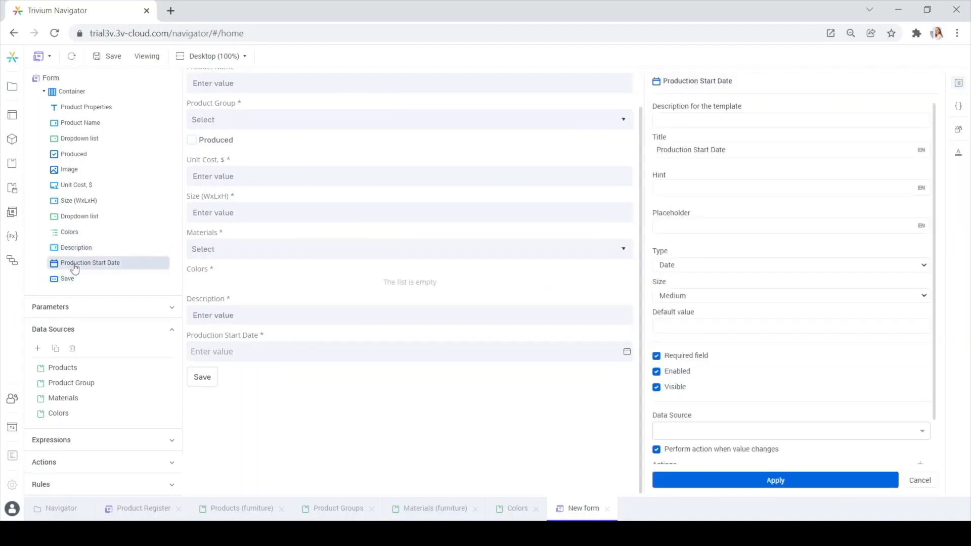
pyautogui.scroll(-1, 787, 364)
pyautogui.click(683, 310)
pyautogui.click(697, 384)
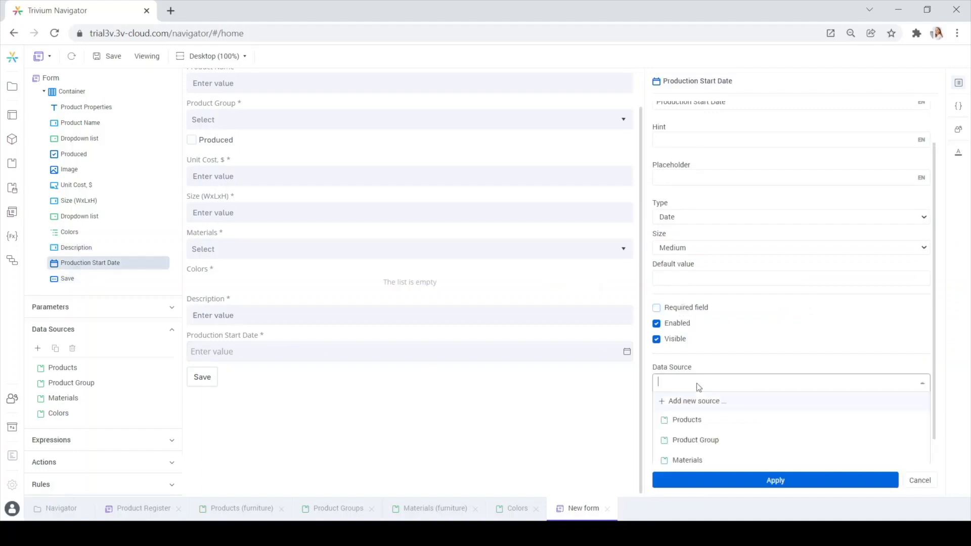
pyautogui.click(688, 421)
pyautogui.scroll(-1, 721, 364)
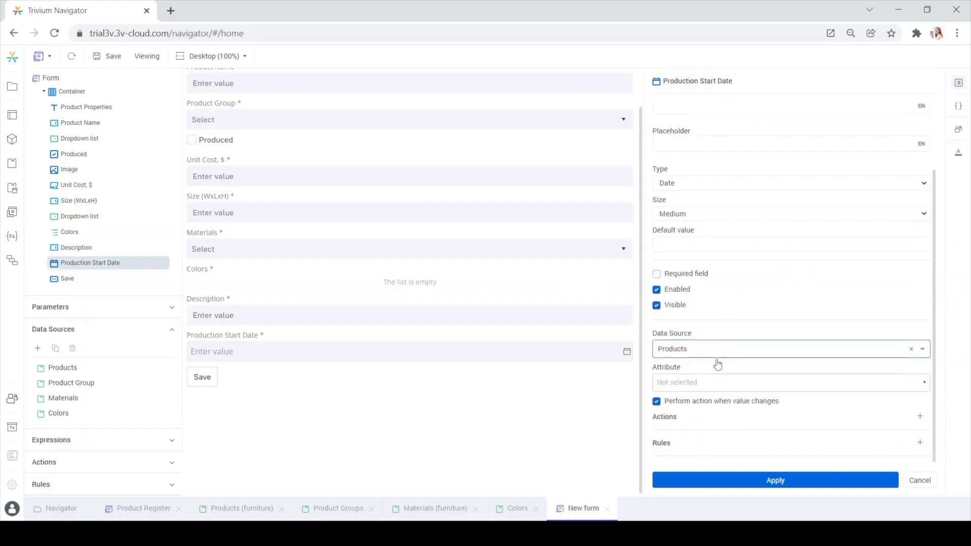
# - Bind the Production Start Date field to the Production start date attribute, apply the settings and save the form
pyautogui.click(707, 377)
pyautogui.scroll(-3, 739, 428)
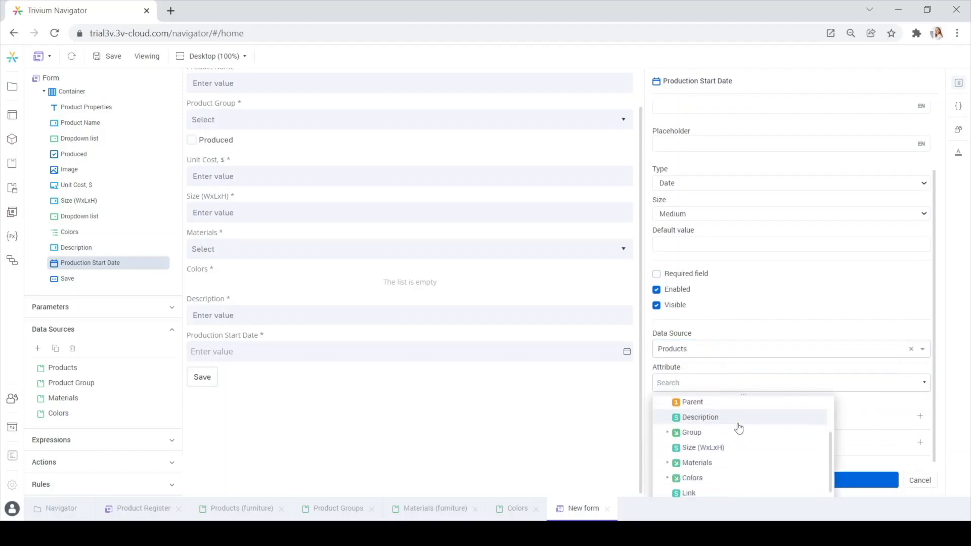
pyautogui.click(726, 481)
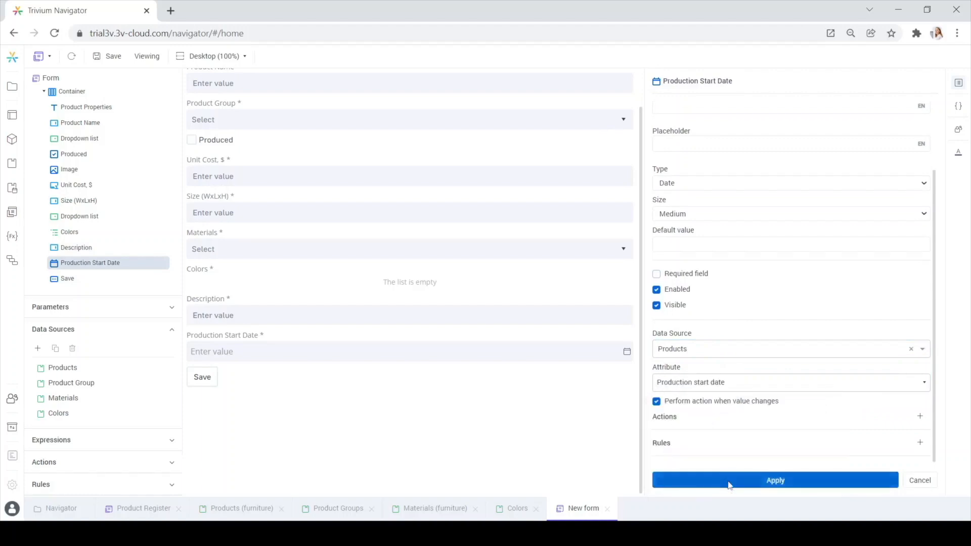
pyautogui.click(728, 483)
pyautogui.click(112, 57)
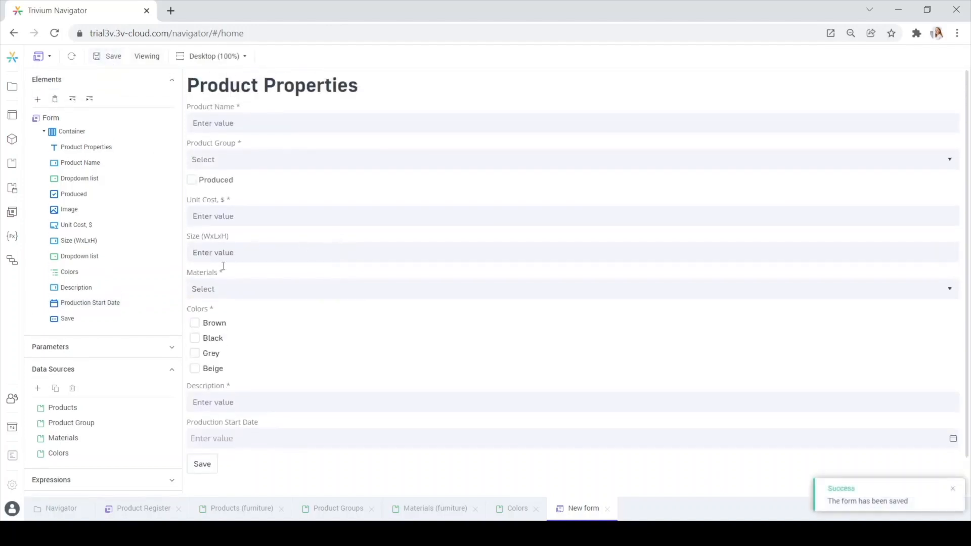
# - Add a form parameter named ProductID with a default value of 1
pyautogui.click(50, 350)
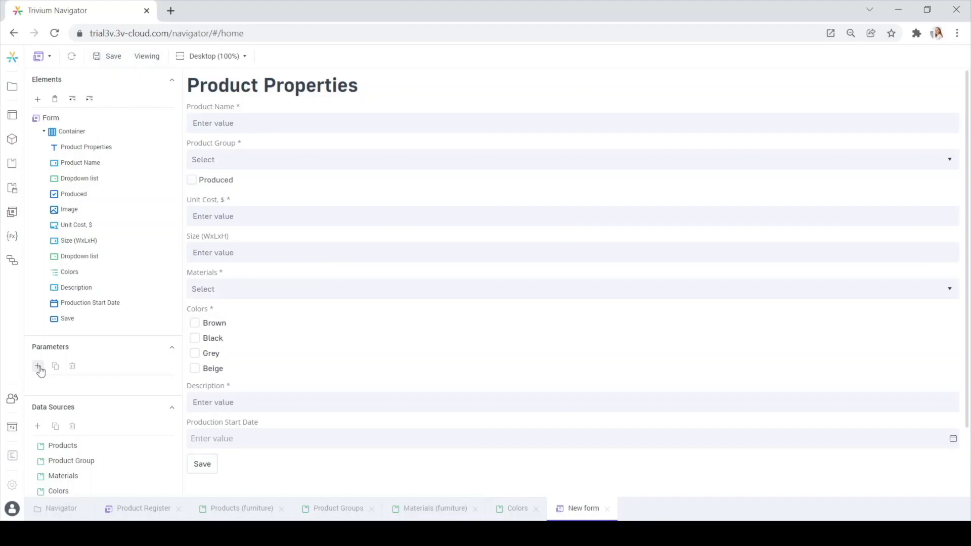
pyautogui.click(39, 368)
pyautogui.click(318, 267)
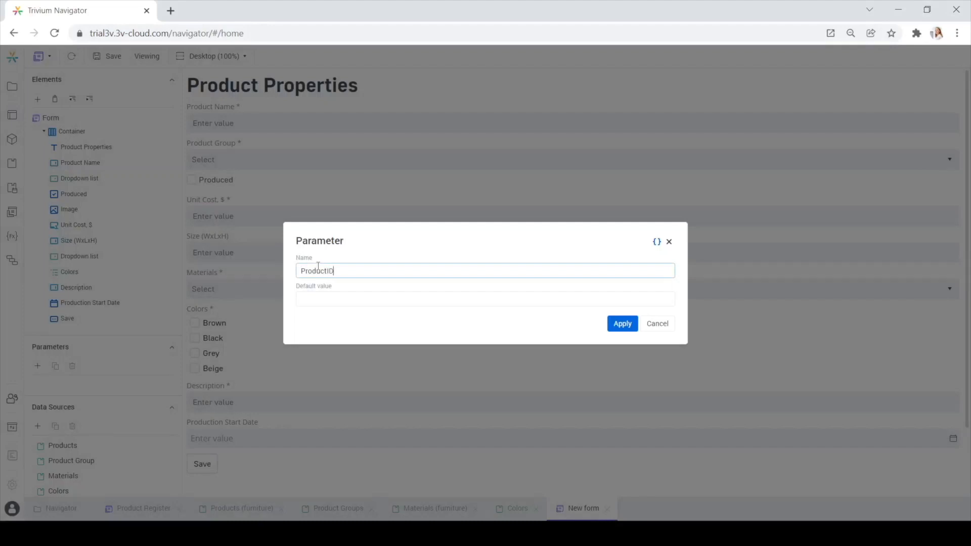
pyautogui.click(321, 296)
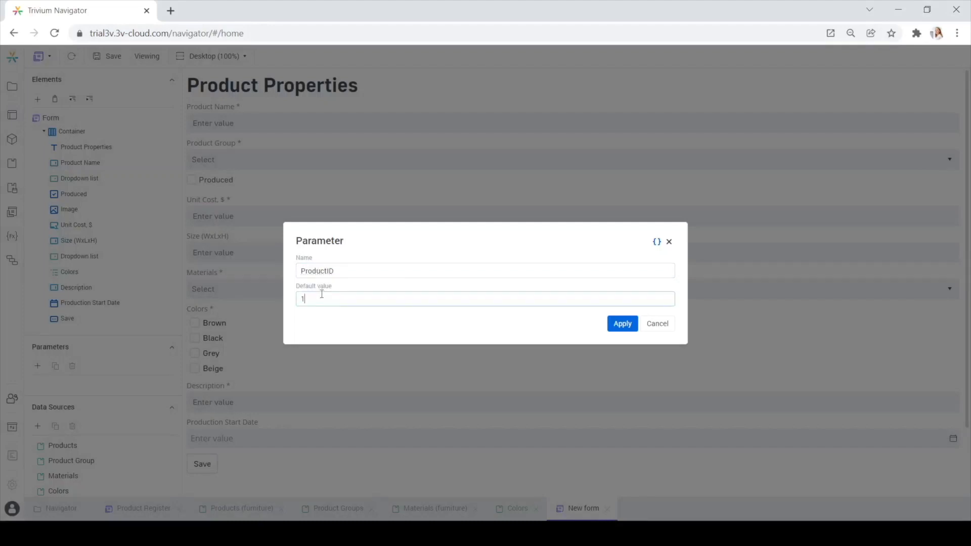
pyautogui.write('1')
pyautogui.click(623, 324)
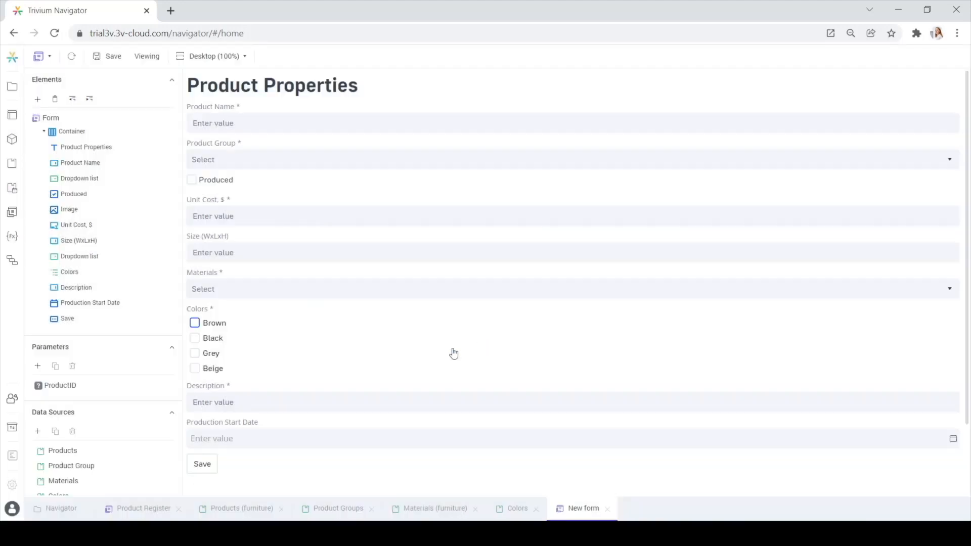
# - Check the Bed frame record's identifier in the Products (furniture) directory and return to the new form
pyautogui.click(247, 511)
pyautogui.click(130, 168)
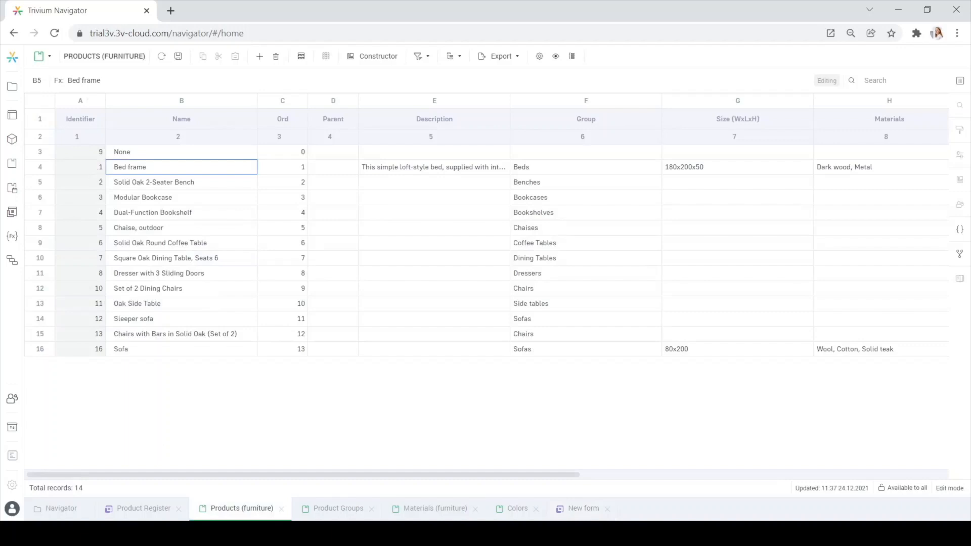
pyautogui.click(582, 509)
# - Replace the Products data source's null filter with an AttributeInCollection filter using parameterId 1 and attribute id 1, and apply it
pyautogui.scroll(-3, 271, 334)
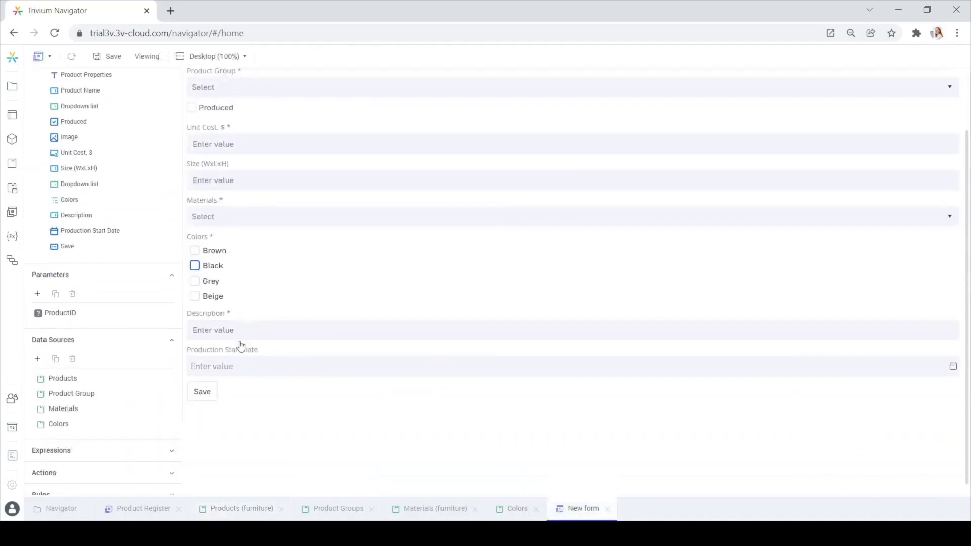
pyautogui.click(71, 373)
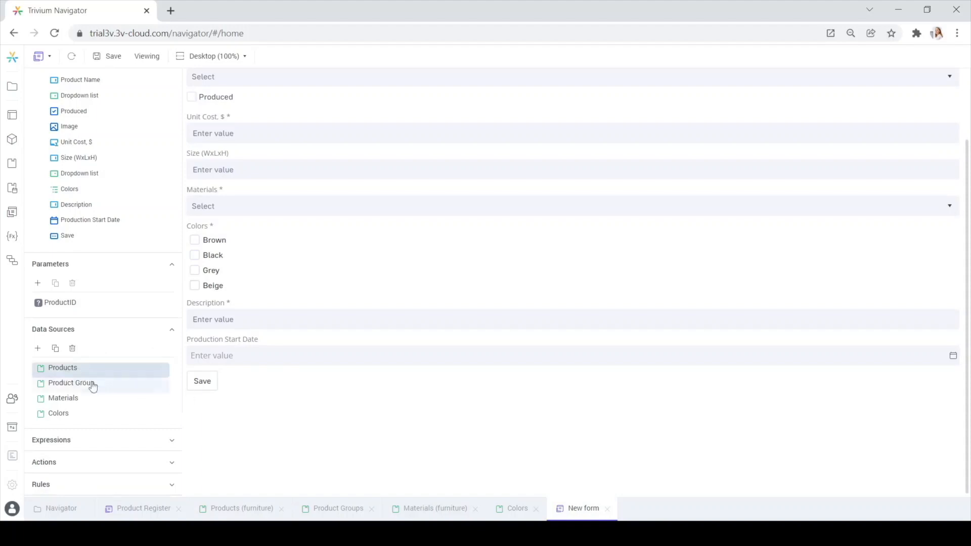
pyautogui.doubleClick(75, 368)
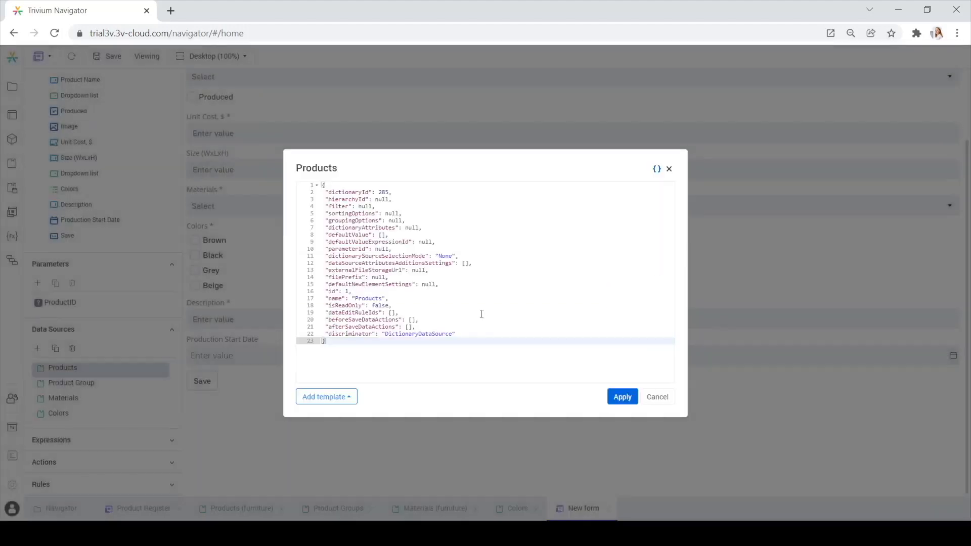
pyautogui.doubleClick(340, 207)
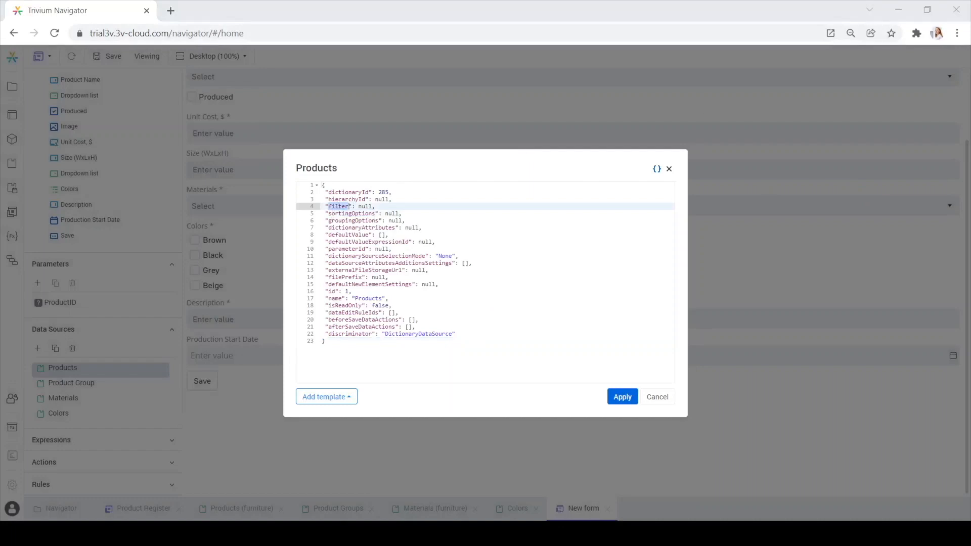
pyautogui.doubleClick(365, 207)
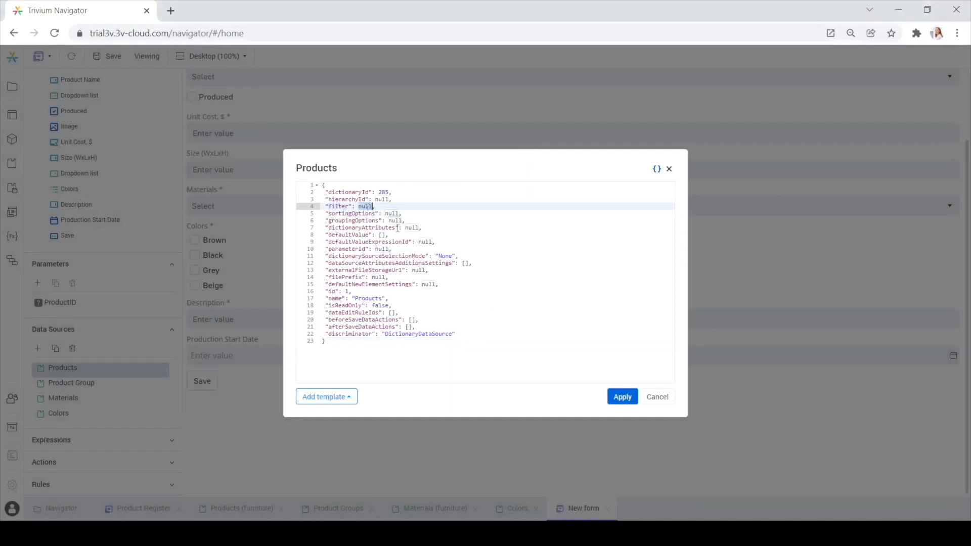
pyautogui.write('{   "parameterId": 1,   "attribute": {    "id": 1,    "discriminator": "OwnAttributeDefinitionDto"   },   "conditionType": "AttributeInCollection",   "inversion": false,   "conditionId": null,   "discriminator": "EntryParameterFilterDto"  }')
pyautogui.moveTo(328, 222); pyautogui.dragTo(387, 213)
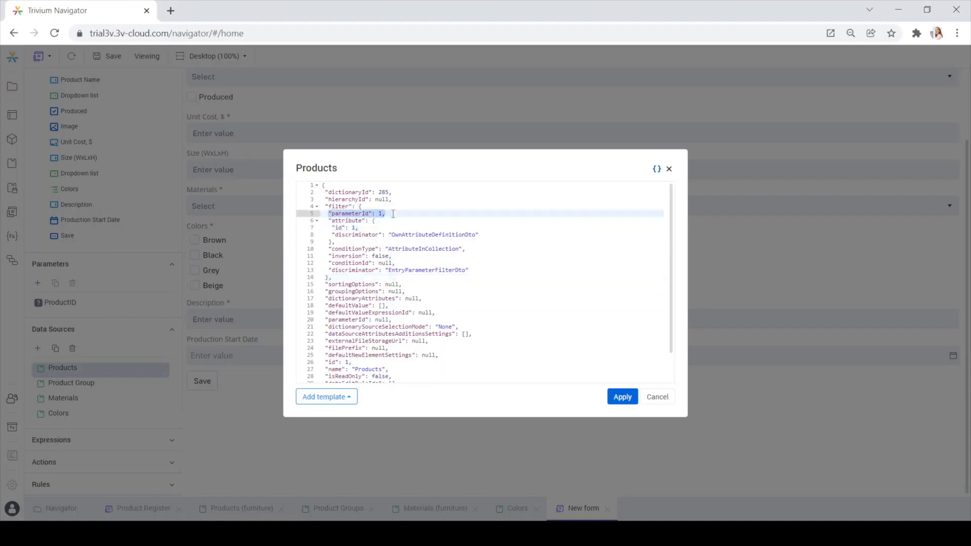
pyautogui.click(394, 214)
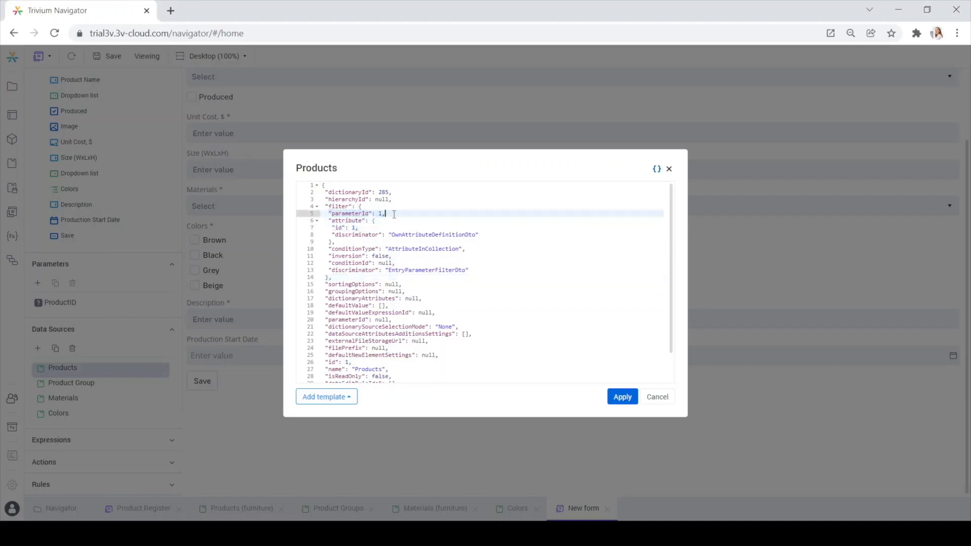
pyautogui.click(621, 398)
# - Check the ProductID parameter's id in its JSON definition and close the definition
pyautogui.doubleClick(51, 306)
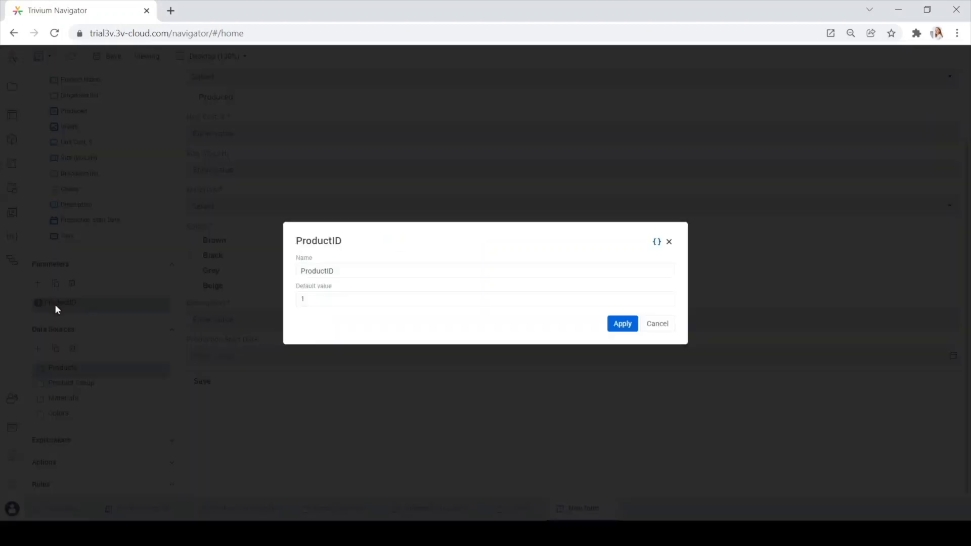
pyautogui.click(656, 242)
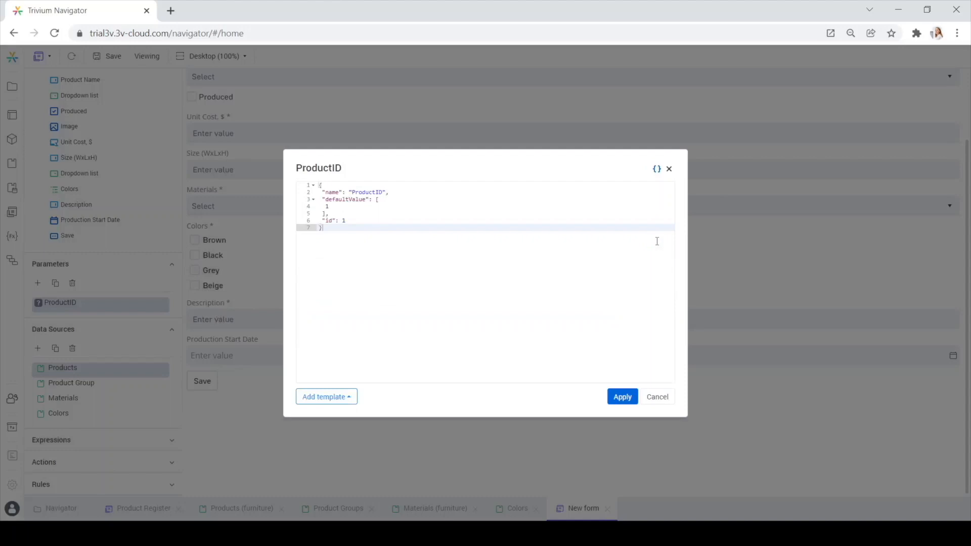
pyautogui.moveTo(347, 223); pyautogui.dragTo(319, 223)
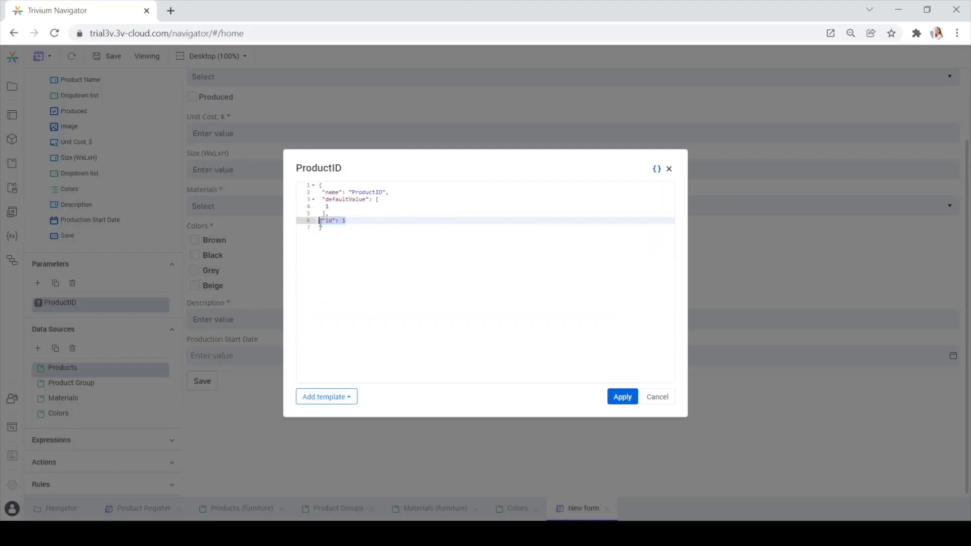
pyautogui.click(630, 396)
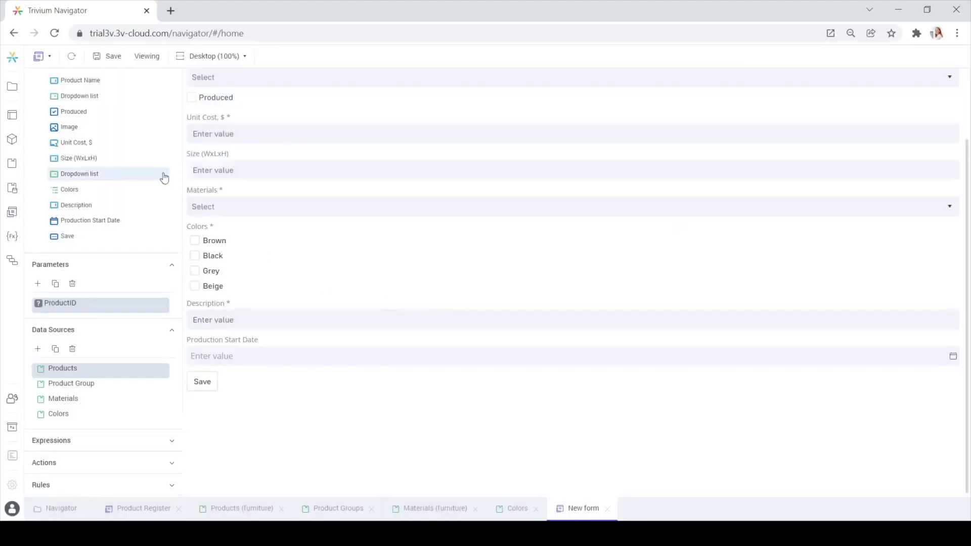
# - Save the form and review the product data loaded into its fields
pyautogui.scroll(2, 152, 142)
pyautogui.click(108, 57)
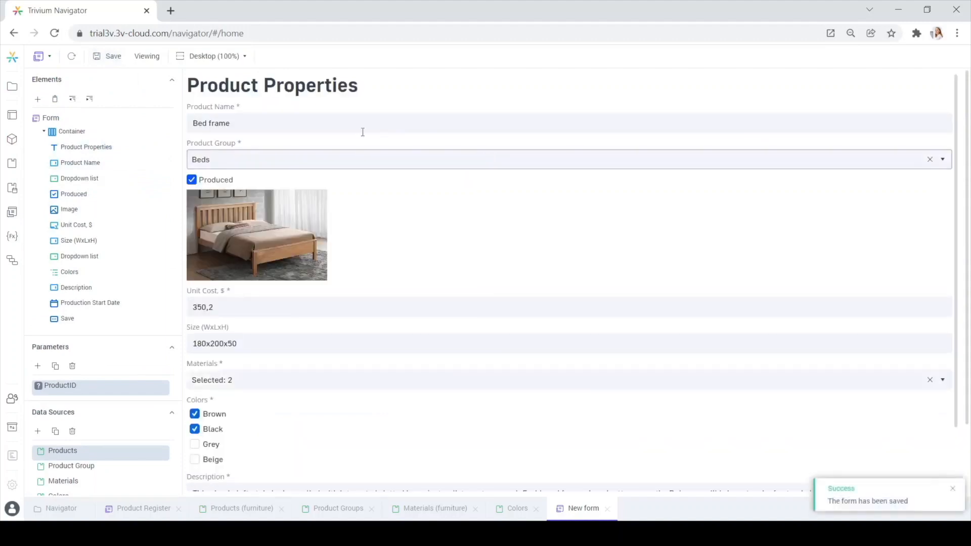
pyautogui.scroll(-2, 297, 144)
pyautogui.scroll(2, 277, 277)
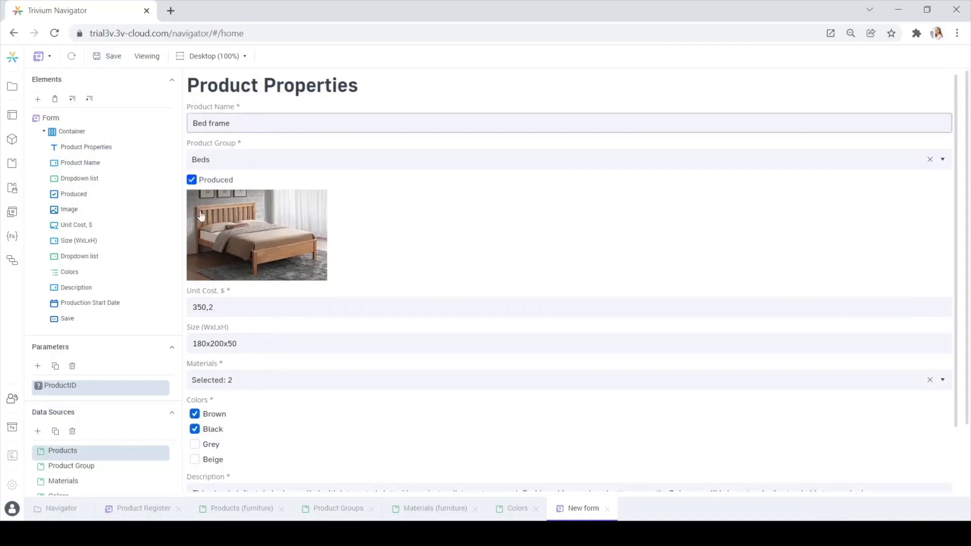
pyautogui.scroll(-2, 98, 361)
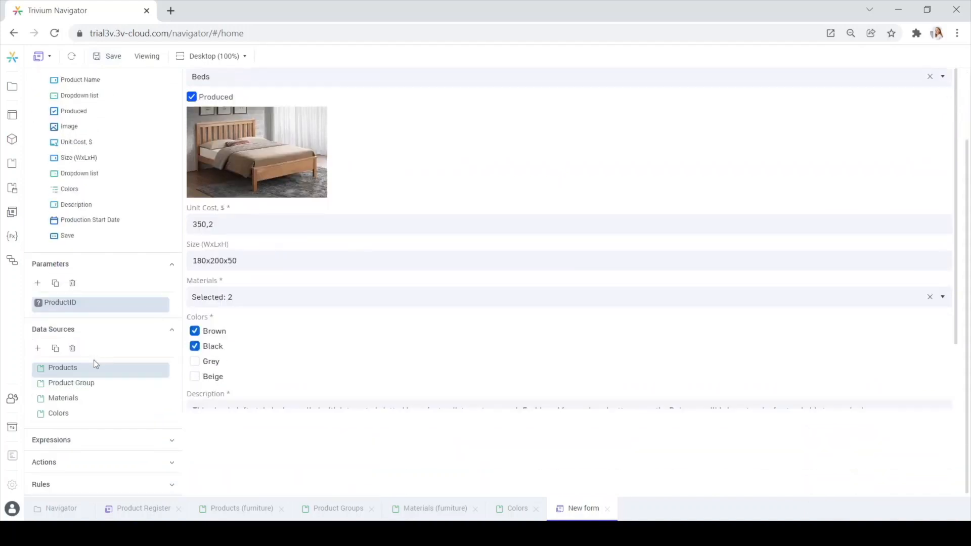
pyautogui.scroll(-2, 313, 381)
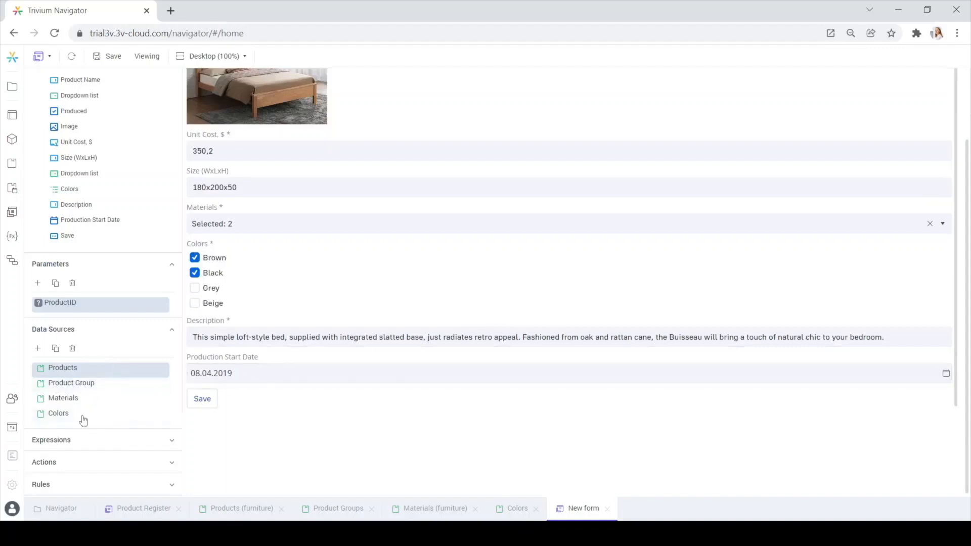
# - Create a form action from the Save template, name it "Save" and apply it
pyautogui.click(64, 462)
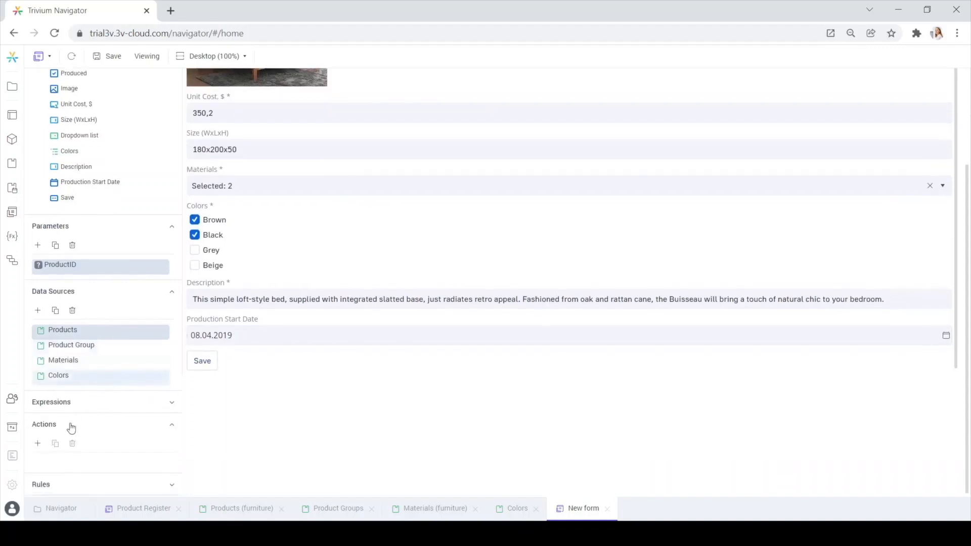
pyautogui.click(37, 444)
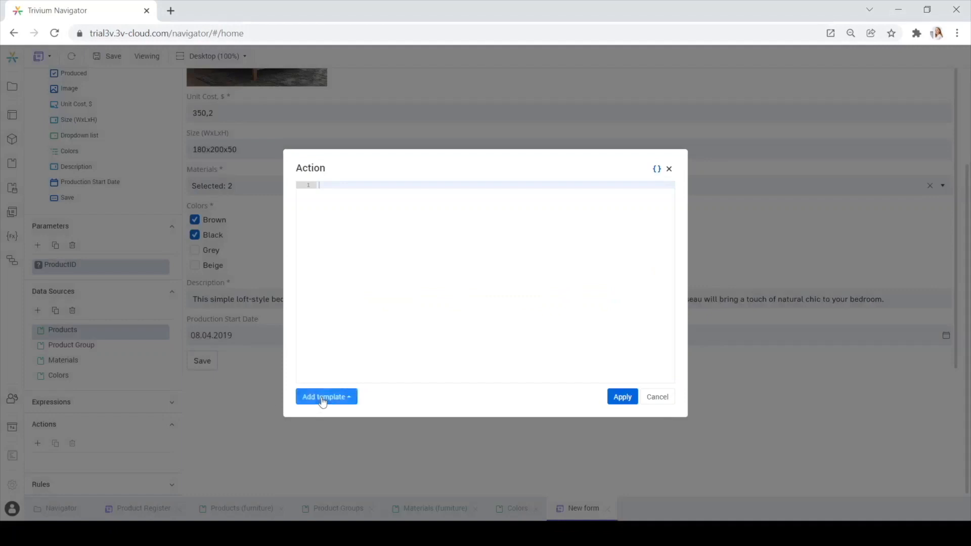
pyautogui.click(322, 399)
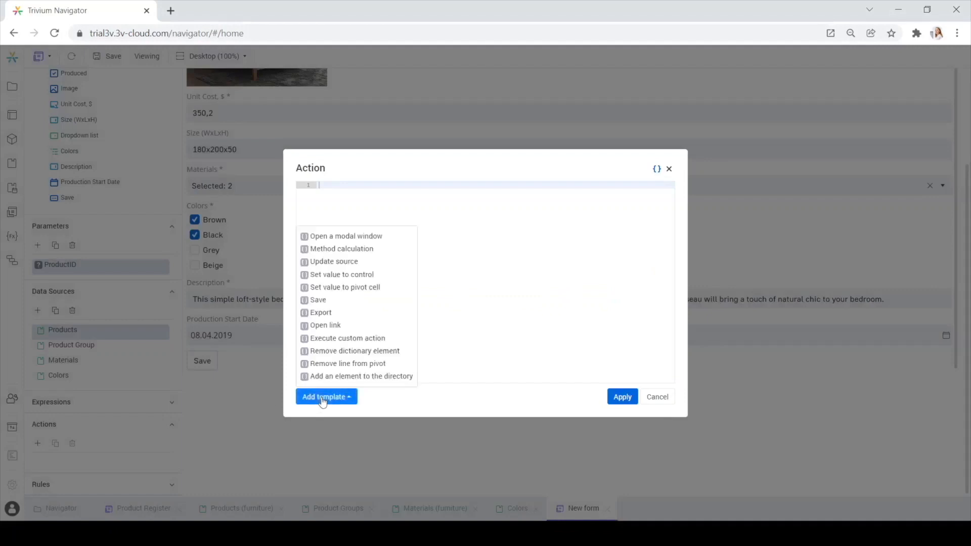
pyautogui.click(336, 302)
pyautogui.click(388, 207)
pyautogui.doubleClick(386, 214)
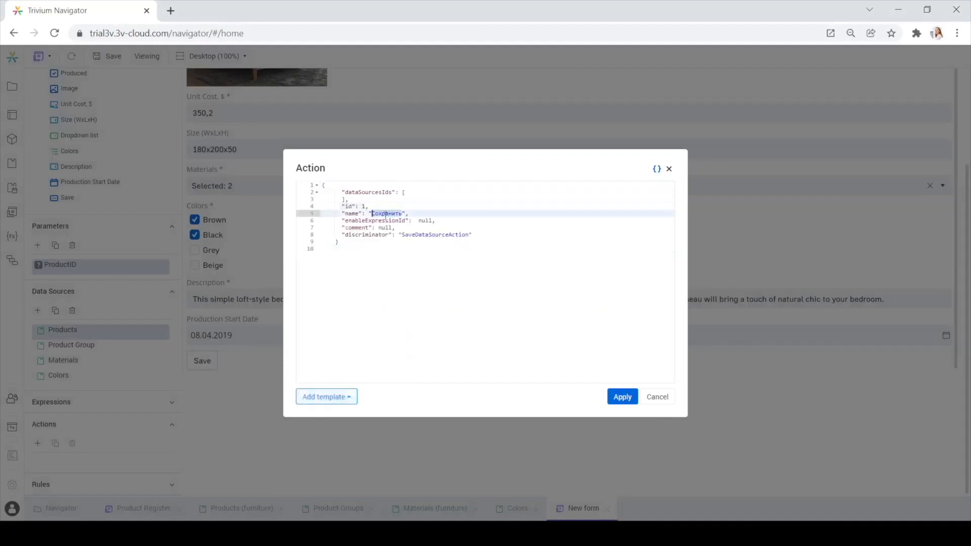
pyautogui.write('Save')
pyautogui.click(635, 402)
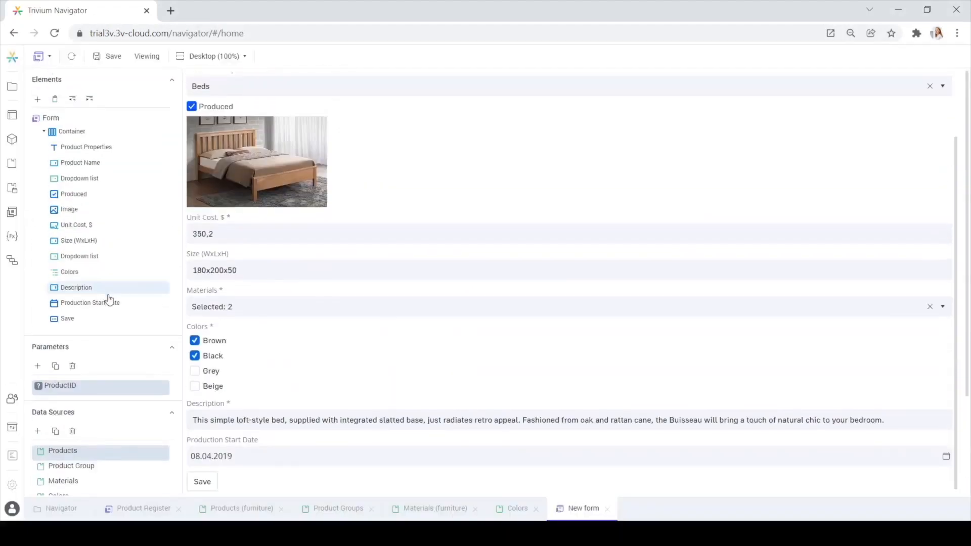
# - Assign the Save action to the Clicking event of the form's Save button element and apply the settings
pyautogui.click(79, 320)
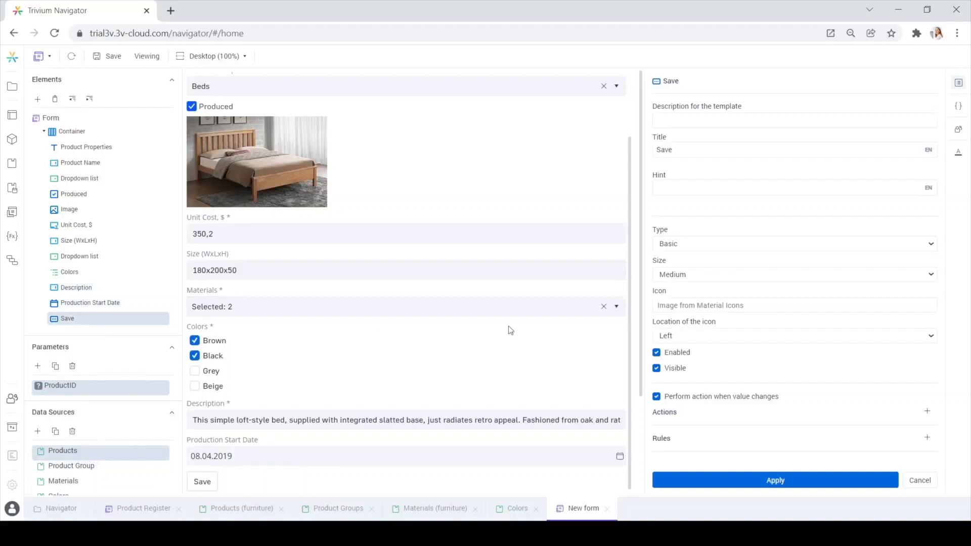
pyautogui.click(928, 412)
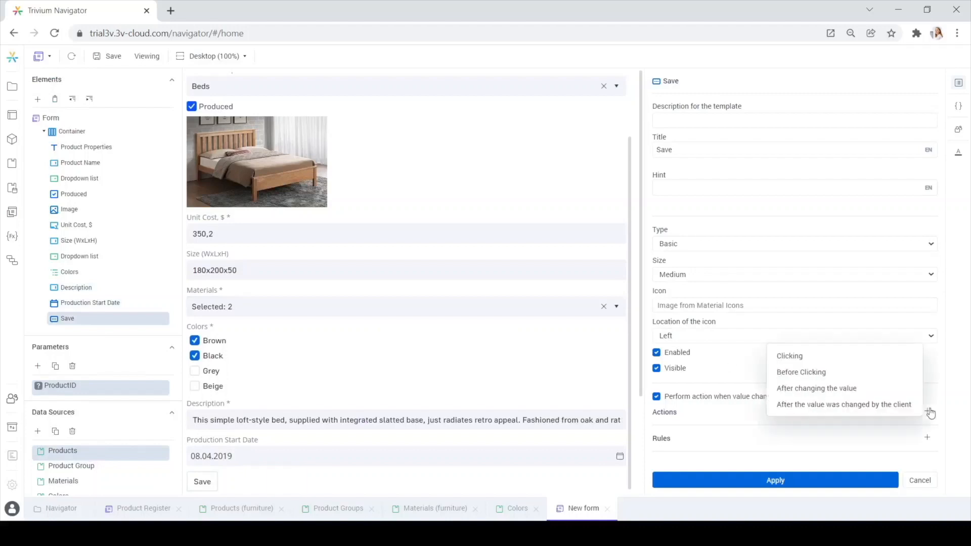
pyautogui.click(819, 360)
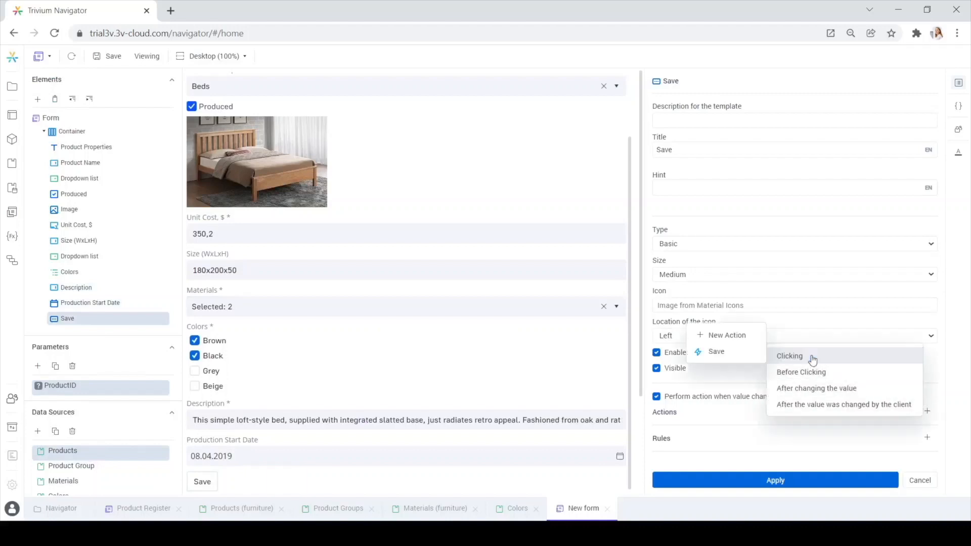
pyautogui.click(732, 356)
pyautogui.scroll(-1, 757, 401)
pyautogui.click(763, 481)
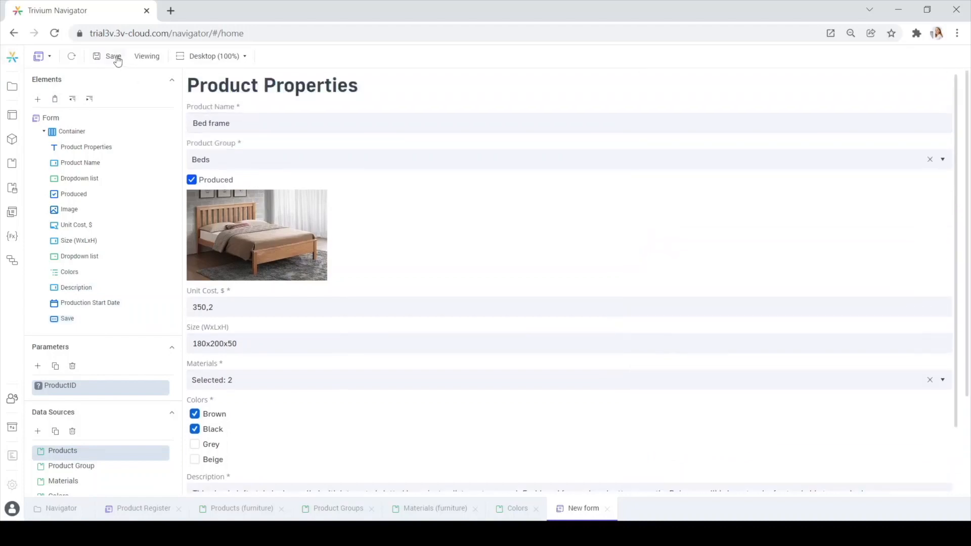
# - Save the form and switch it to viewing mode
pyautogui.click(112, 56)
pyautogui.click(147, 56)
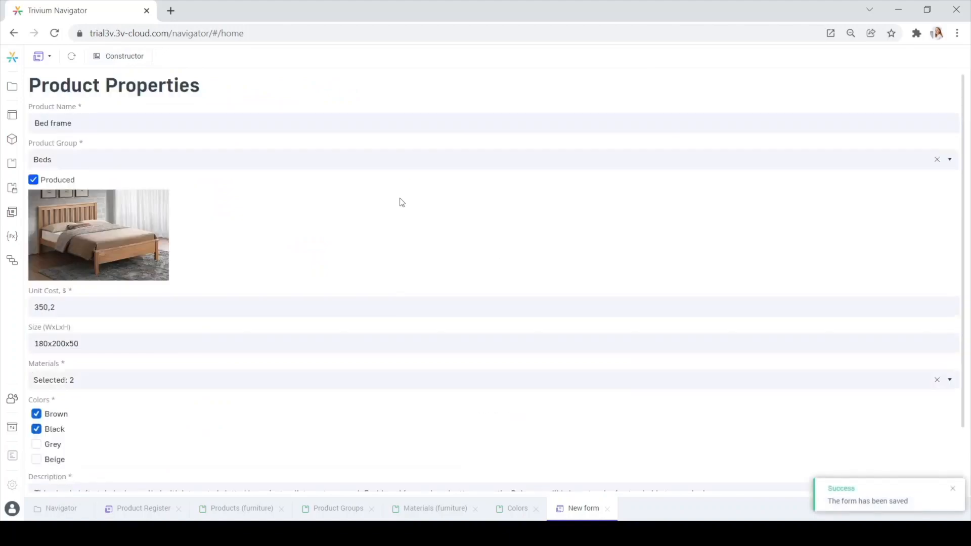
# - Set the bed frame's unit cost to 350,9
pyautogui.scroll(-2, 344, 199)
pyautogui.scroll(2, 329, 210)
pyautogui.scroll(-2, 98, 150)
pyautogui.click(83, 234)
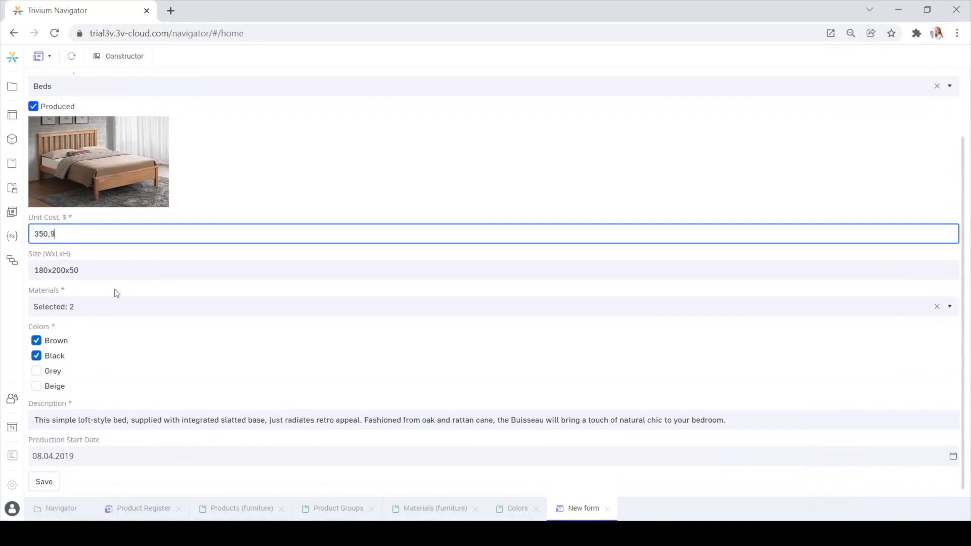
# - Add Lacquered ash to the product's materials and Grey to its colors, keeping Brown and Black selected
pyautogui.click(86, 310)
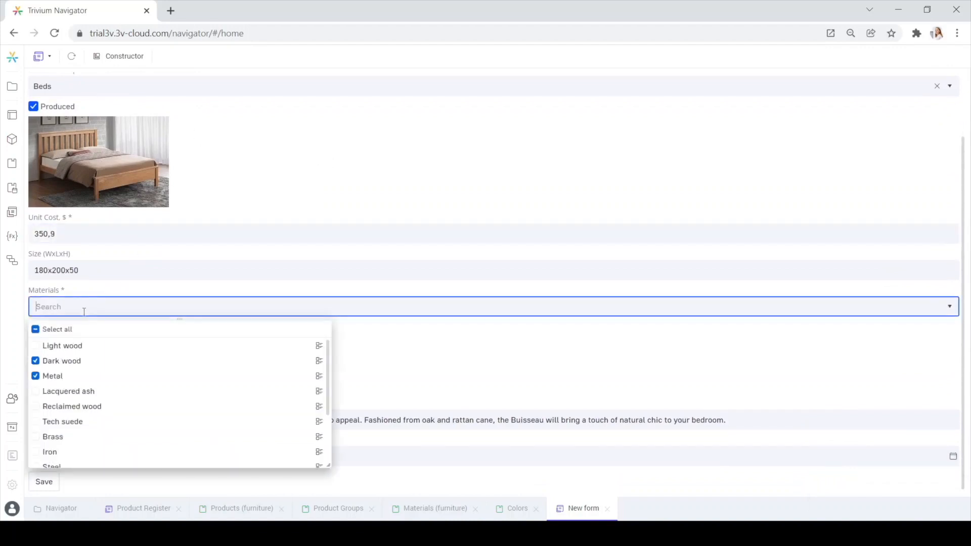
pyautogui.click(34, 394)
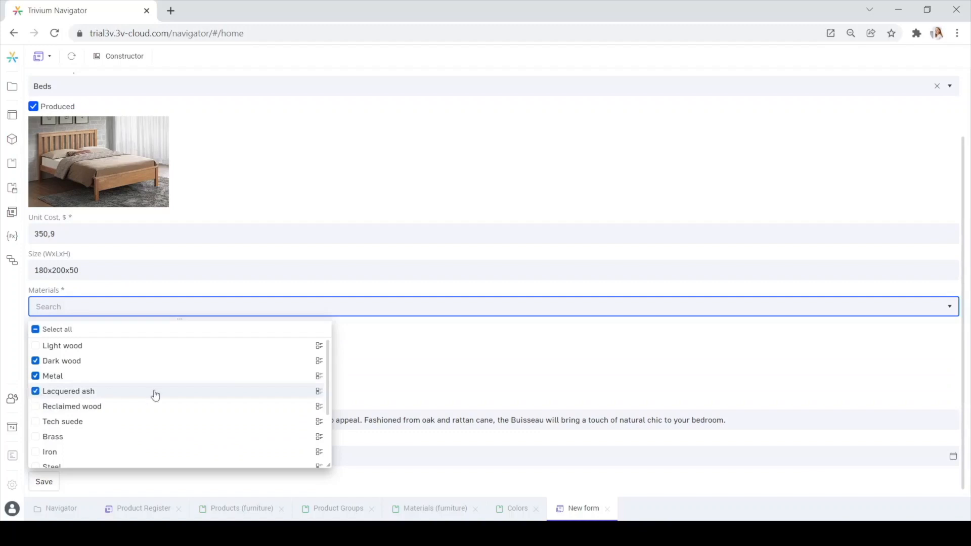
pyautogui.click(403, 352)
pyautogui.click(51, 377)
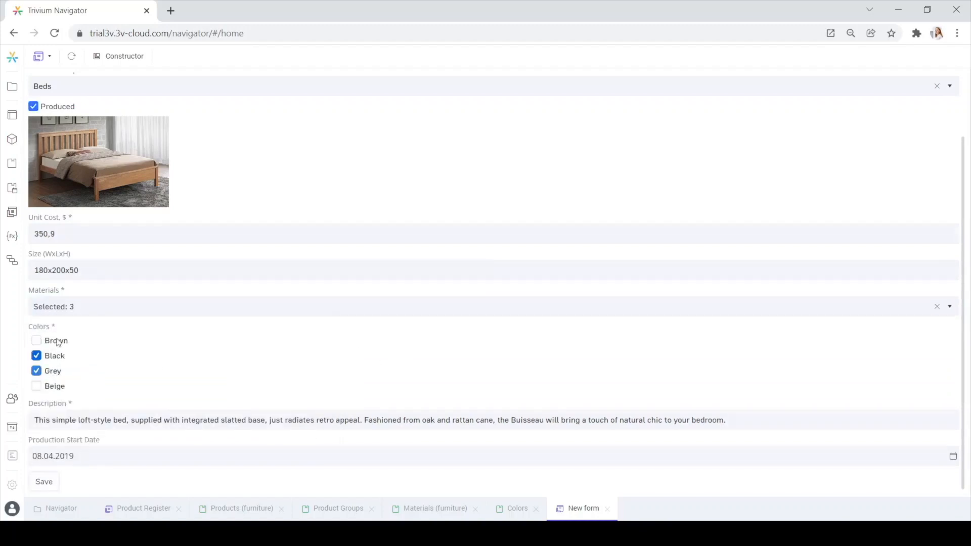
pyautogui.click(48, 341)
# - Set the production start date to 9 April 2019 and save the product record with the form's Save button
pyautogui.click(730, 459)
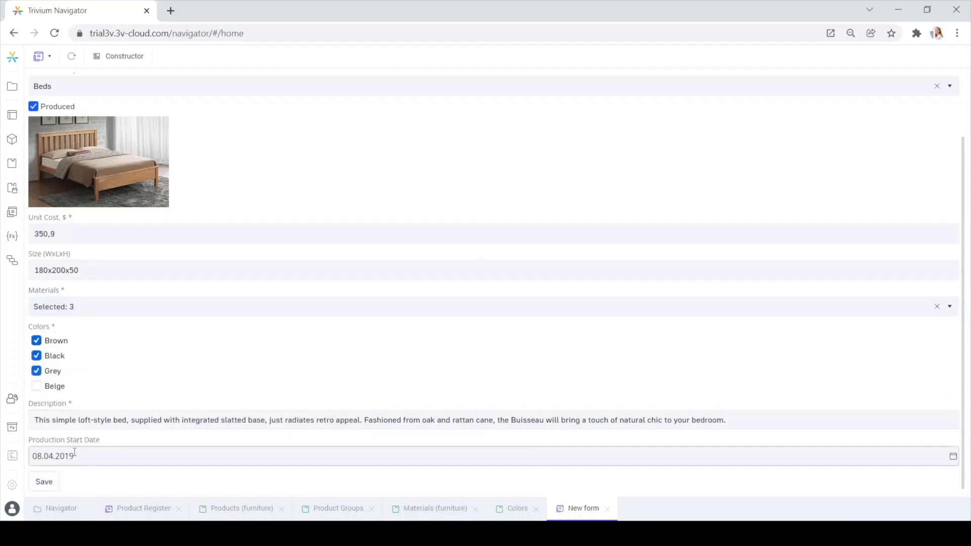
pyautogui.click(953, 458)
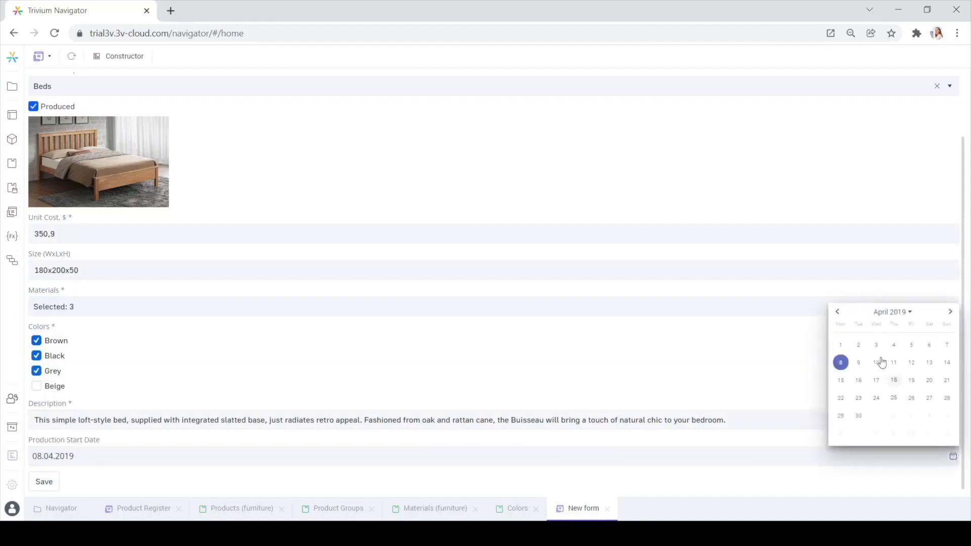
pyautogui.click(860, 363)
pyautogui.click(44, 481)
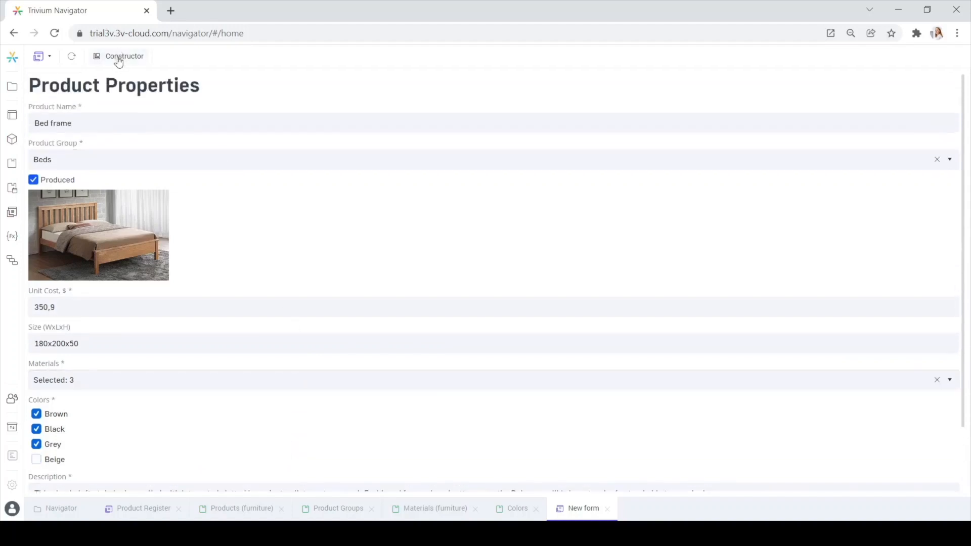
# - Preview the form layout at the Tablet (to 960) and Phone (to 480) breakpoints, restore Desktop (100%) and return to viewing mode
pyautogui.click(117, 57)
pyautogui.click(212, 58)
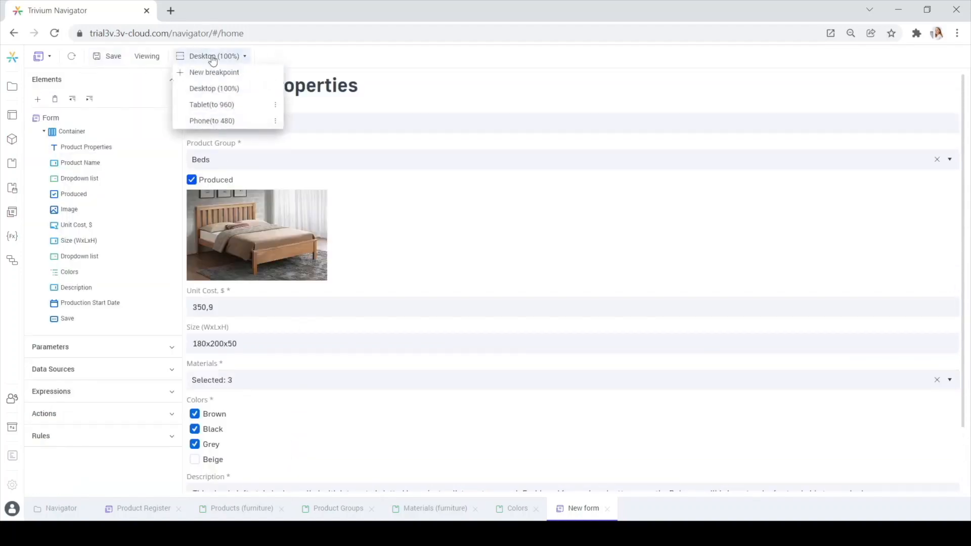
pyautogui.click(227, 110)
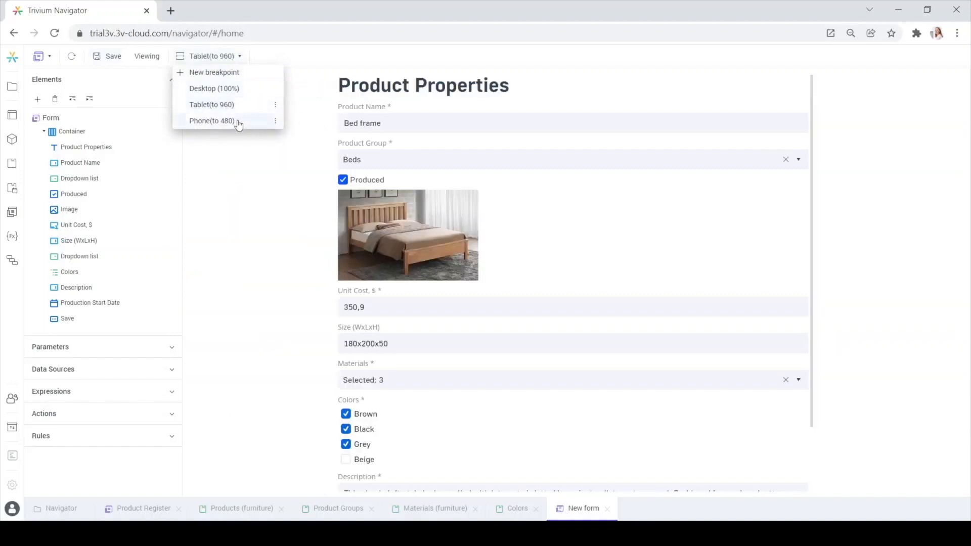
pyautogui.click(237, 121)
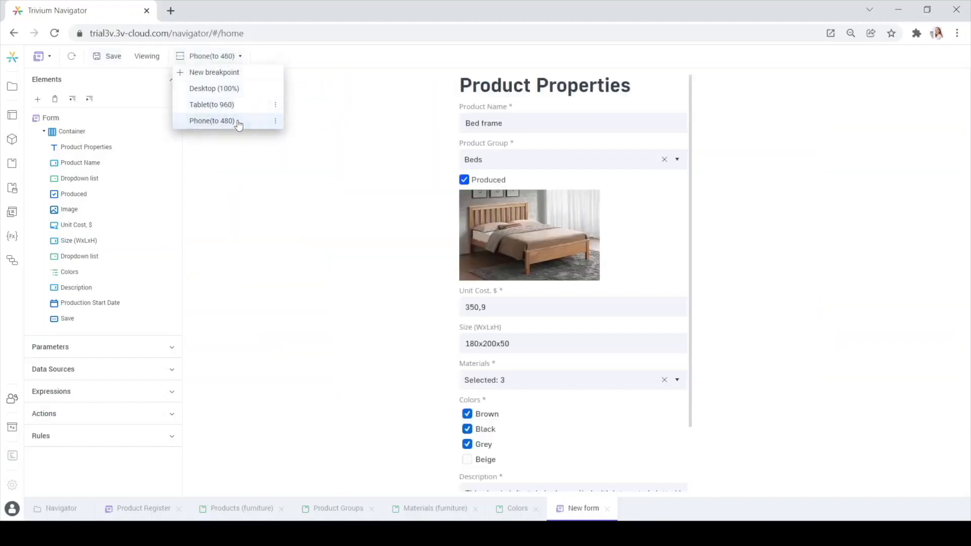
pyautogui.click(223, 90)
pyautogui.click(137, 58)
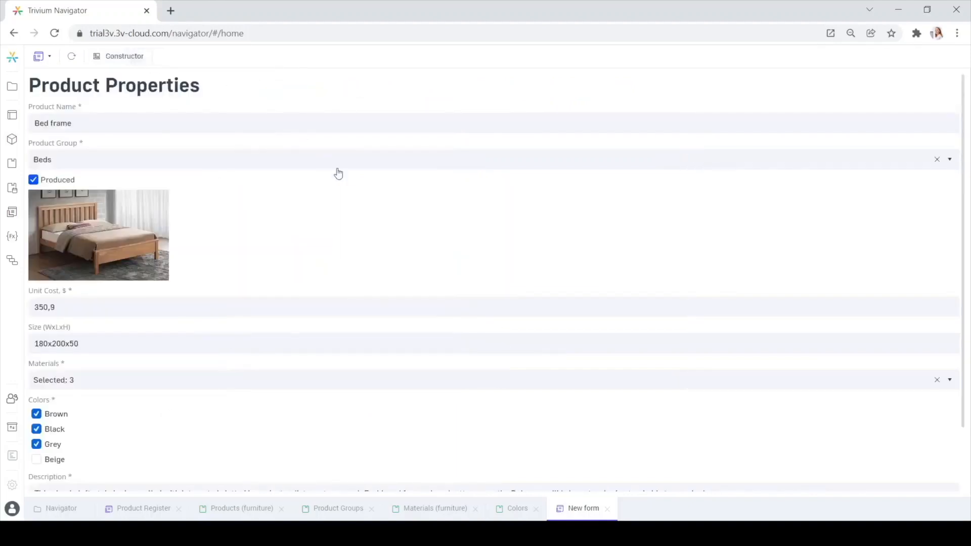